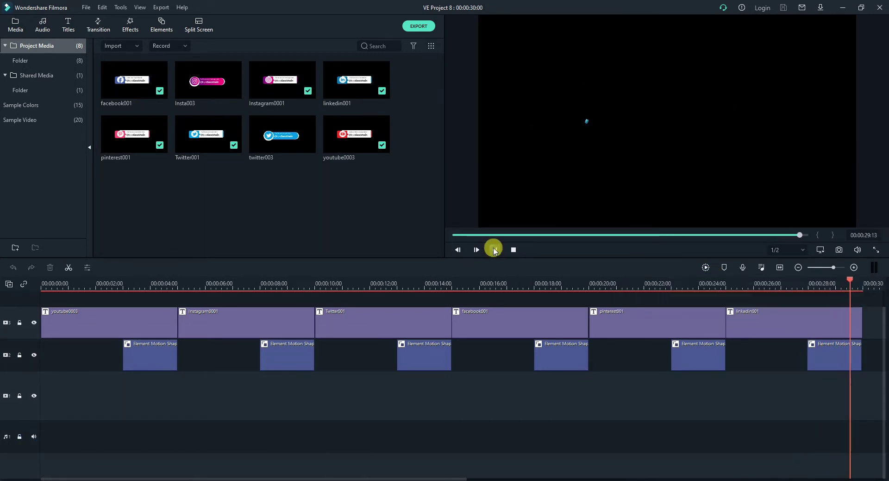
- Start a new, empty video project
{"action": "left_click_drag", "start_coordinate": [855, 284], "coordinate": [256, 306]}
{"action": "left_click", "coordinate": [85, 9]}
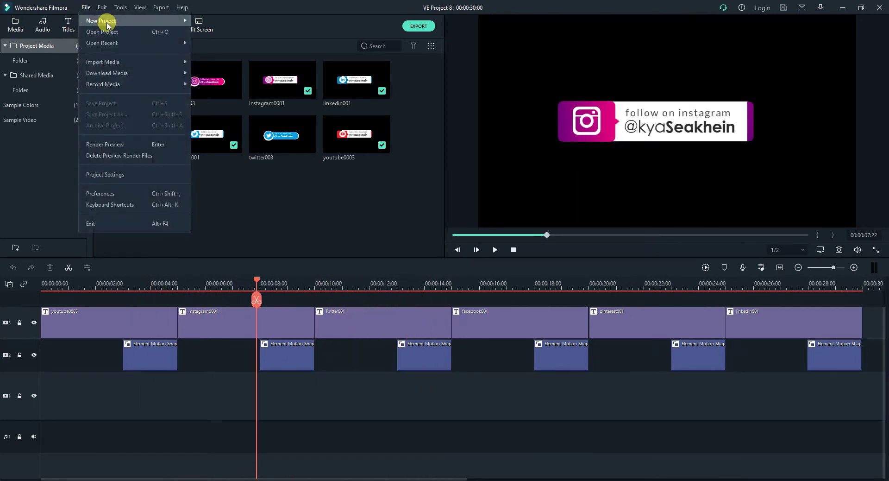
{"action": "mouse_move", "coordinate": [107, 21]}
{"action": "left_click", "coordinate": [223, 30]}
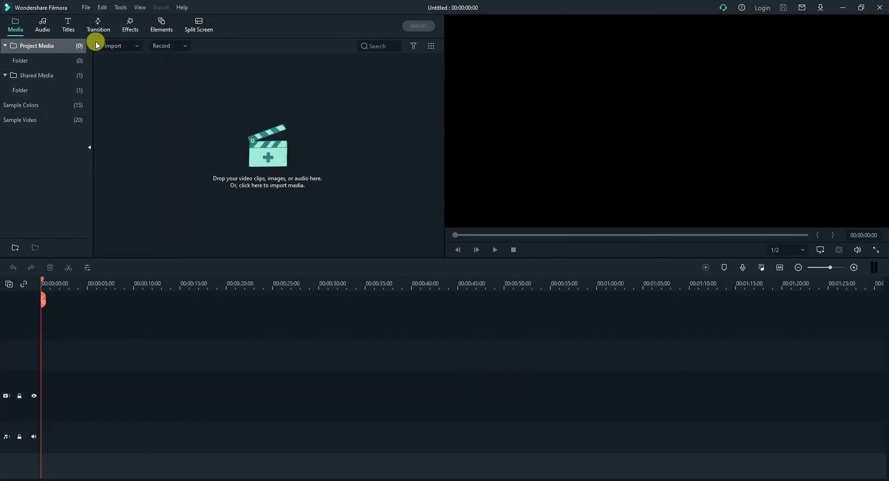
- Add the Default Title from the included Titles category to the start of the video track
{"action": "left_click", "coordinate": [69, 31]}
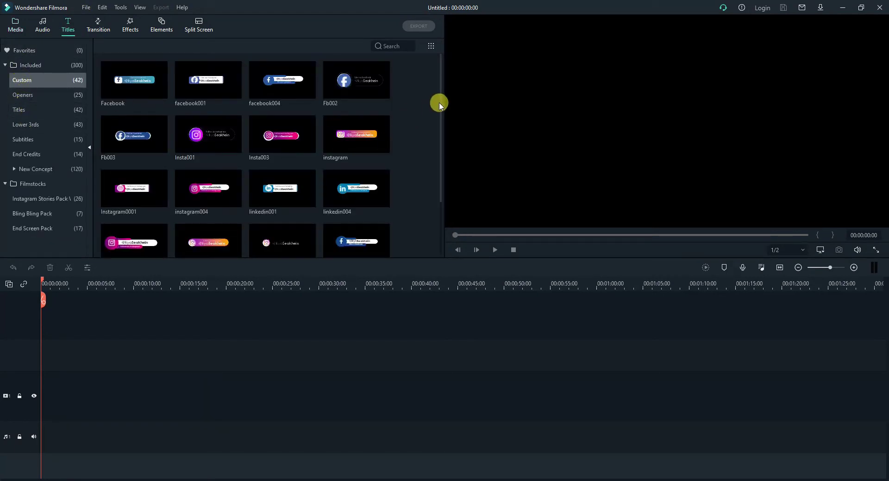
{"action": "mouse_move", "coordinate": [441, 100]}
{"action": "left_mouse_down"}
{"action": "mouse_move", "coordinate": [432, 183]}
{"action": "mouse_move", "coordinate": [440, 234]}
{"action": "mouse_move", "coordinate": [440, 84]}
{"action": "left_mouse_up"}
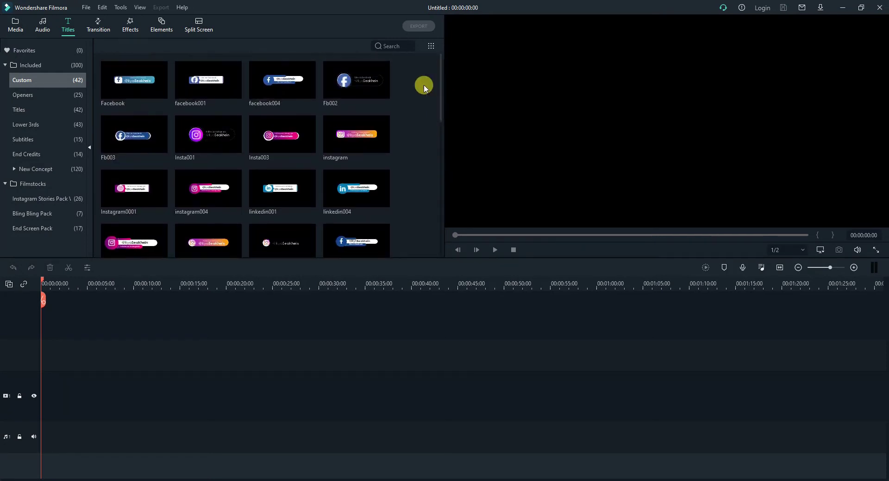
{"action": "left_click", "coordinate": [20, 111]}
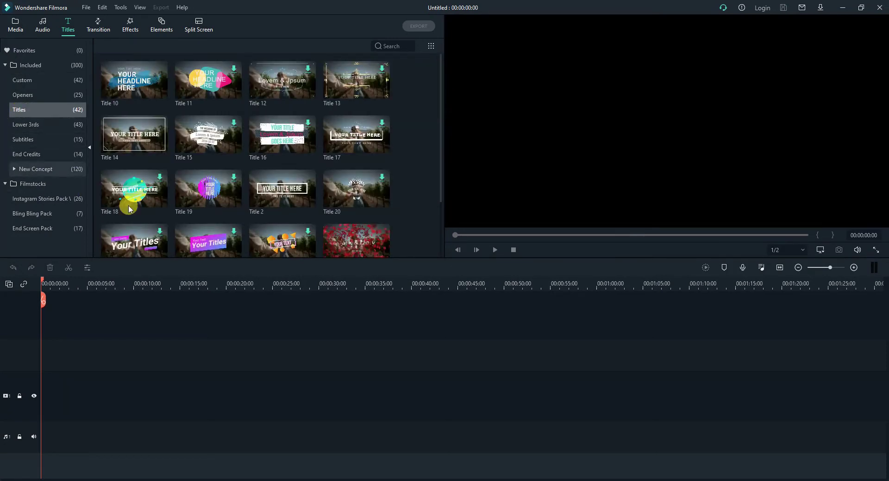
{"action": "left_click_drag", "start_coordinate": [441, 113], "coordinate": [439, 260]}
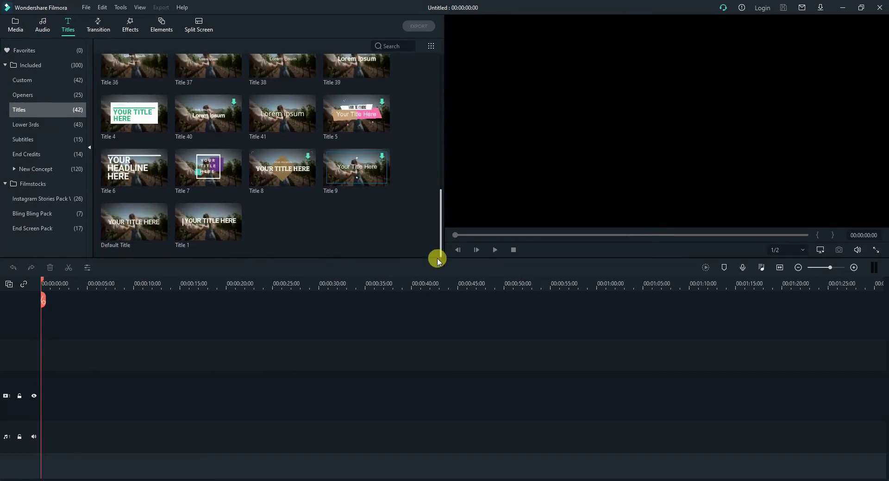
{"action": "left_click", "coordinate": [114, 216]}
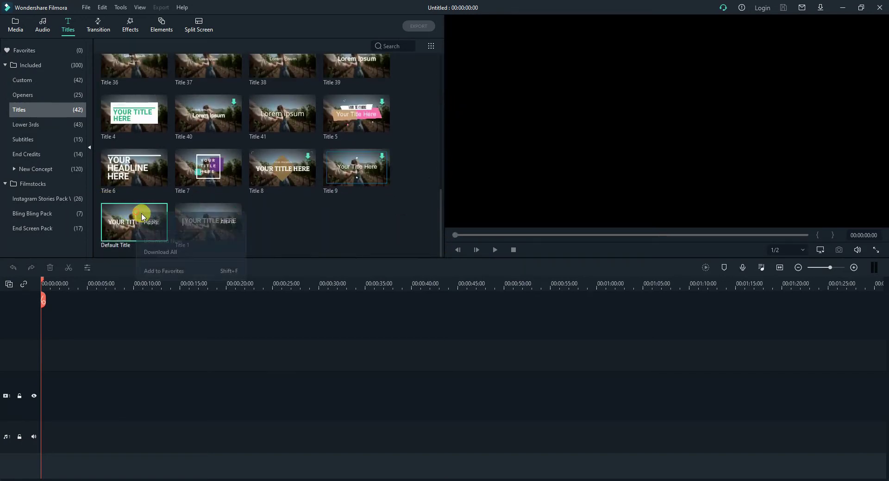
{"action": "left_click", "coordinate": [158, 231]}
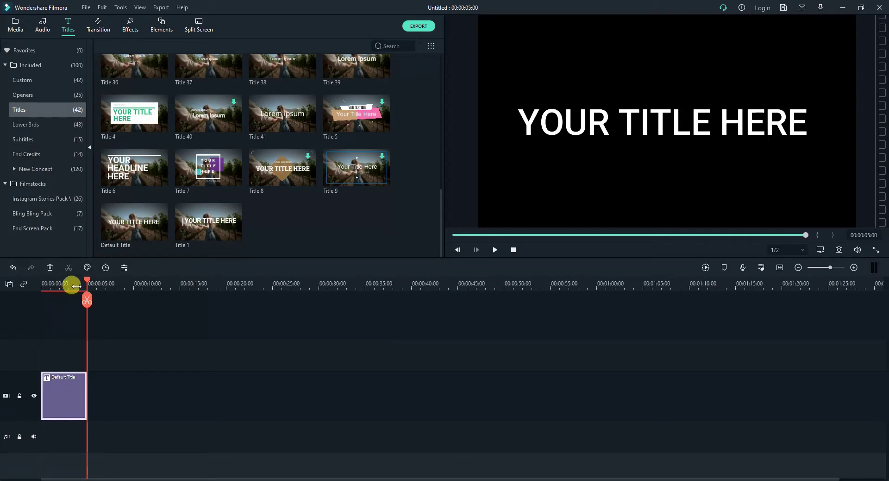
- Open the Default Title clip in Advanced Text Edit and delete its existing text box
{"action": "left_click_drag", "start_coordinate": [90, 282], "coordinate": [65, 283]}
{"action": "left_click", "coordinate": [86, 406]}
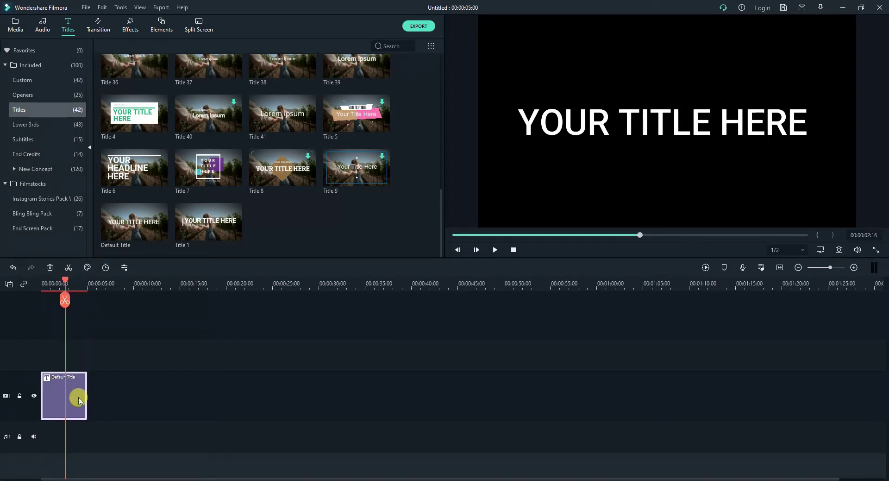
{"action": "right_click", "coordinate": [80, 400]}
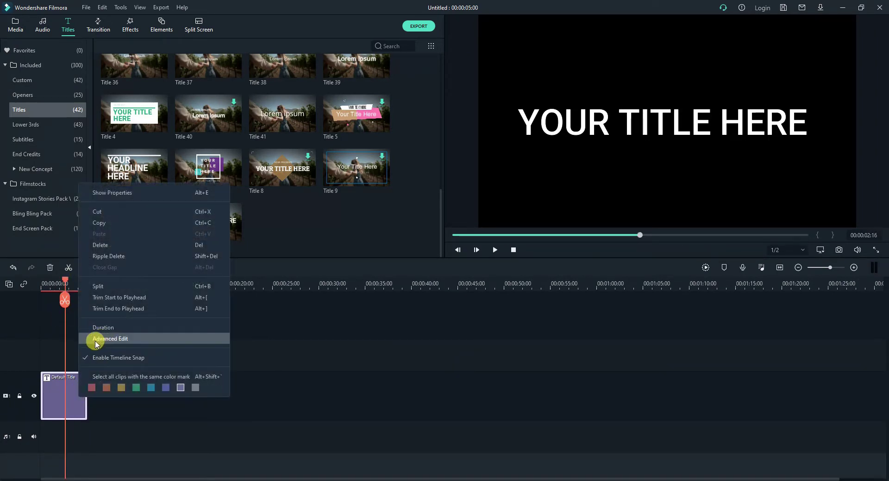
{"action": "left_click", "coordinate": [110, 338]}
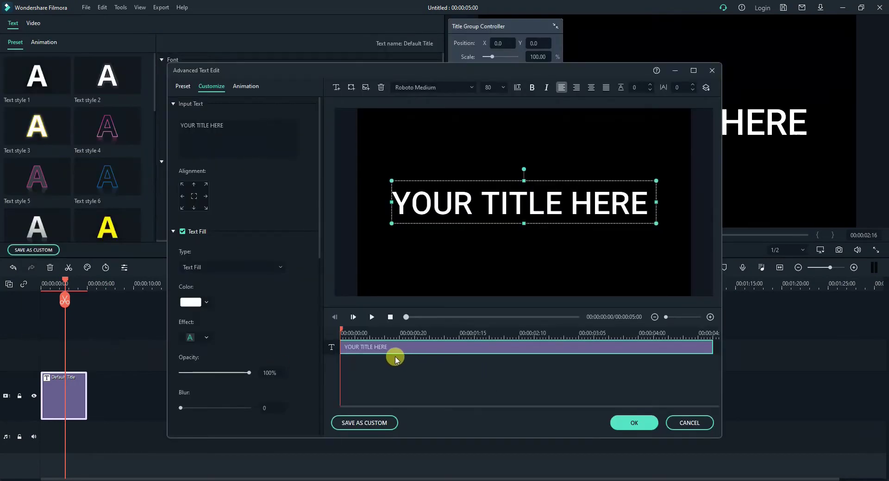
{"action": "left_click", "coordinate": [381, 88]}
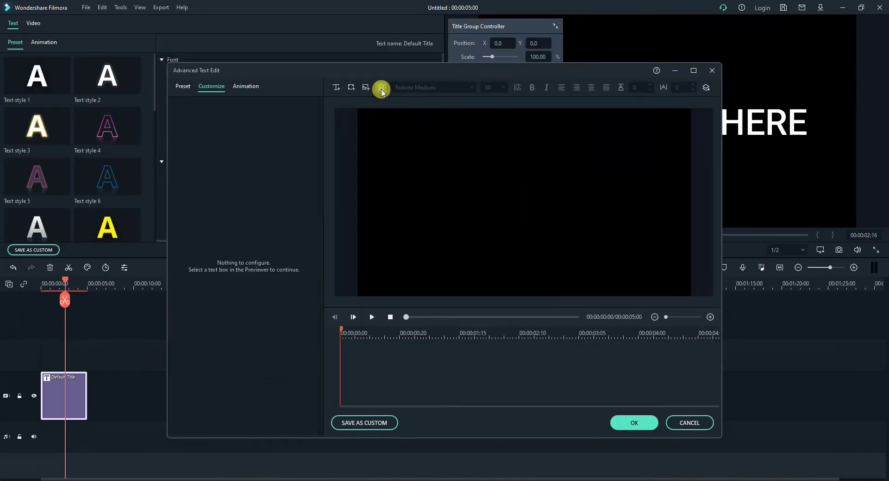
- Insert a rounded rectangle, widen it on both sides into a long bar, and centre it in the frame
{"action": "left_click", "coordinate": [350, 88]}
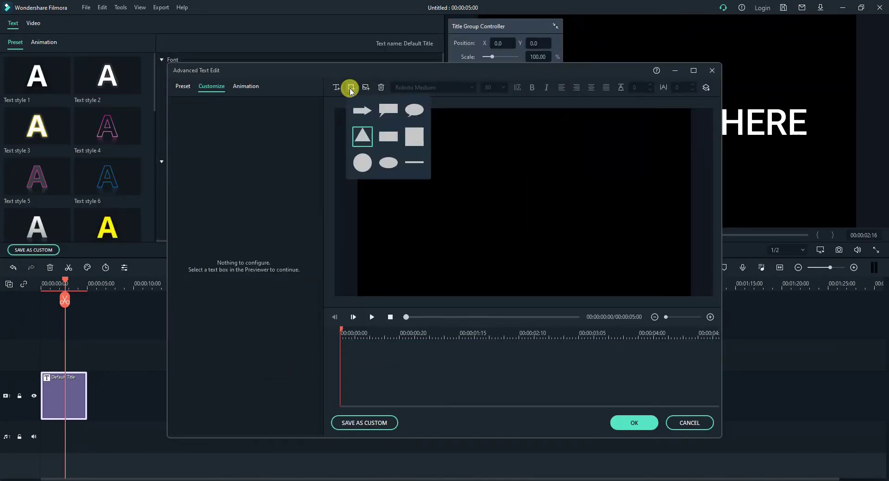
{"action": "left_click", "coordinate": [388, 138]}
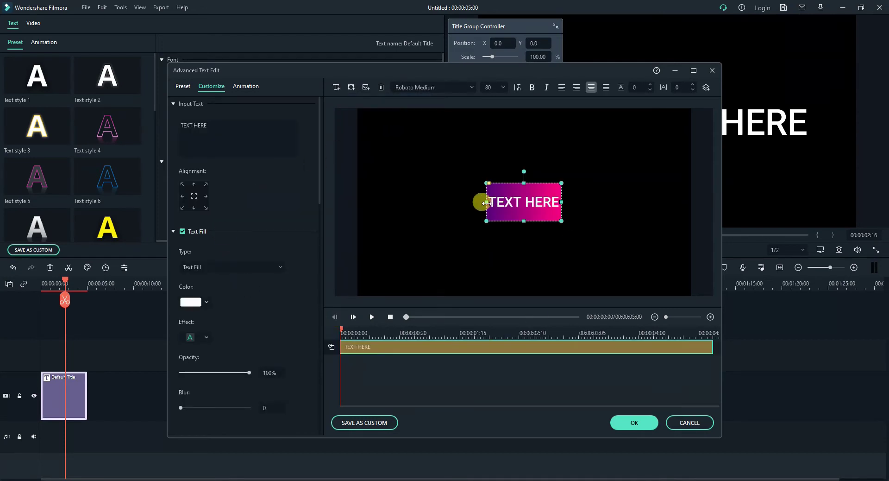
{"action": "left_click_drag", "start_coordinate": [486, 202], "coordinate": [422, 205]}
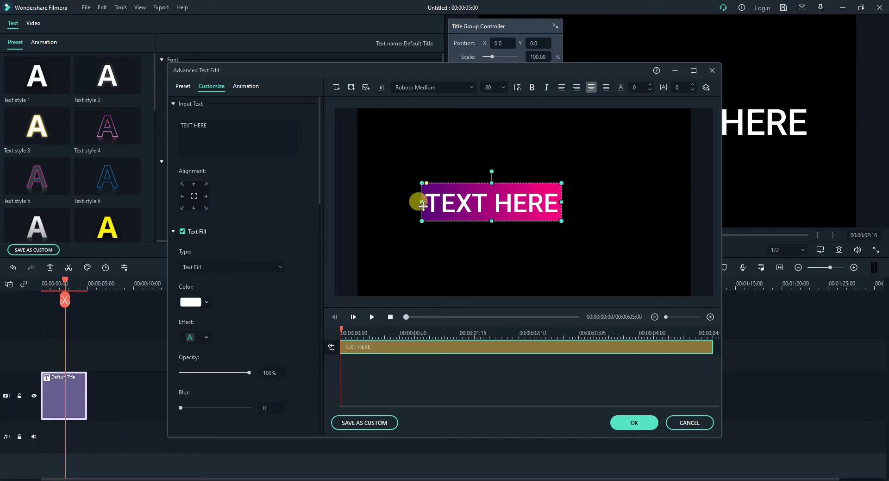
{"action": "left_click_drag", "start_coordinate": [564, 202], "coordinate": [635, 207]}
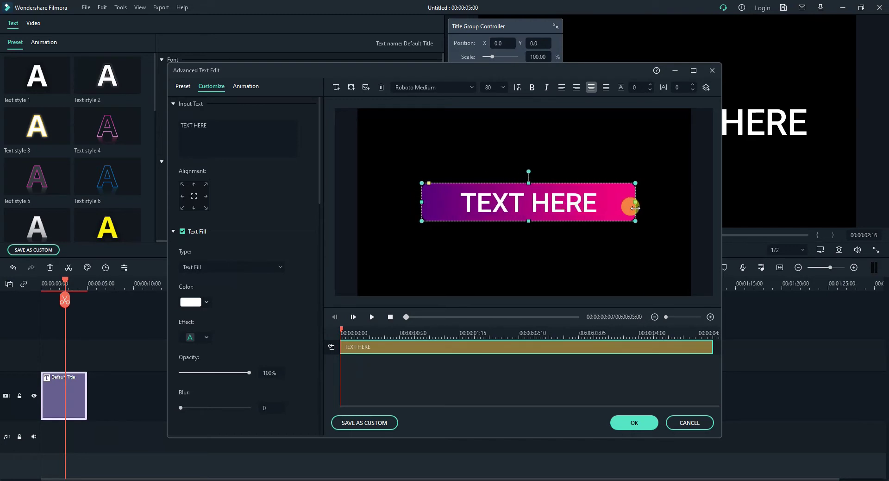
{"action": "left_click_drag", "start_coordinate": [421, 202], "coordinate": [415, 203]}
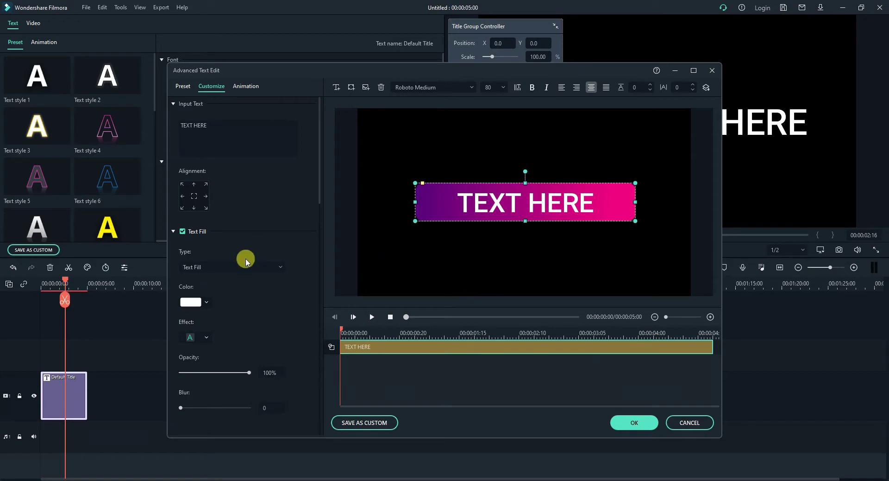
{"action": "left_click", "coordinate": [194, 196]}
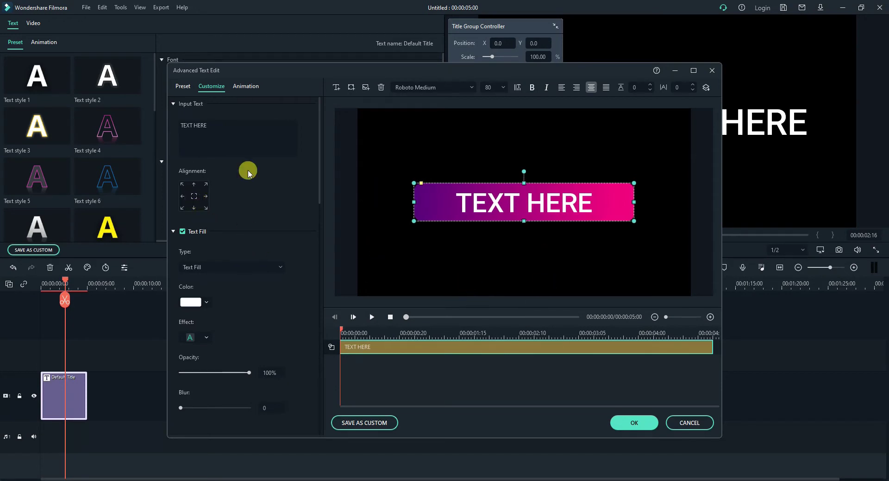
- Clear the bar's placeholder text and narrow the bar slightly at both ends
{"action": "left_click", "coordinate": [235, 123]}
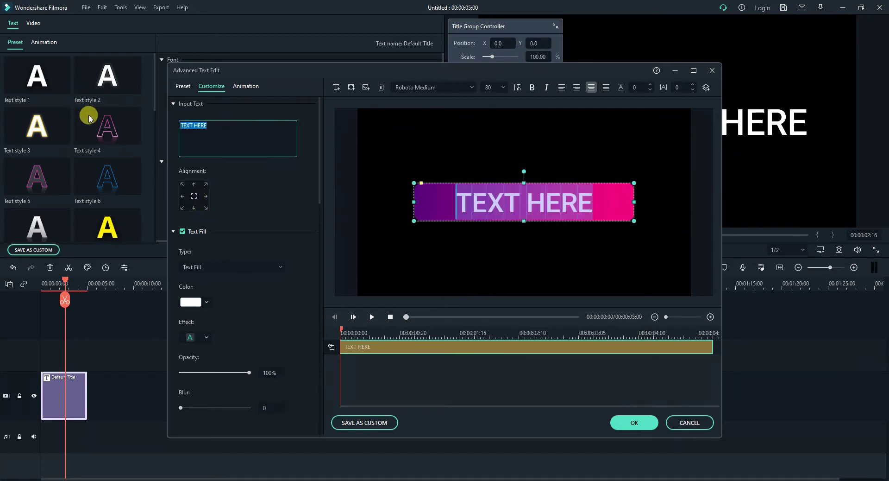
{"action": "key", "text": "BackSpace"}
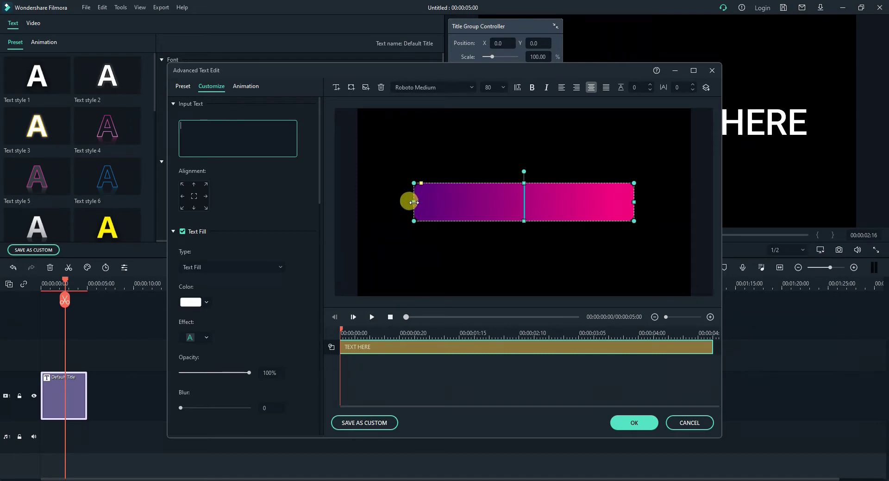
{"action": "left_click_drag", "start_coordinate": [414, 202], "coordinate": [419, 203]}
{"action": "left_click_drag", "start_coordinate": [634, 201], "coordinate": [629, 201]}
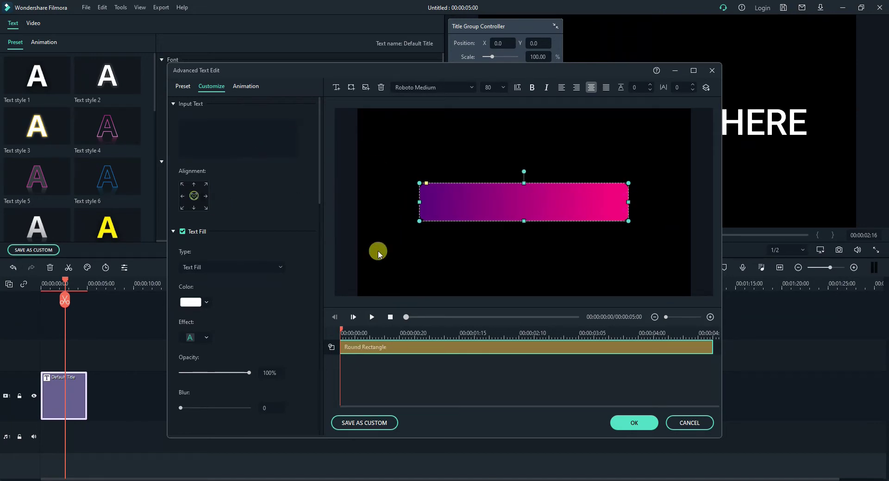
{"action": "left_click", "coordinate": [460, 261]}
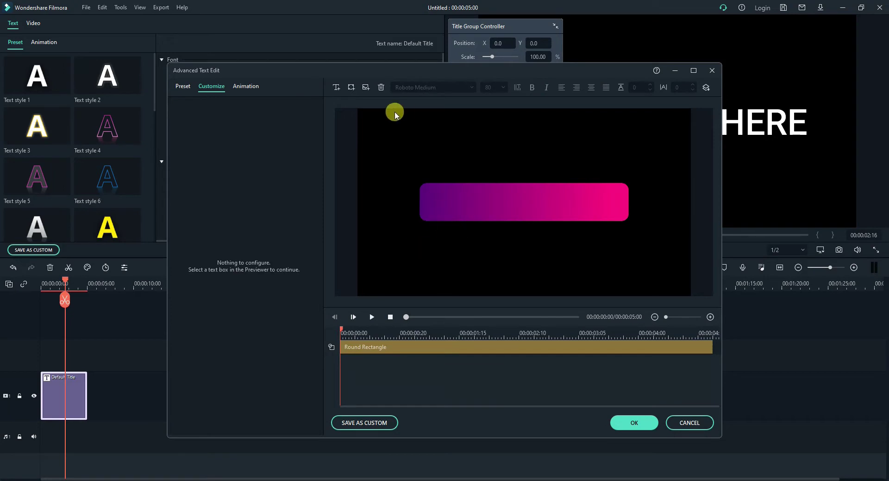
- Add a second rounded rectangle over the bar and clear its placeholder text
{"action": "left_click", "coordinate": [351, 87]}
{"action": "left_click", "coordinate": [387, 138]}
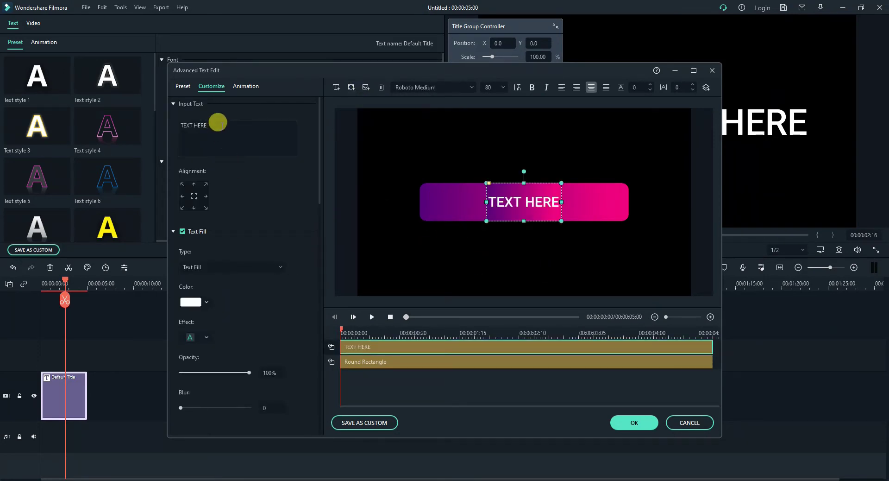
{"action": "left_click_drag", "start_coordinate": [218, 122], "coordinate": [167, 133]}
{"action": "key", "text": "BackSpace"}
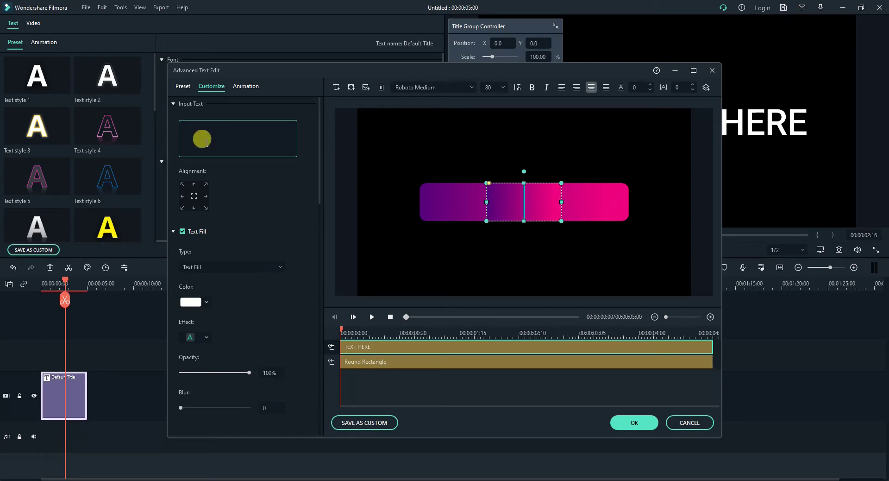
{"action": "left_click", "coordinate": [519, 248]}
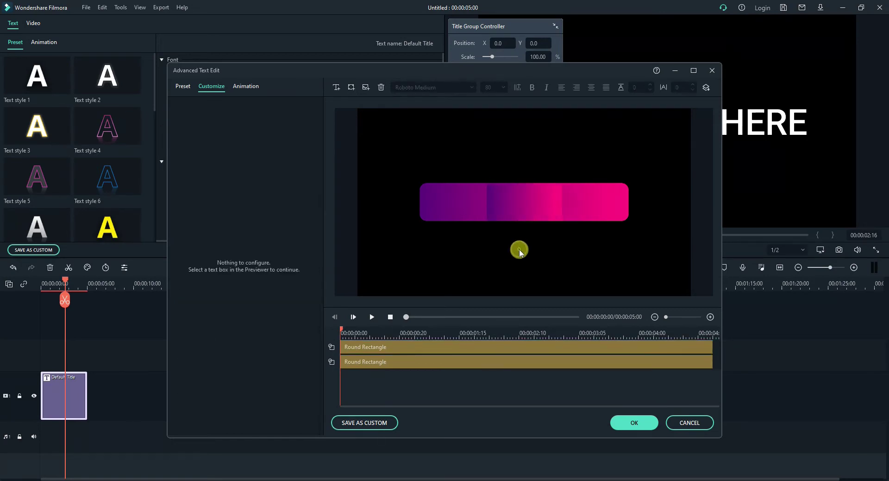
- Move the second rectangle to the bar's left end and narrow it to about a quarter of the bar's width
{"action": "left_click", "coordinate": [523, 205]}
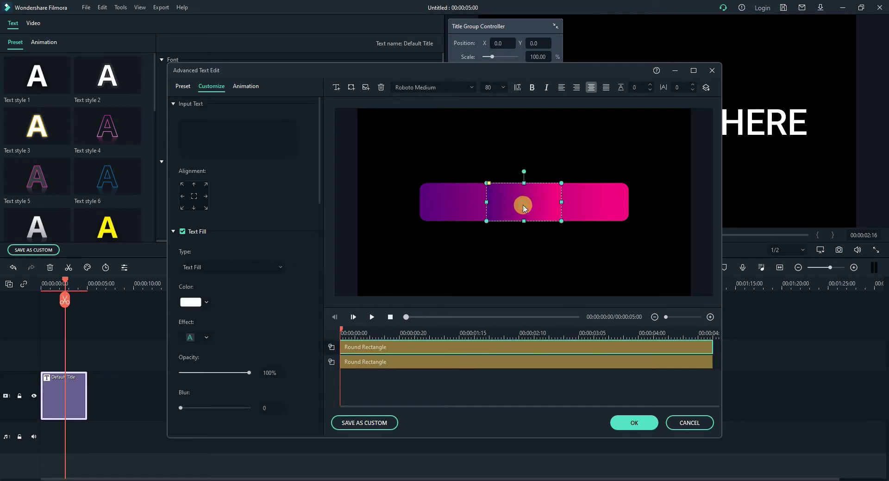
{"action": "left_click_drag", "start_coordinate": [533, 201], "coordinate": [462, 203]}
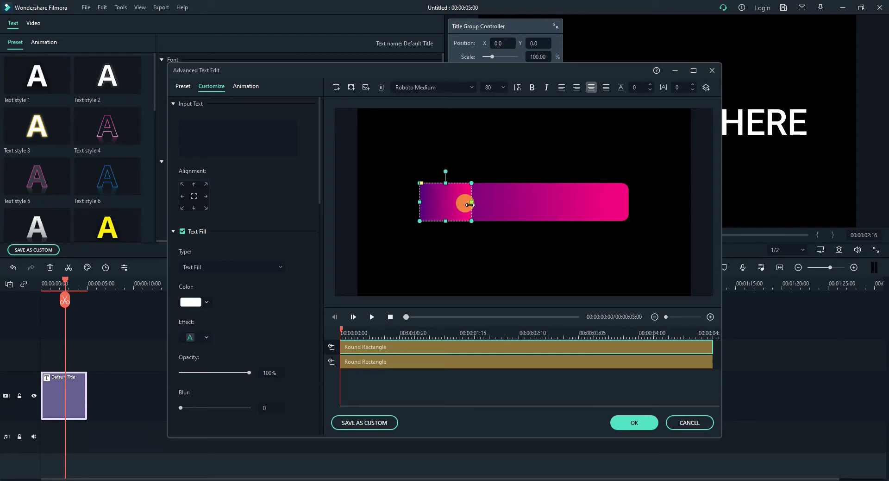
{"action": "left_click", "coordinate": [501, 238]}
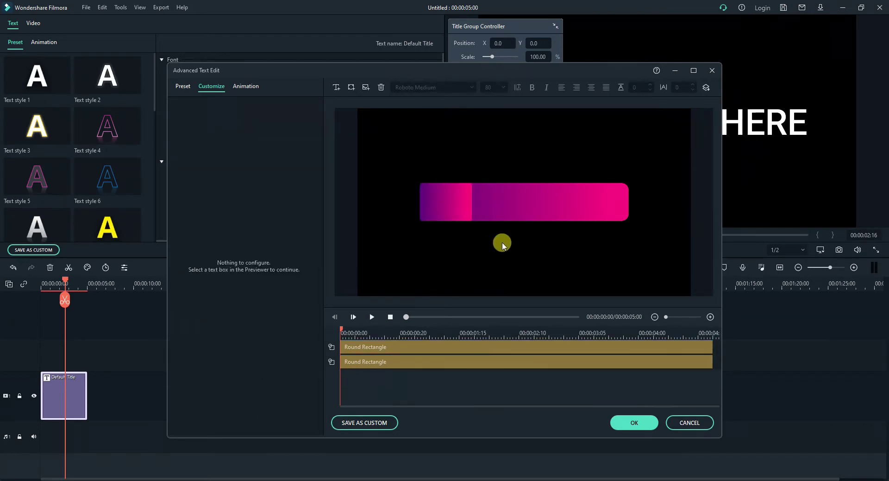
- Add a third rounded rectangle and stretch it from the small rectangle's right part to just past the bar's right end
{"action": "left_click", "coordinate": [350, 89]}
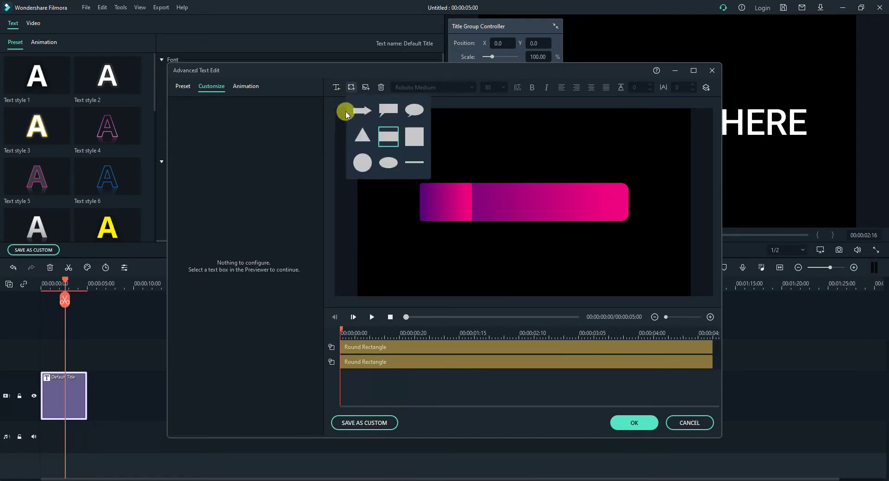
{"action": "left_click", "coordinate": [388, 138]}
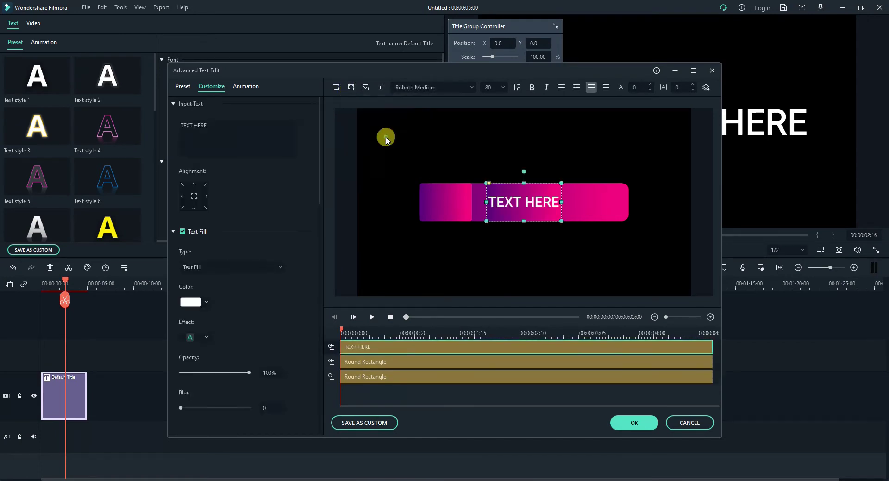
{"action": "left_click_drag", "start_coordinate": [483, 203], "coordinate": [451, 200]}
{"action": "left_click_drag", "start_coordinate": [560, 202], "coordinate": [632, 204]}
- Clear the third rectangle's placeholder text and select its layer at the top of the title's layer stack
{"action": "left_click_drag", "start_coordinate": [209, 125], "coordinate": [160, 133]}
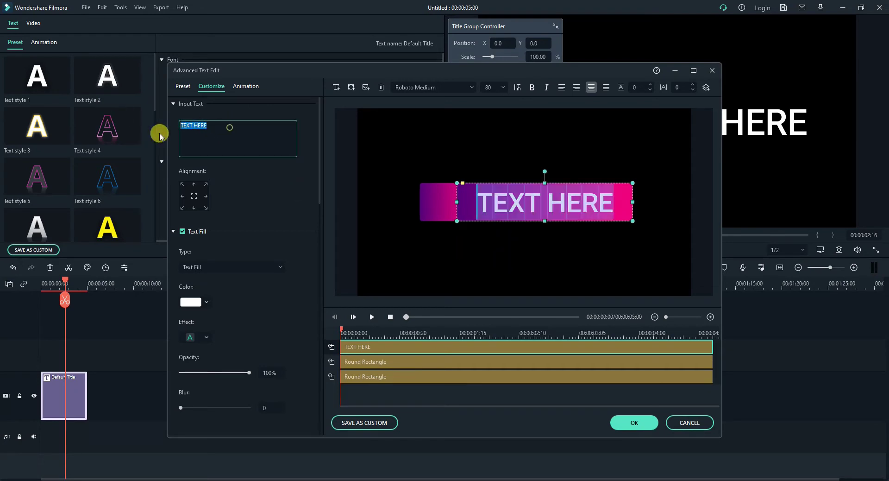
{"action": "key", "text": "BackSpace"}
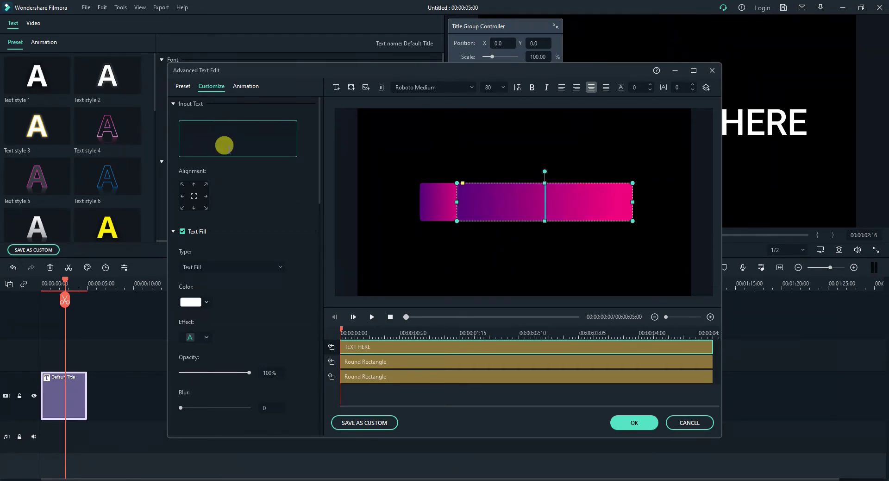
{"action": "left_click", "coordinate": [603, 258]}
{"action": "left_click", "coordinate": [573, 215]}
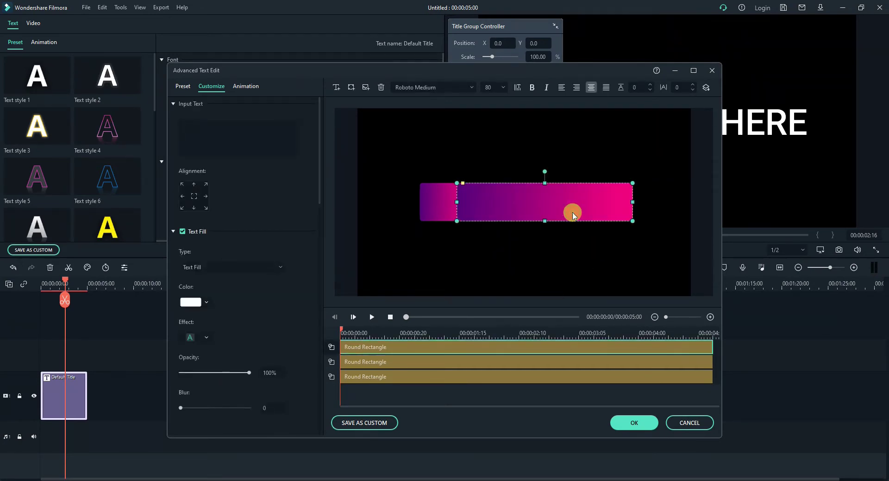
{"action": "left_click", "coordinate": [450, 377]}
{"action": "left_click", "coordinate": [453, 361]}
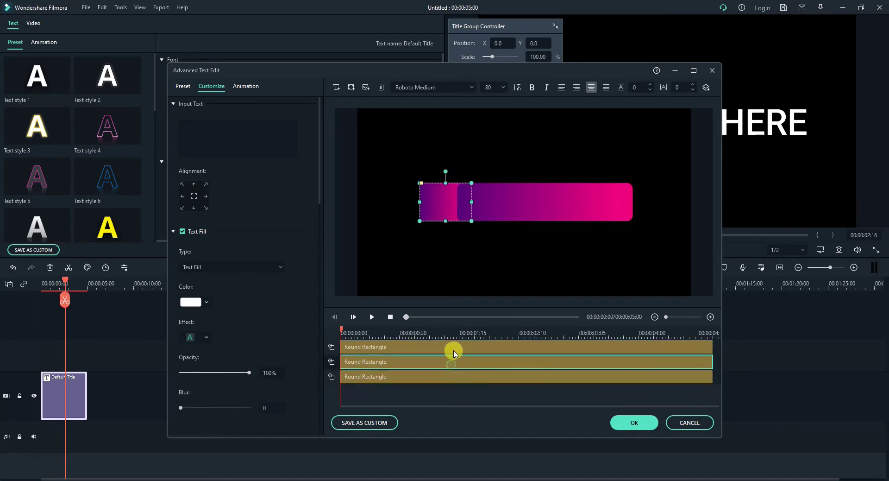
{"action": "left_click", "coordinate": [456, 347]}
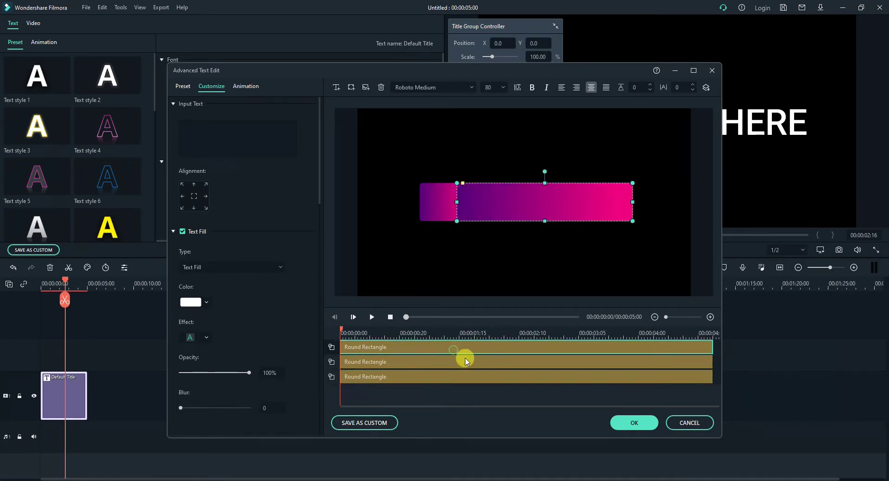
- Send the third rounded rectangle to the back of the title's layer stack
{"action": "left_click", "coordinate": [706, 88]}
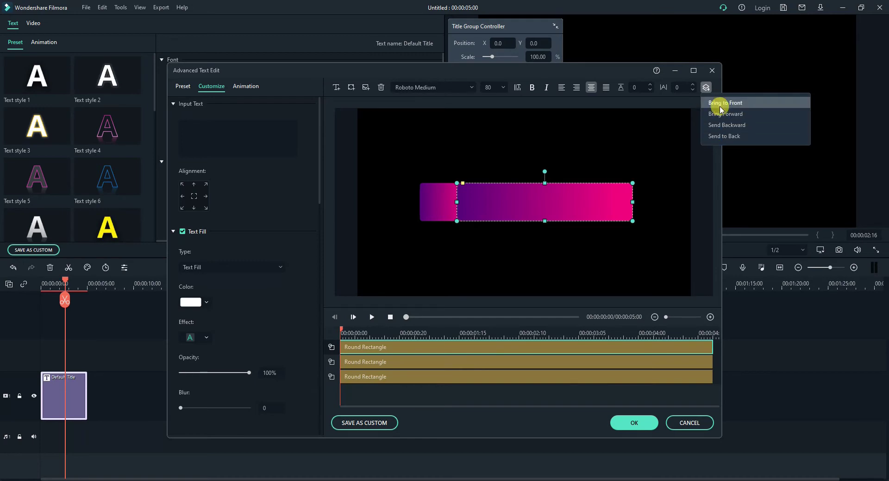
{"action": "left_click", "coordinate": [716, 137]}
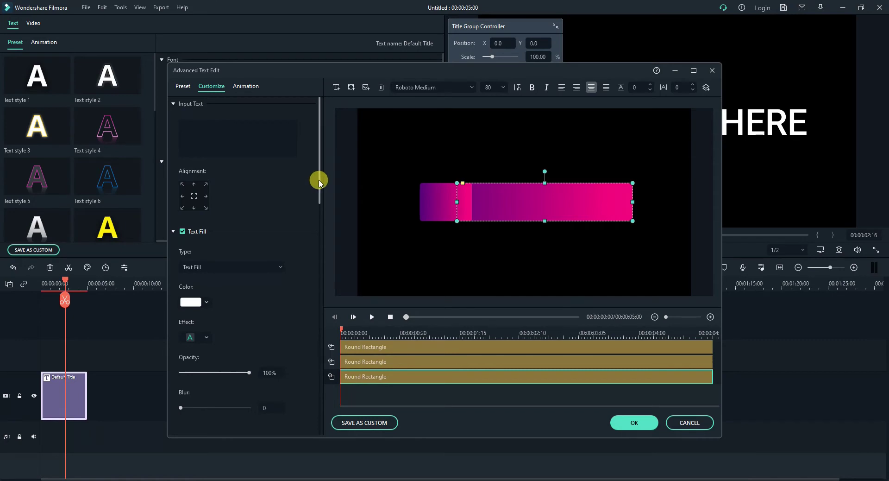
- Change the middle bar's shape fill from gradient to a solid color fill and set it to white (#ffffff)
{"action": "left_click", "coordinate": [422, 367]}
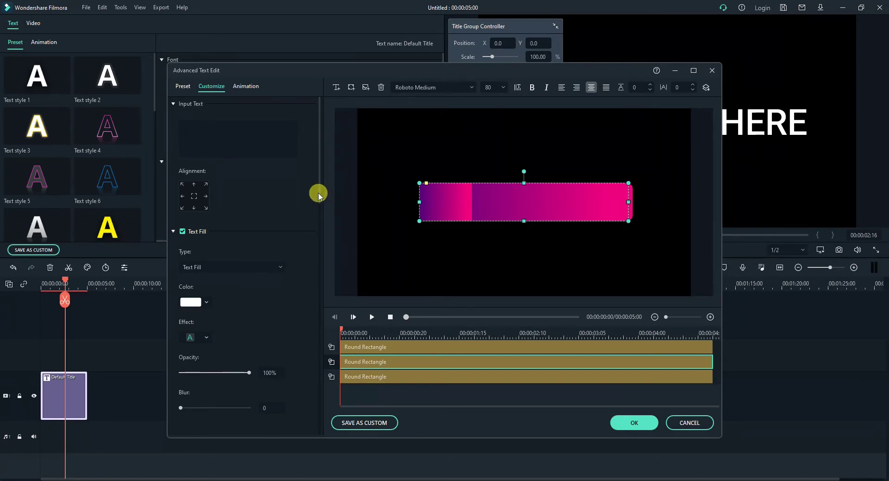
{"action": "left_click_drag", "start_coordinate": [320, 194], "coordinate": [328, 389]}
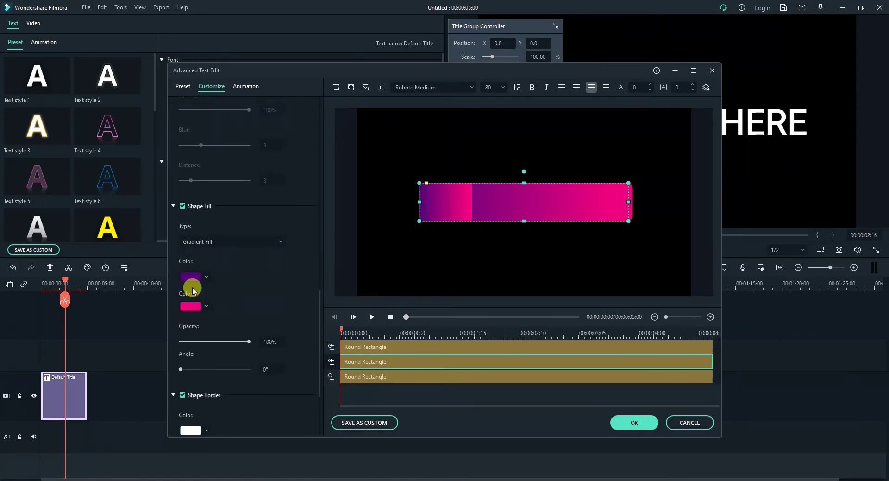
{"action": "left_click", "coordinate": [226, 243]}
{"action": "left_click", "coordinate": [205, 257]}
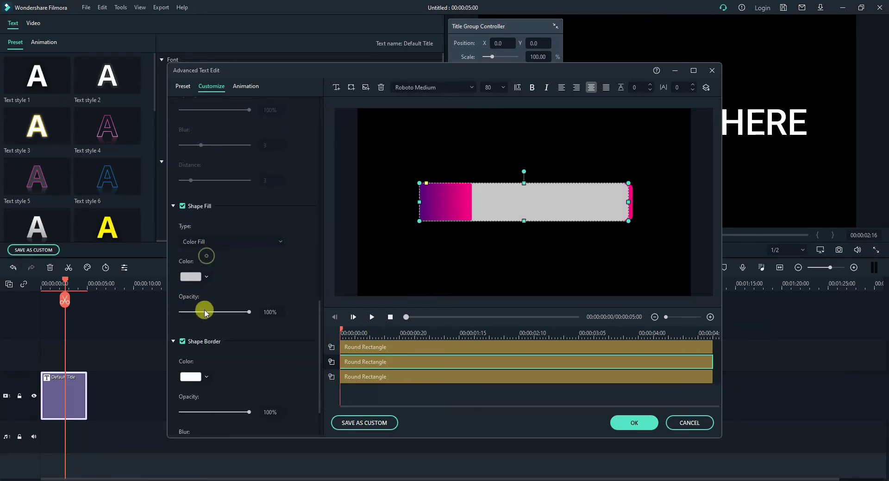
{"action": "left_click", "coordinate": [206, 277]}
{"action": "left_click", "coordinate": [218, 341]}
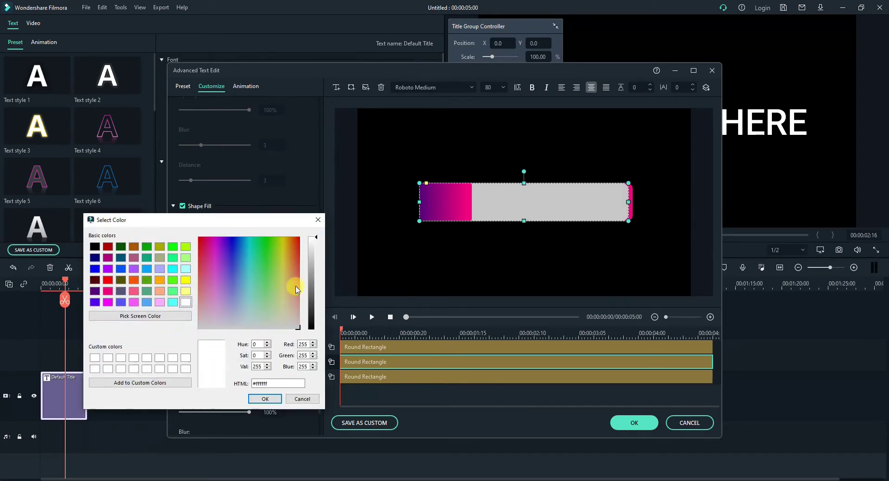
{"action": "left_click", "coordinate": [265, 398]}
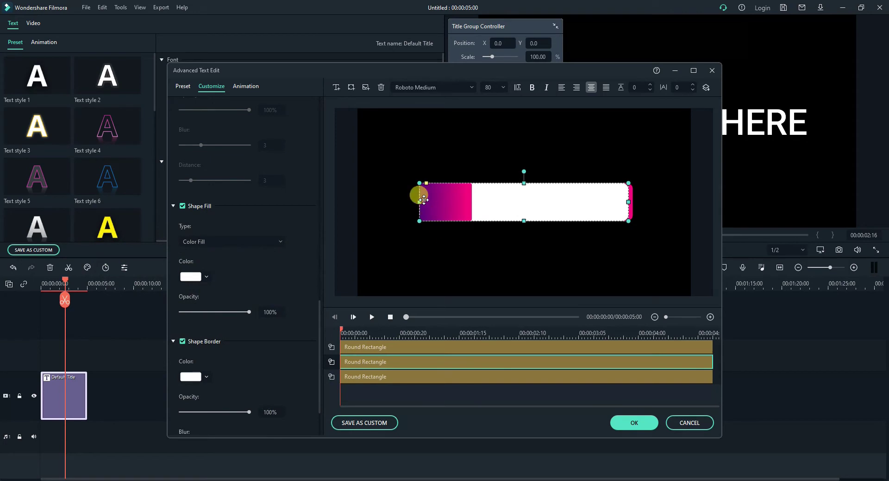
- Shorten the white bar from its left end so it starts about a third of the way into the small rectangle
{"action": "left_click_drag", "start_coordinate": [420, 201], "coordinate": [425, 201]}
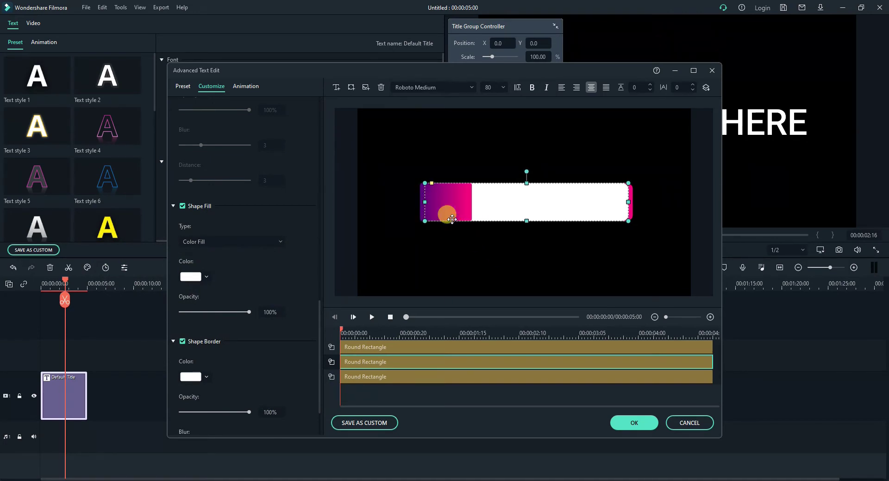
{"action": "left_click_drag", "start_coordinate": [421, 201], "coordinate": [438, 201]}
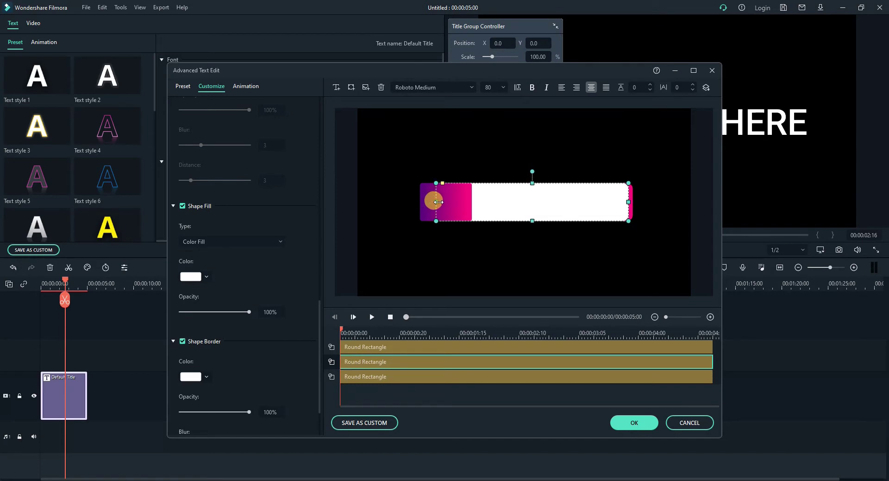
{"action": "left_click", "coordinate": [521, 255]}
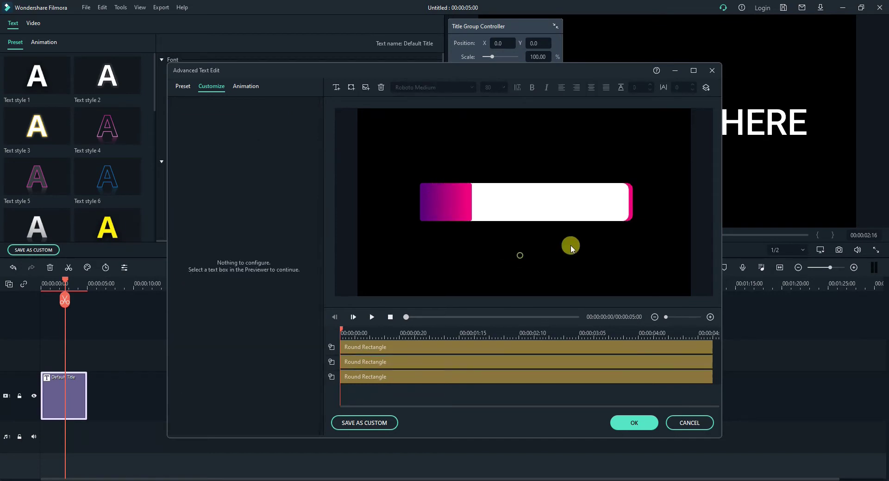
- Extend the back rectangle's left edge to about the middle of the small gradient rectangle
{"action": "left_click", "coordinate": [632, 205]}
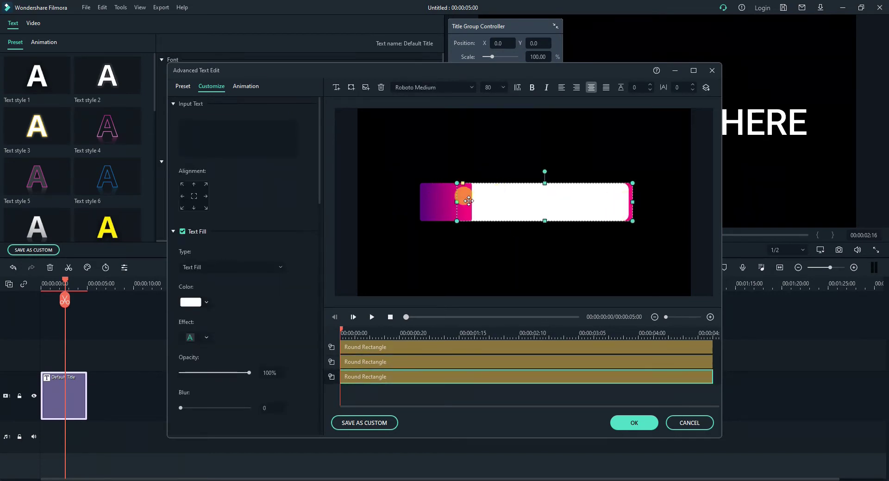
{"action": "left_click_drag", "start_coordinate": [455, 202], "coordinate": [443, 202]}
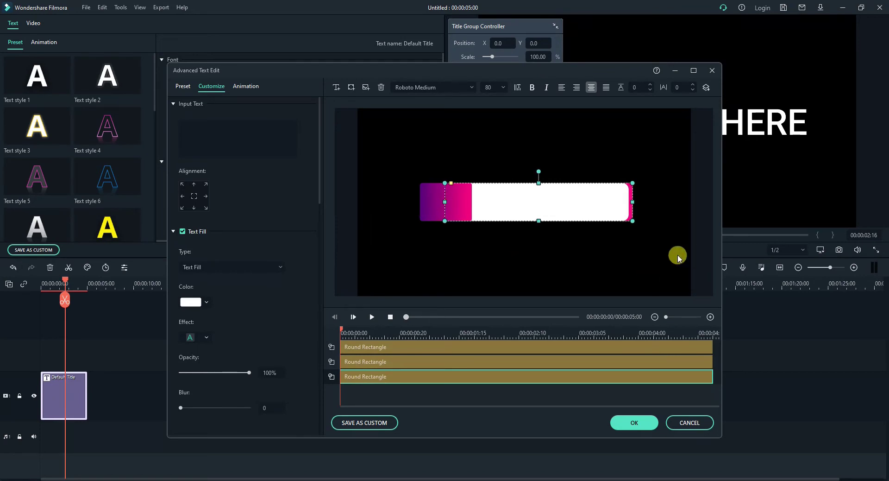
{"action": "left_click", "coordinate": [615, 255]}
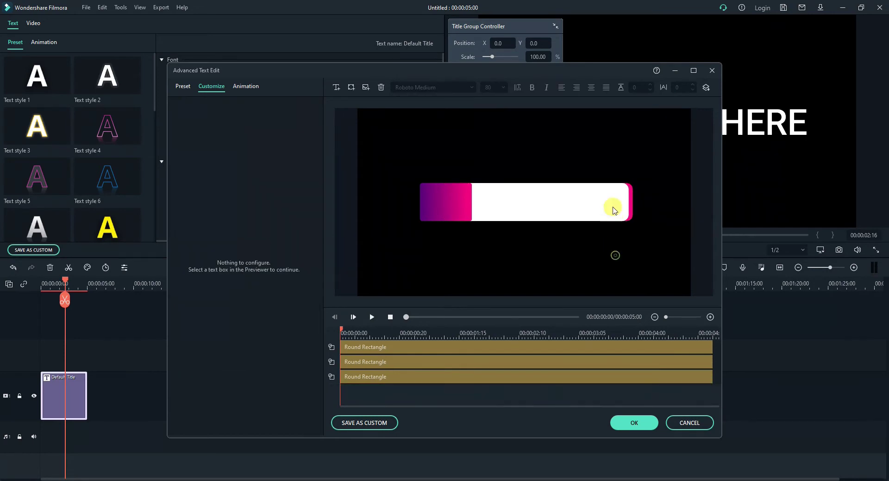
- Trim the white bar's right end slightly and square off its rounded corners
{"action": "left_click", "coordinate": [613, 206]}
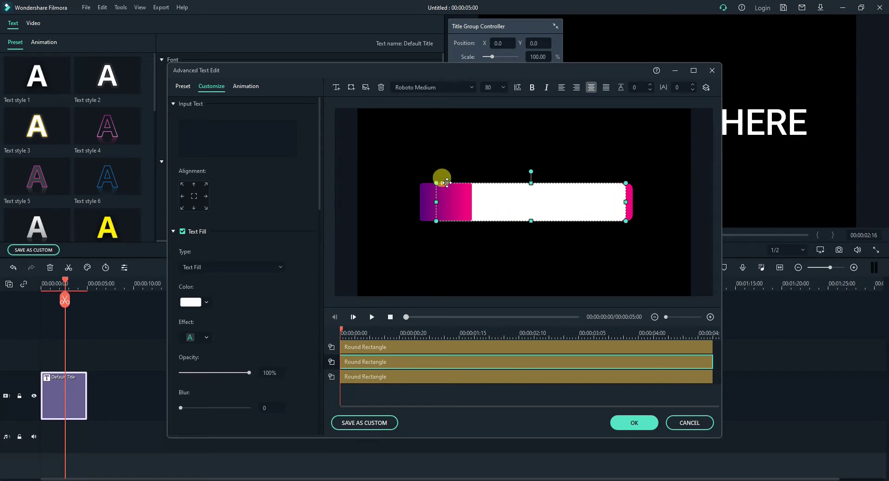
{"action": "left_click_drag", "start_coordinate": [443, 183], "coordinate": [427, 184]}
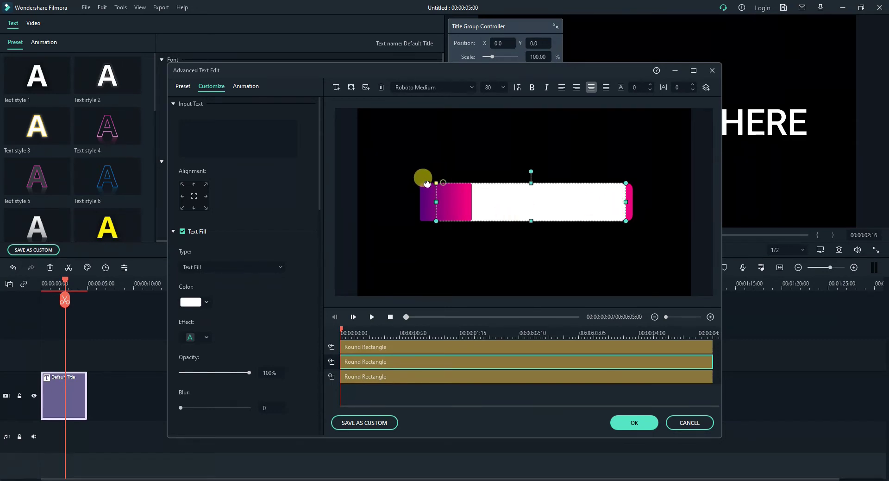
{"action": "left_click", "coordinate": [615, 246]}
- Slightly reduce the back rectangle's corner rounding and increase the corner rounding of the small gradient rectangle
{"action": "left_click", "coordinate": [628, 202]}
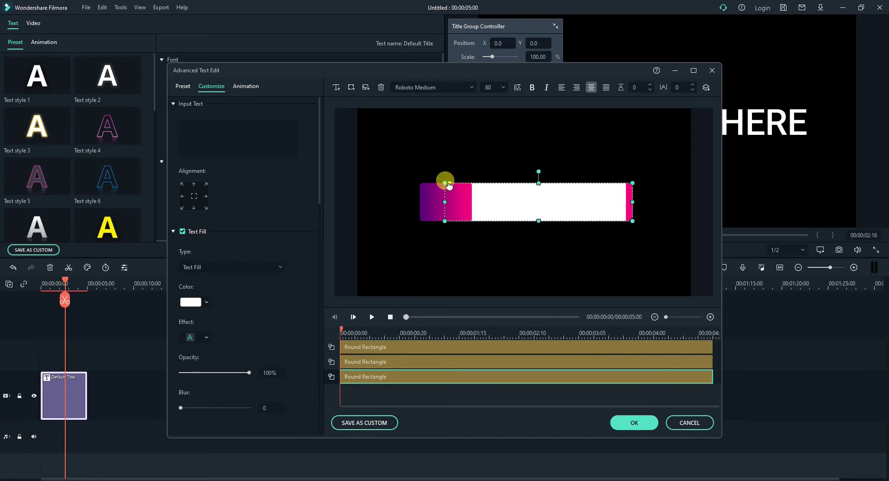
{"action": "left_click", "coordinate": [506, 246]}
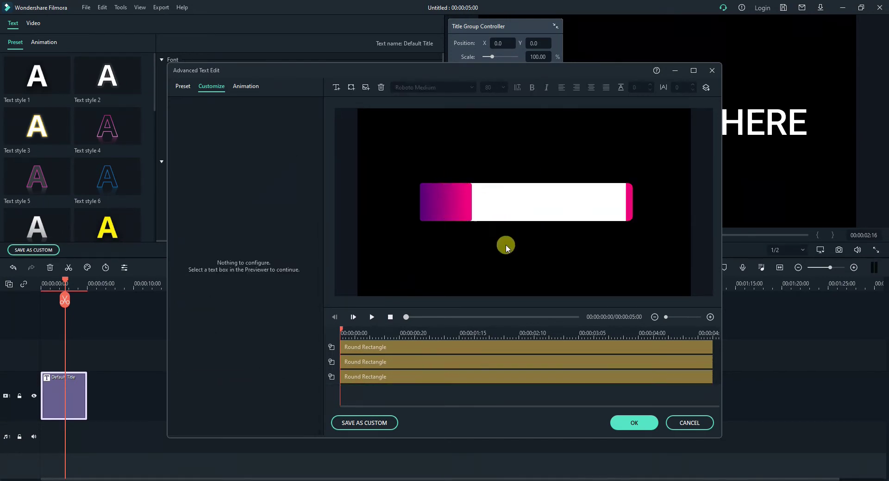
{"action": "left_click", "coordinate": [430, 196]}
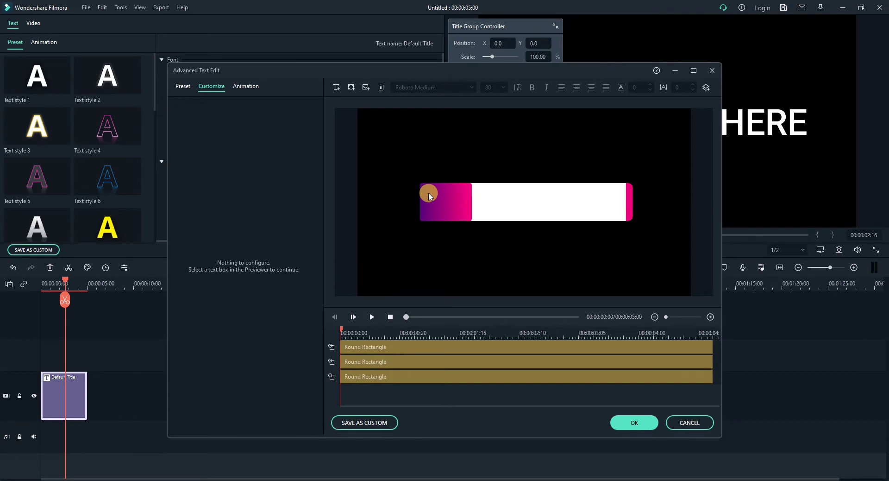
{"action": "left_click", "coordinate": [448, 361]}
{"action": "left_click", "coordinate": [450, 348]}
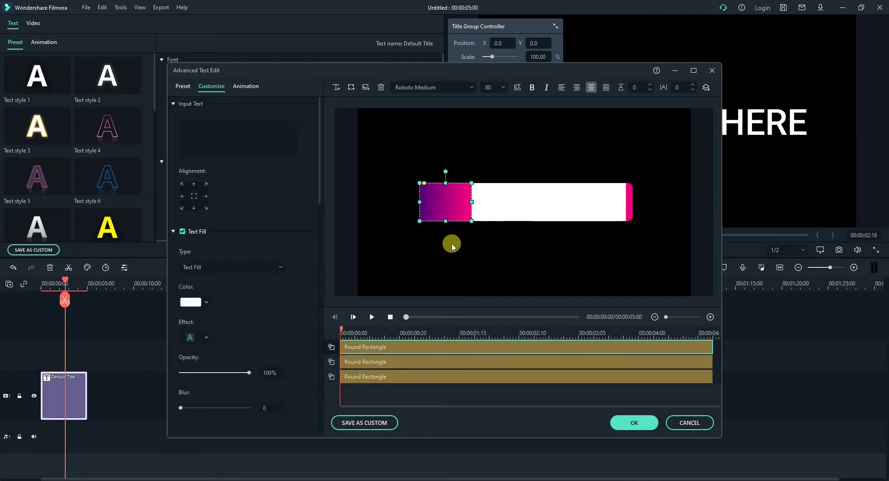
{"action": "left_click", "coordinate": [486, 250]}
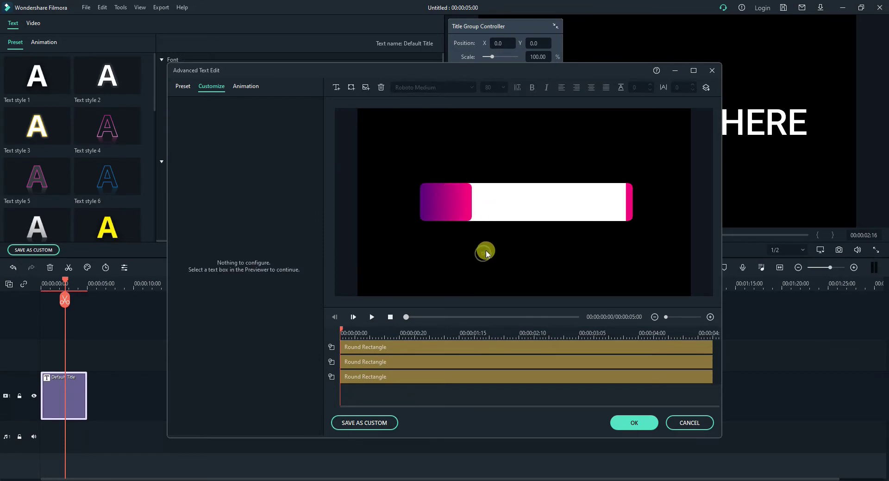
- Add a triangle shape to the title and clear its placeholder text
{"action": "left_click", "coordinate": [351, 88]}
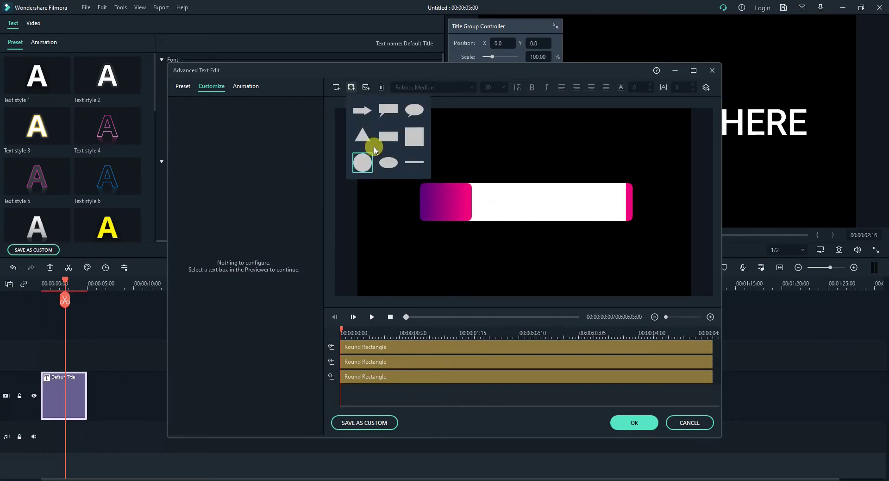
{"action": "left_click", "coordinate": [362, 135]}
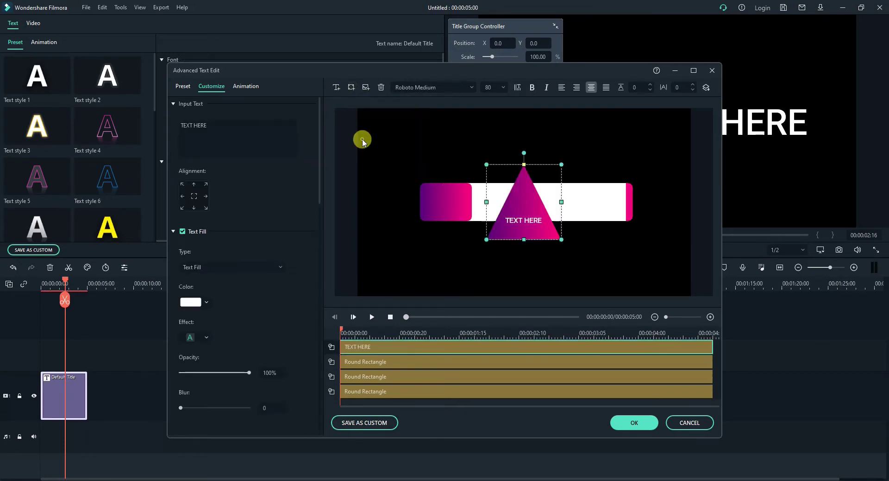
{"action": "left_click", "coordinate": [265, 137]}
{"action": "key", "text": "ctrl+a"}
{"action": "key", "text": "BackSpace"}
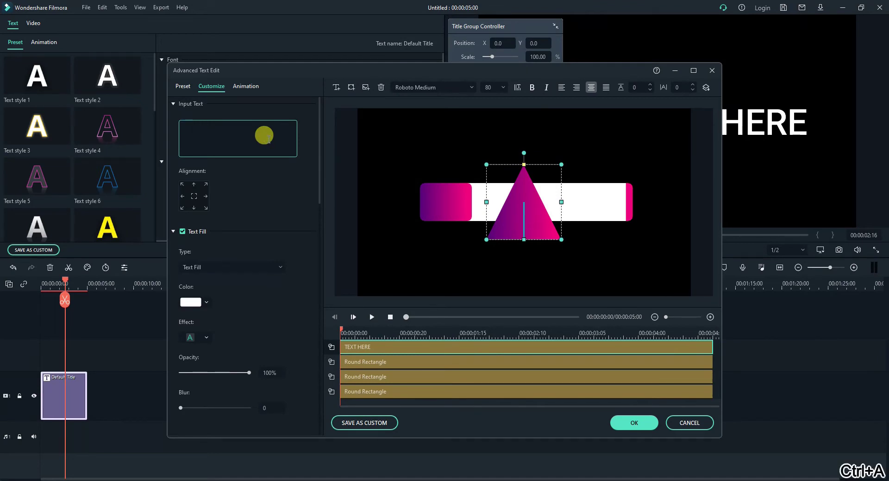
- Shrink the triangle to a small arrowhead, rotate it to point right, and place it across the small rectangle's right edge at mid-height
{"action": "left_click_drag", "start_coordinate": [562, 164], "coordinate": [499, 199]}
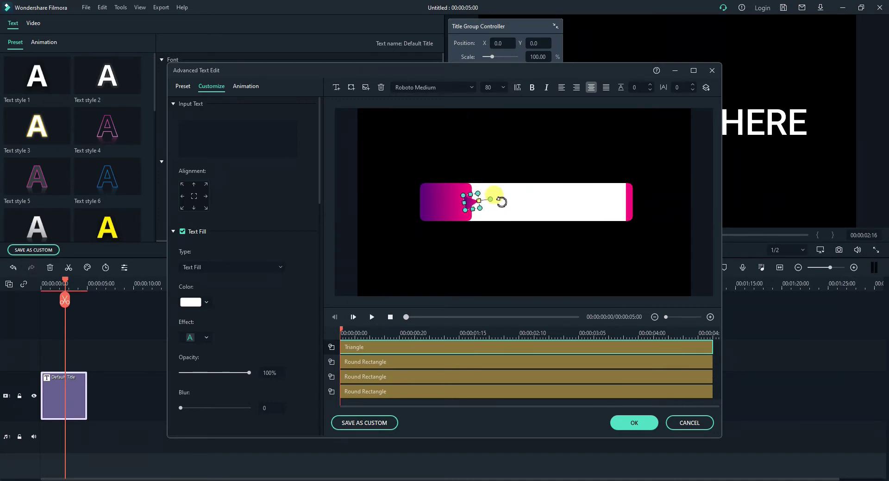
{"action": "left_click", "coordinate": [500, 245]}
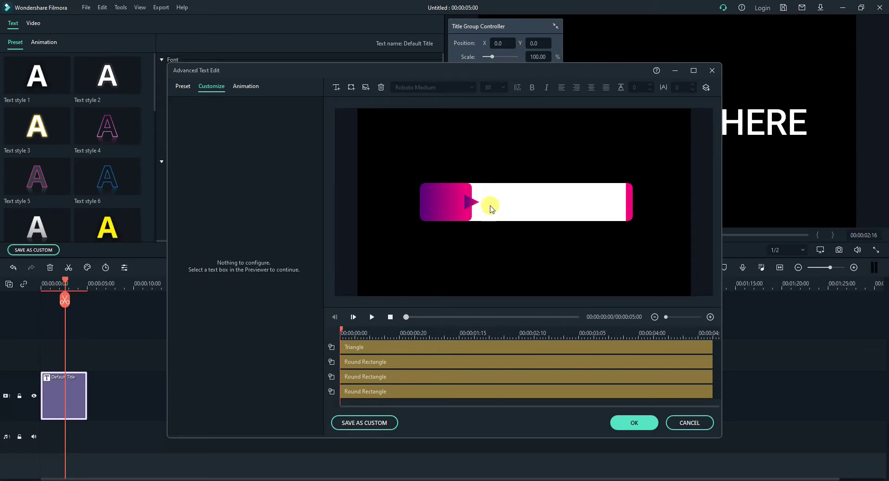
{"action": "left_click", "coordinate": [469, 211]}
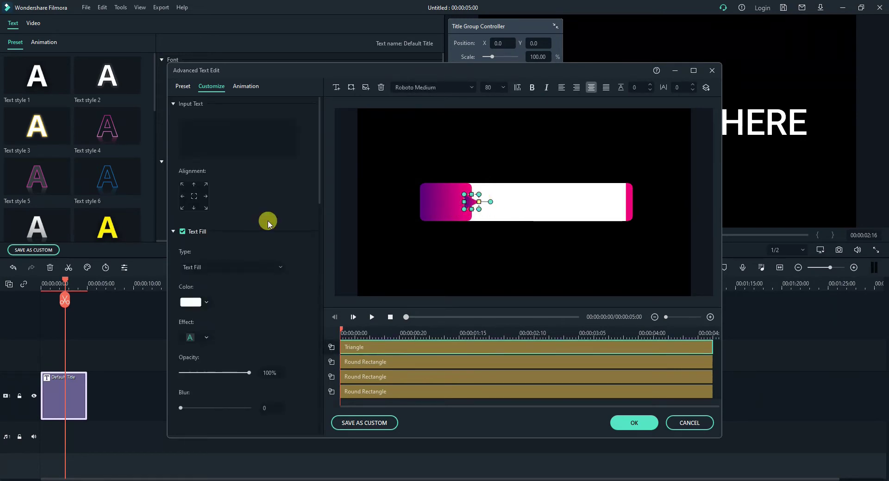
{"action": "mouse_move", "coordinate": [468, 204]}
{"action": "left_mouse_down"}
{"action": "mouse_move", "coordinate": [520, 198]}
{"action": "mouse_move", "coordinate": [470, 201]}
{"action": "left_mouse_up"}
{"action": "left_click_drag", "start_coordinate": [469, 206], "coordinate": [468, 207]}
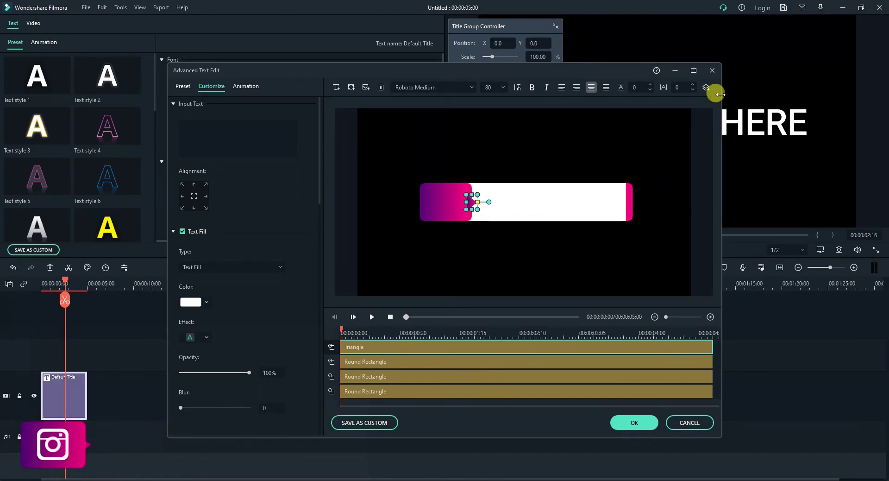
- Send the triangle one level backward behind the small rectangle and nudge it left so only its tip protrudes
{"action": "left_click", "coordinate": [706, 88]}
{"action": "left_click", "coordinate": [725, 125]}
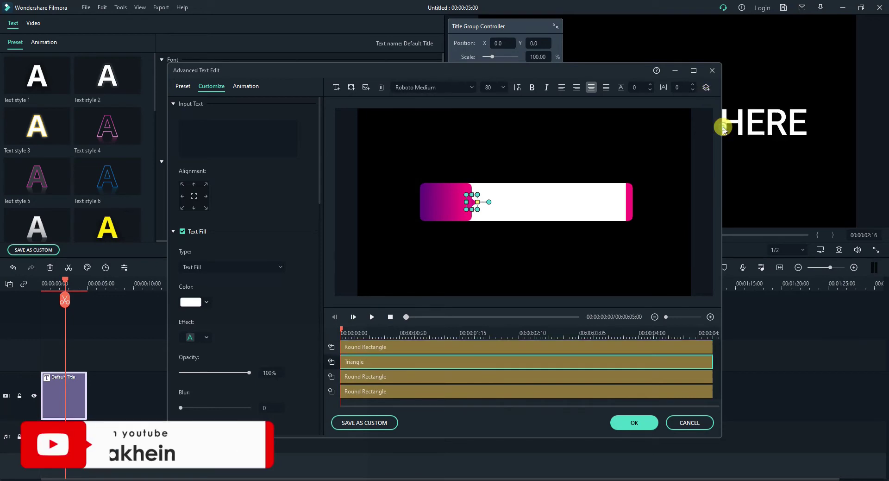
{"action": "left_click", "coordinate": [546, 168]}
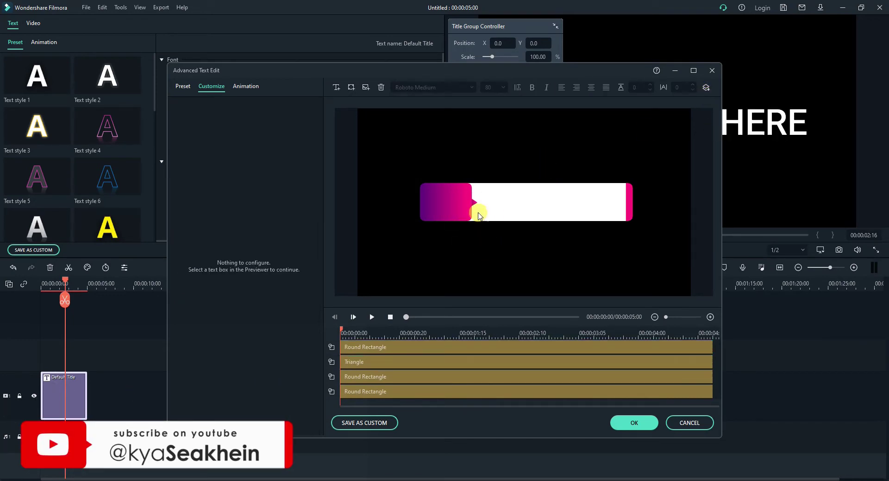
{"action": "left_click", "coordinate": [413, 347]}
{"action": "left_click", "coordinate": [419, 366]}
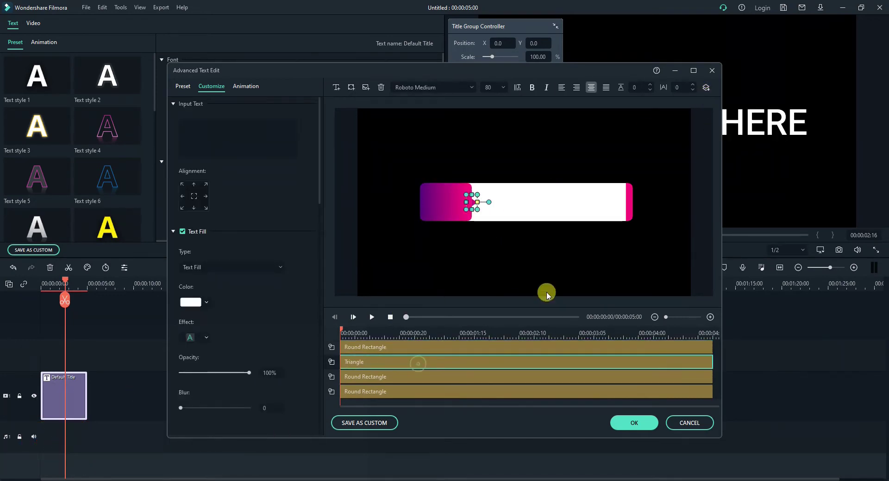
{"action": "left_click", "coordinate": [529, 254]}
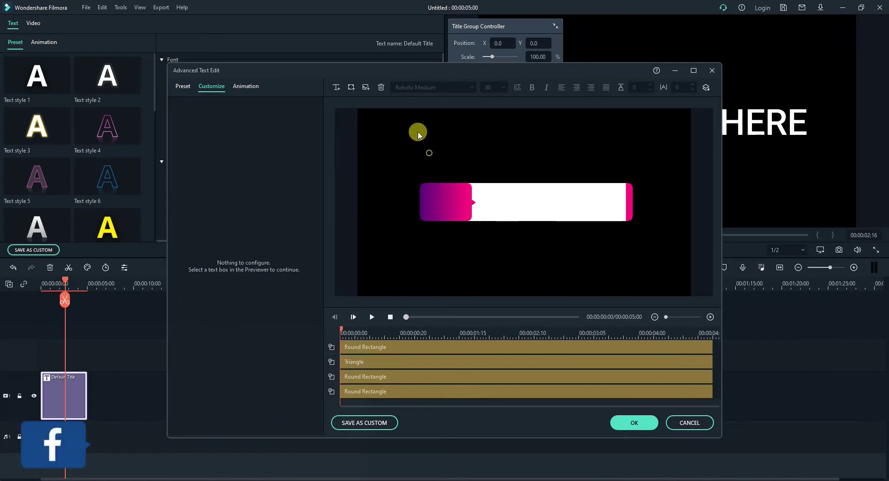
{"action": "left_click", "coordinate": [336, 88]}
{"action": "left_click", "coordinate": [233, 129]}
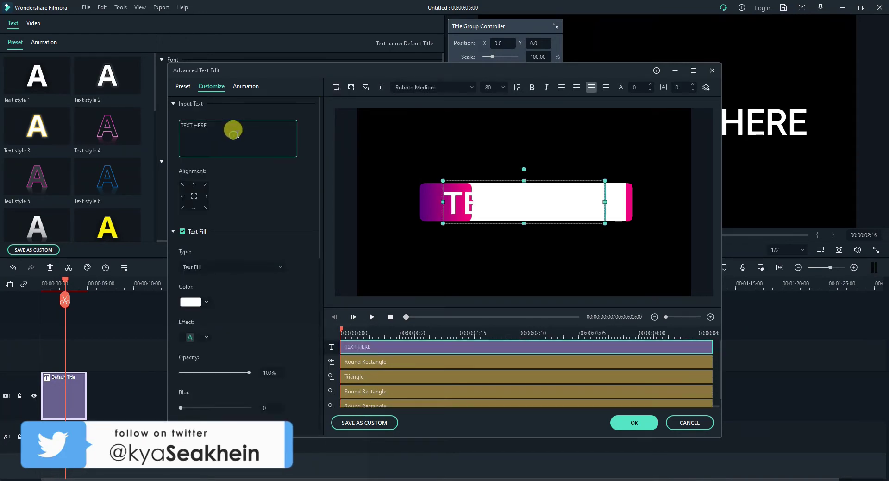
{"action": "key", "text": "ctrl+a"}
{"action": "type", "text": "@"}
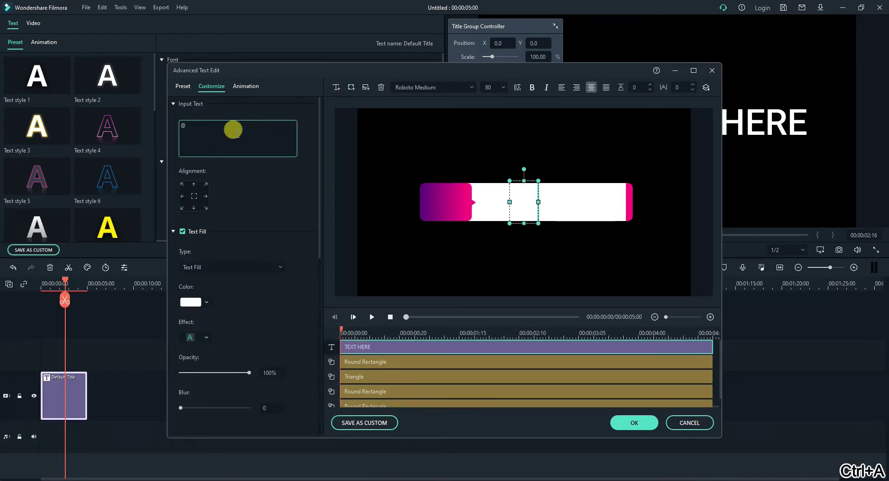
{"action": "type", "text": "kya"}
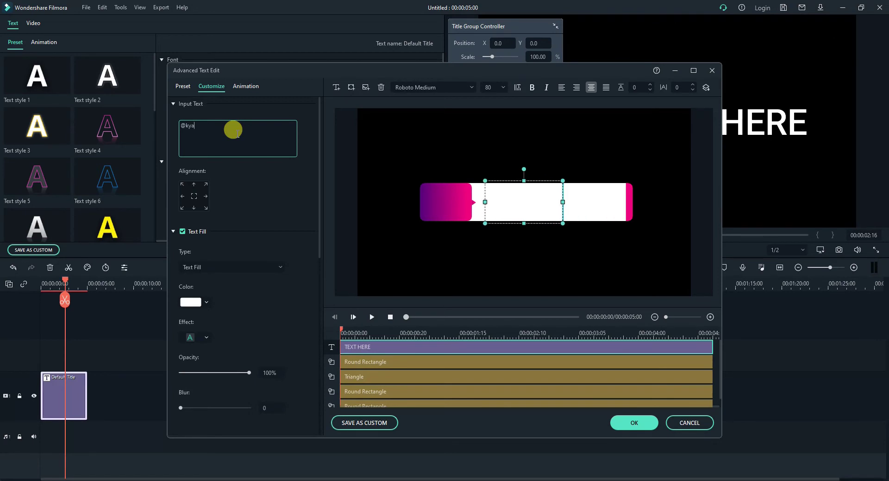
{"action": "type", "text": "Seakhein"}
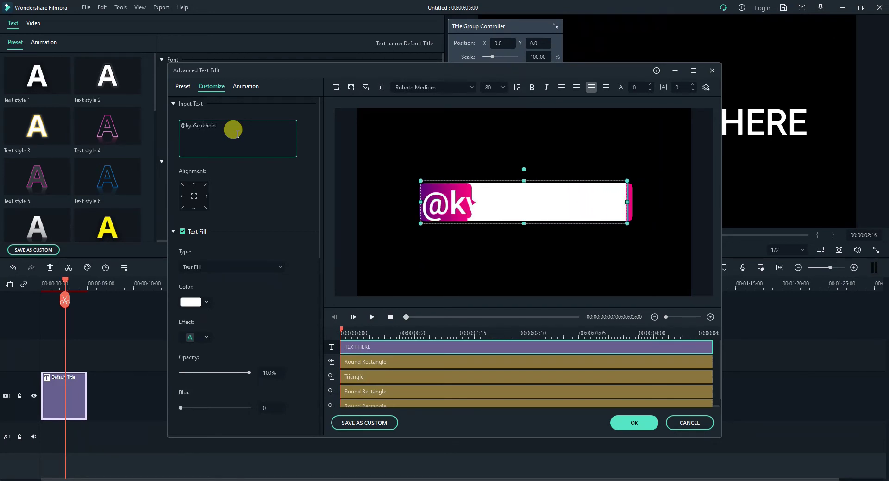
{"action": "key", "text": "ctrl+a"}
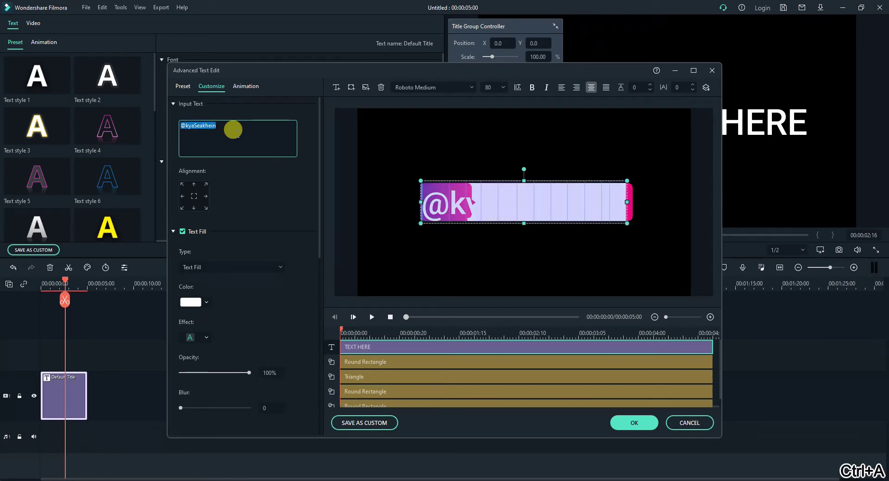
{"action": "left_click", "coordinate": [449, 87]}
{"action": "type", "text": "Centaur"}
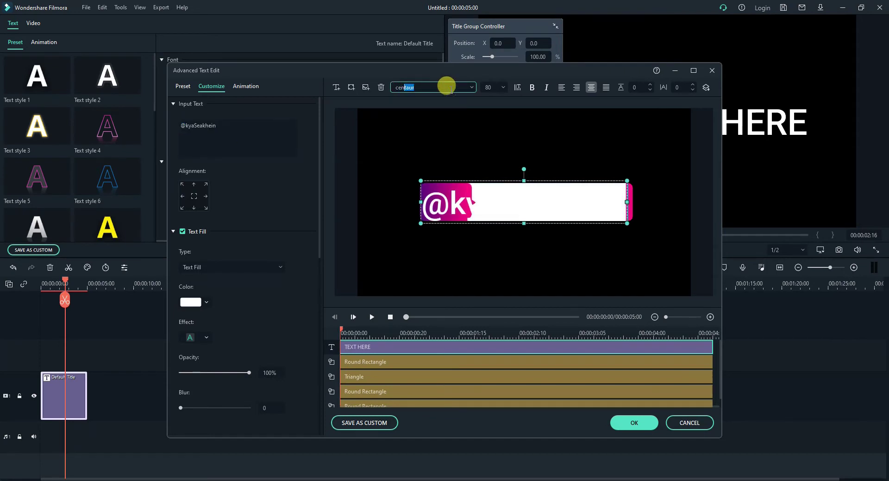
{"action": "key", "text": "Down"}
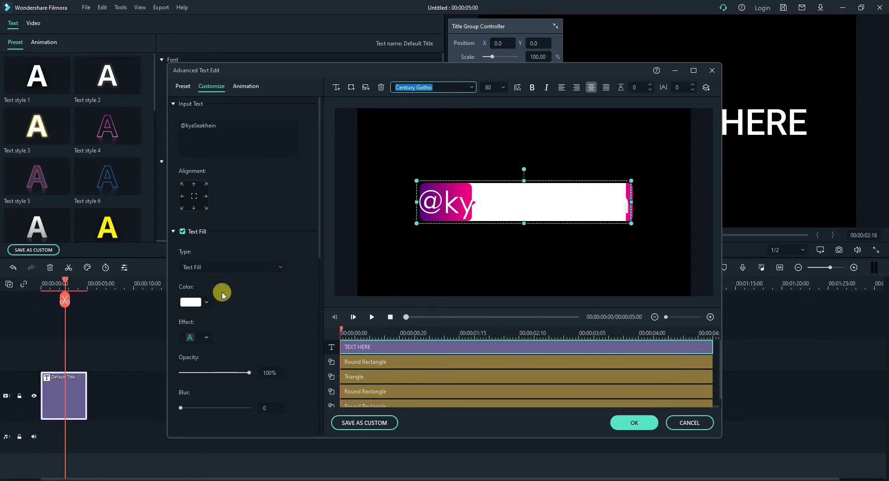
{"action": "left_click", "coordinate": [211, 303]}
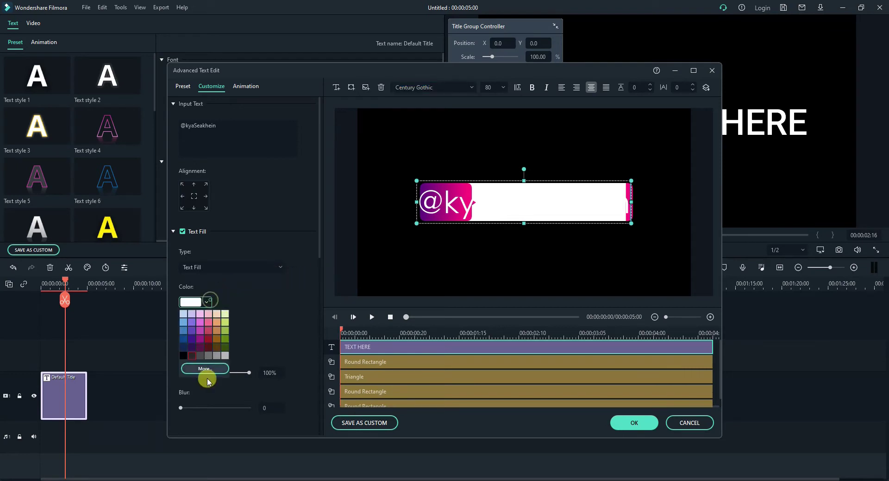
{"action": "left_click", "coordinate": [191, 357]}
{"action": "left_click_drag", "start_coordinate": [318, 246], "coordinate": [311, 290]}
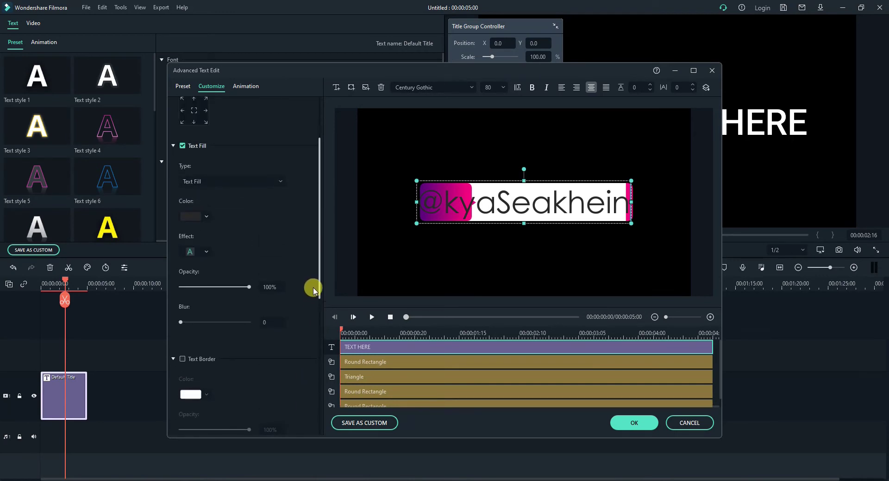
{"action": "left_click", "coordinate": [182, 359]}
{"action": "left_click", "coordinate": [182, 359]}
{"action": "scroll", "coordinate": [287, 268], "scroll_direction": "up", "scroll_amount": 3}
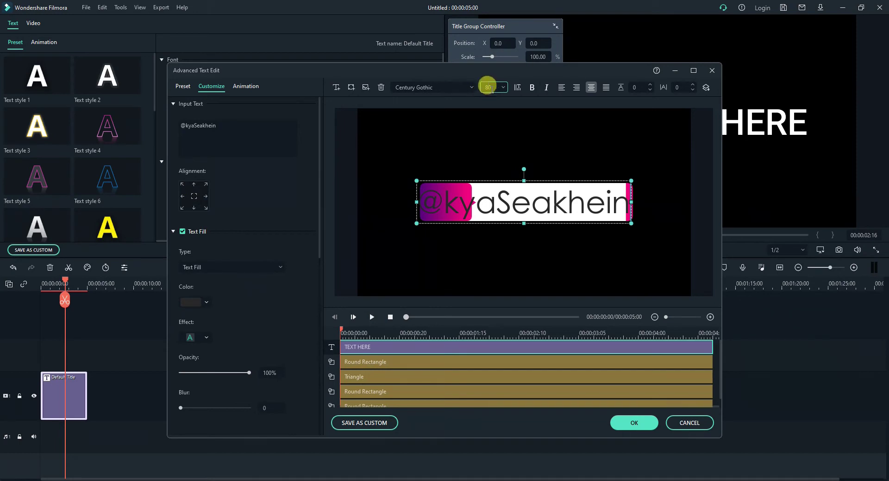
- Reduce the handle text to font size 40 and move it onto the white area right of the arrow
{"action": "double_click", "coordinate": [488, 86]}
{"action": "key", "text": "Return"}
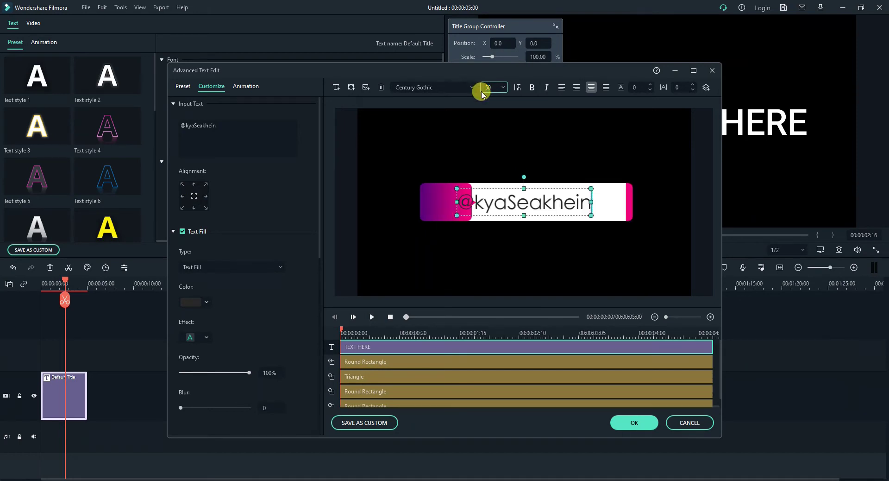
{"action": "left_click", "coordinate": [579, 155]}
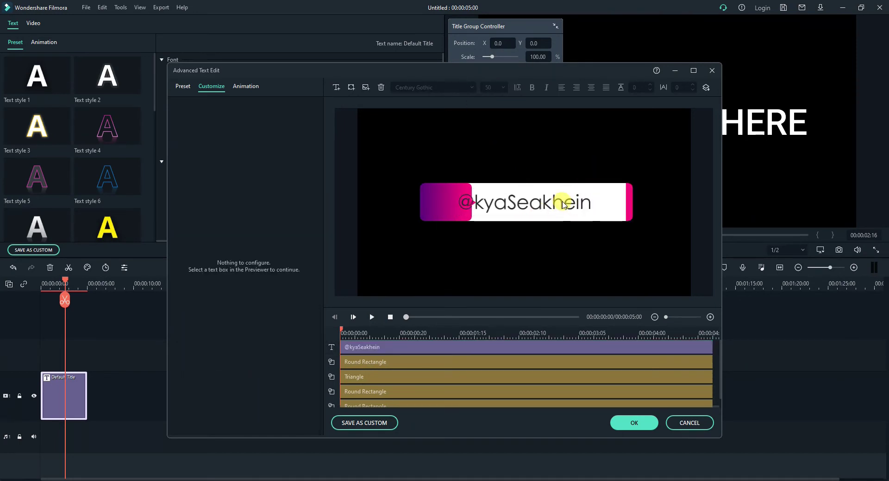
{"action": "left_click_drag", "start_coordinate": [564, 204], "coordinate": [585, 202]}
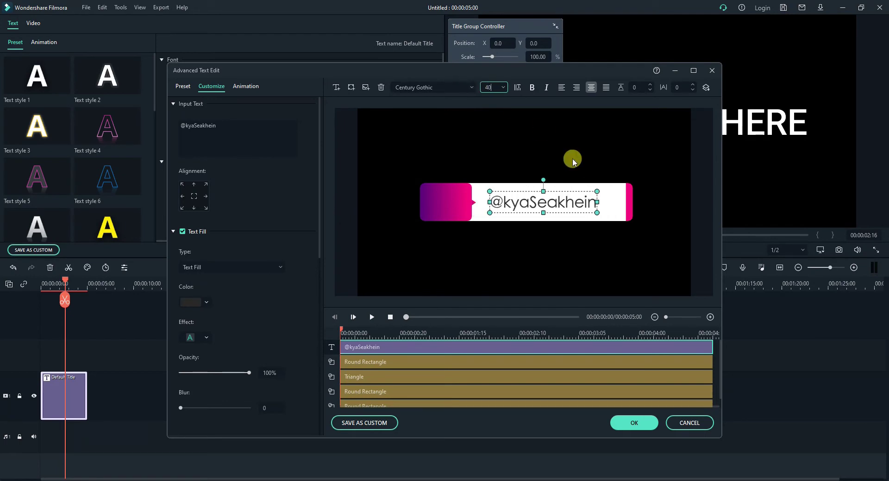
{"action": "left_click", "coordinate": [541, 144]}
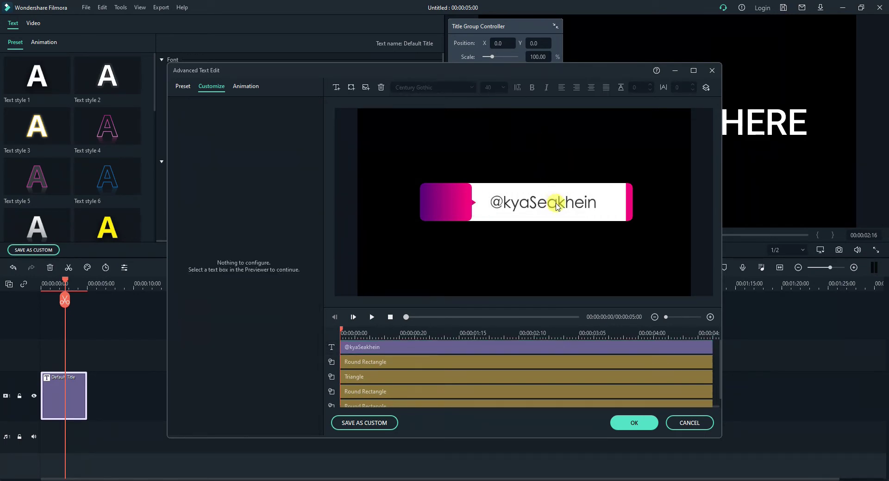
- Shift the handle text down and slightly right so it sits in the lower part of the white bar
{"action": "left_click_drag", "start_coordinate": [558, 207], "coordinate": [560, 209]}
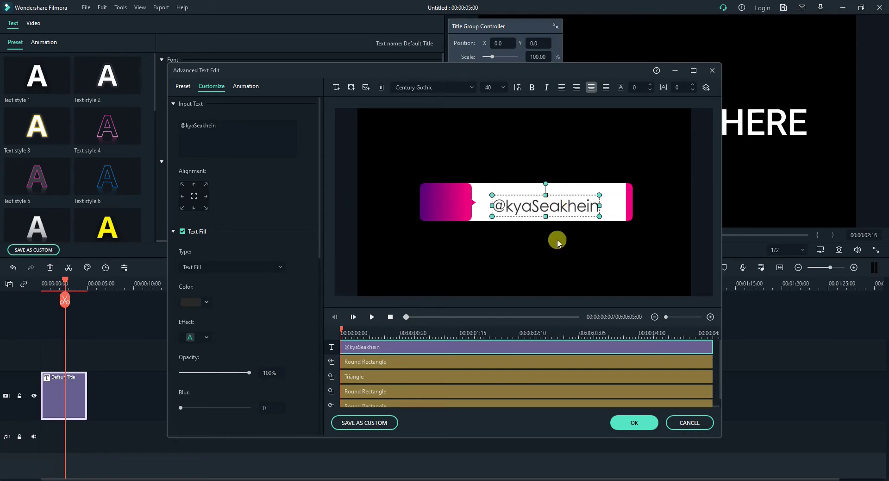
{"action": "key", "text": "Down"}
{"action": "key", "text": "Down"}
{"action": "key", "text": "Down"}
{"action": "key", "text": "Down"}
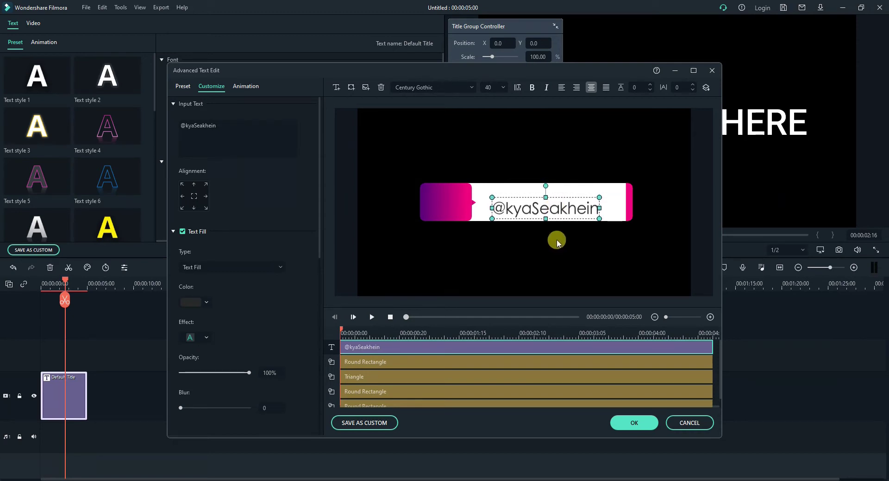
{"action": "key", "text": "Right"}
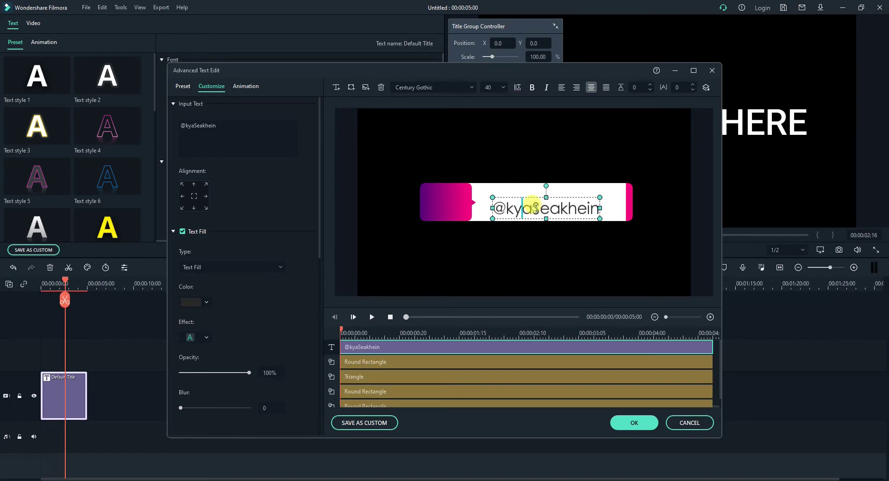
- Apply the Century Gothic Negreta font to only the "Seakhein" part of the handle
{"action": "left_click_drag", "start_coordinate": [532, 209], "coordinate": [600, 208]}
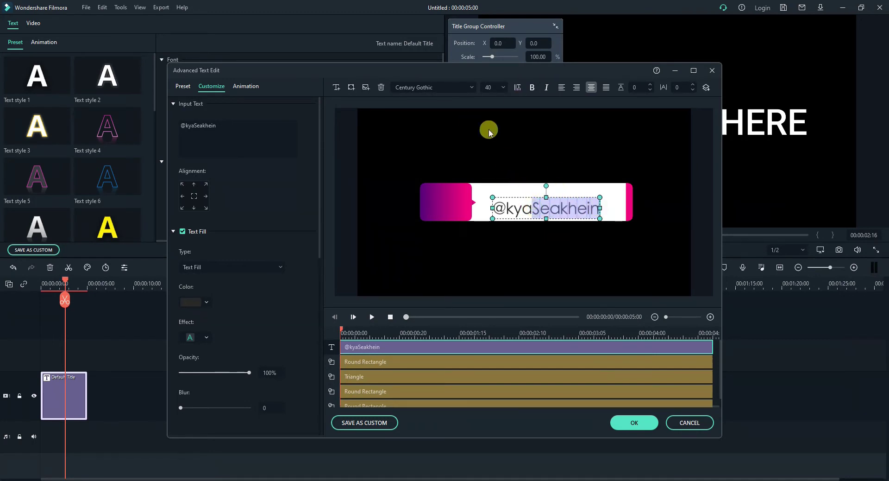
{"action": "left_click", "coordinate": [444, 86]}
{"action": "scroll", "coordinate": [444, 84], "scroll_direction": "down", "scroll_amount": 1}
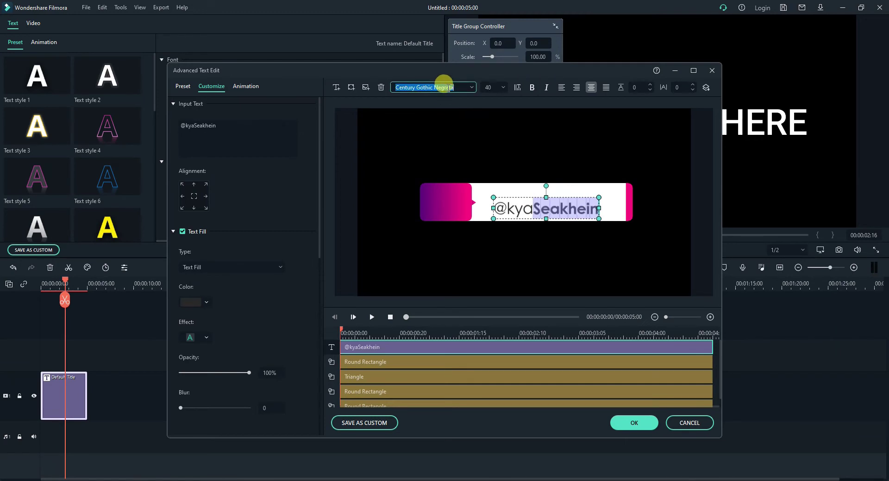
{"action": "left_click", "coordinate": [544, 215]}
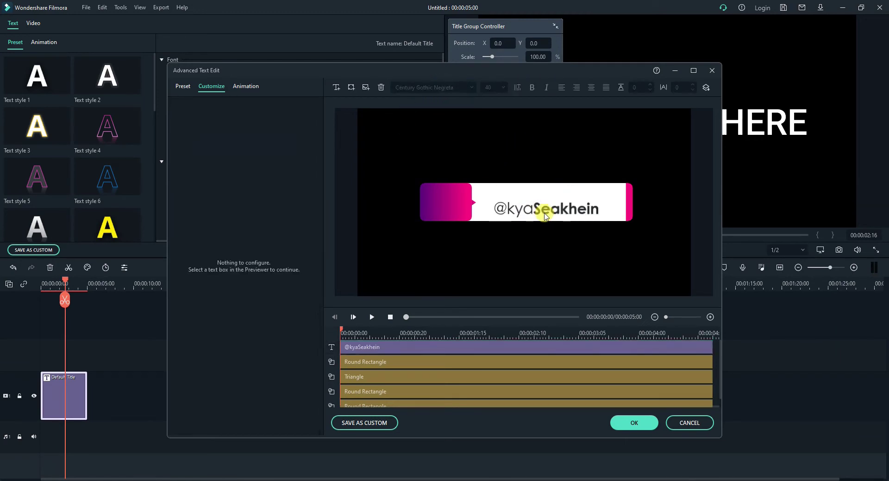
- Set the font size of the handle text to 45
{"action": "left_click", "coordinate": [540, 214]}
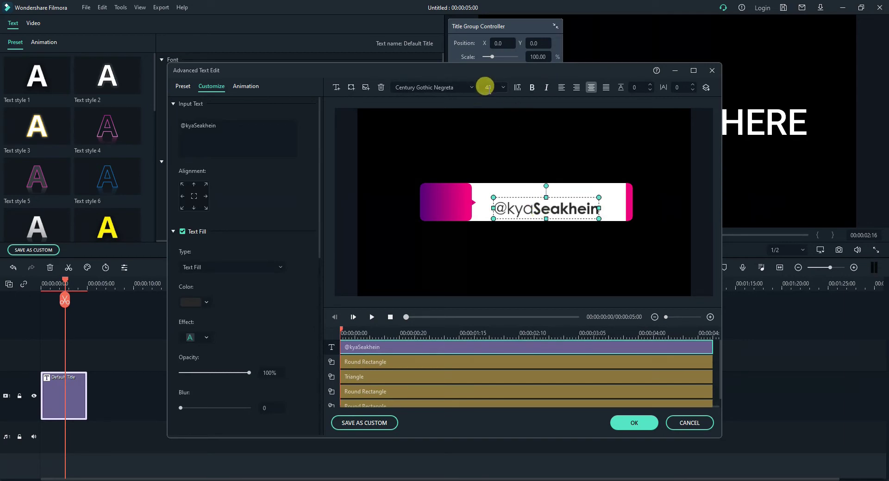
{"action": "left_click", "coordinate": [495, 89]}
{"action": "type", "text": "45"}
{"action": "key", "text": "Return"}
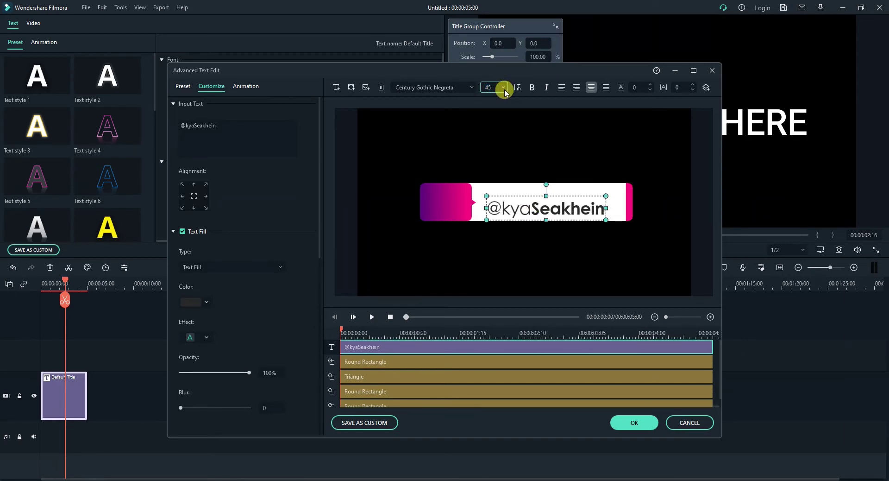
{"action": "left_click", "coordinate": [544, 255]}
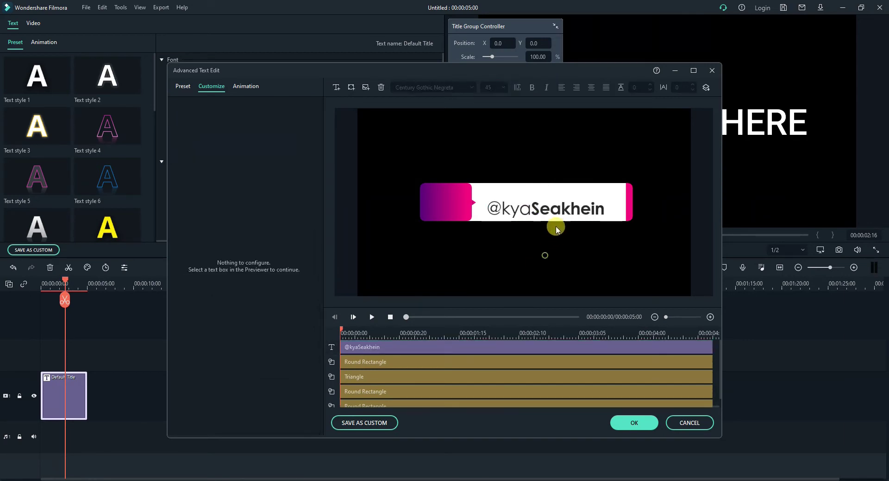
- Nudge the handle text slightly to the right within the white bar
{"action": "left_click", "coordinate": [560, 214]}
{"action": "key", "text": "Right"}
{"action": "key", "text": "Right"}
{"action": "key", "text": "Right"}
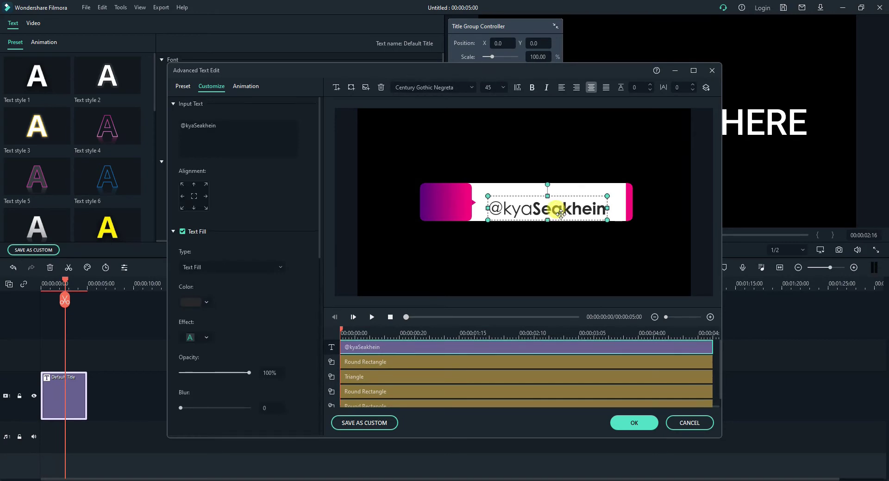
{"action": "left_click", "coordinate": [518, 246]}
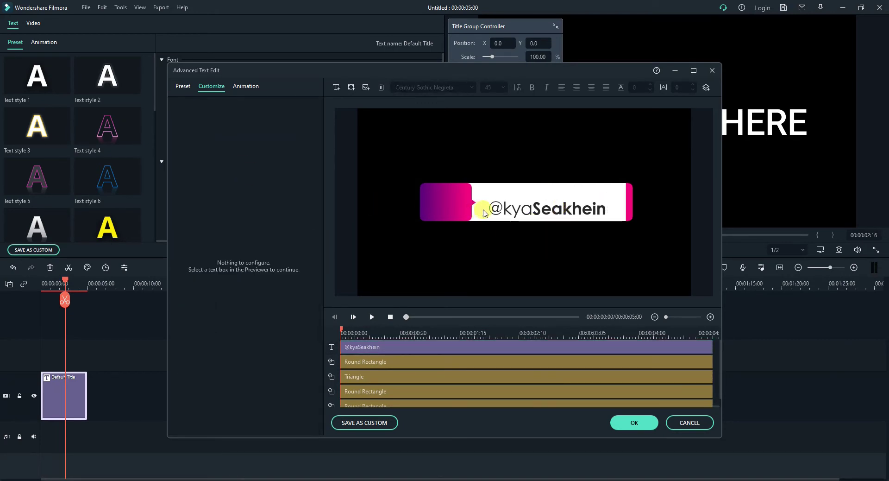
- Add a second text box to the title and replace its placeholder with "follow on instagram"
{"action": "left_click", "coordinate": [405, 351]}
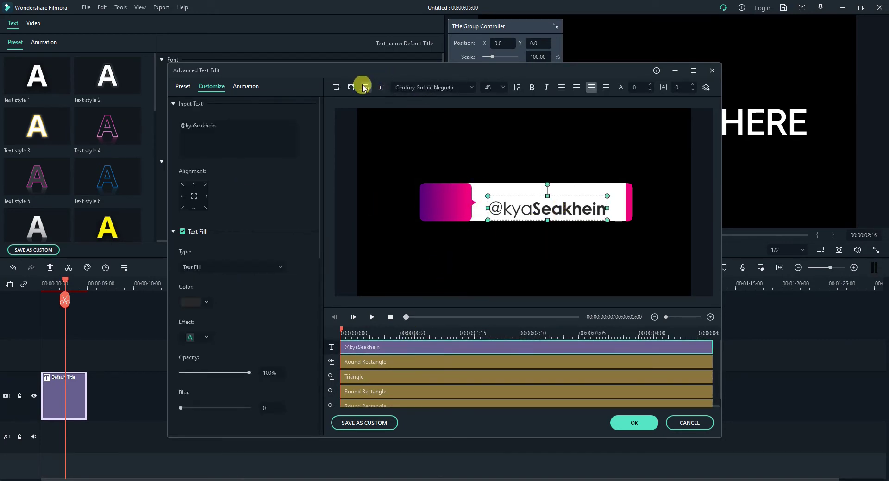
{"action": "left_click", "coordinate": [336, 88]}
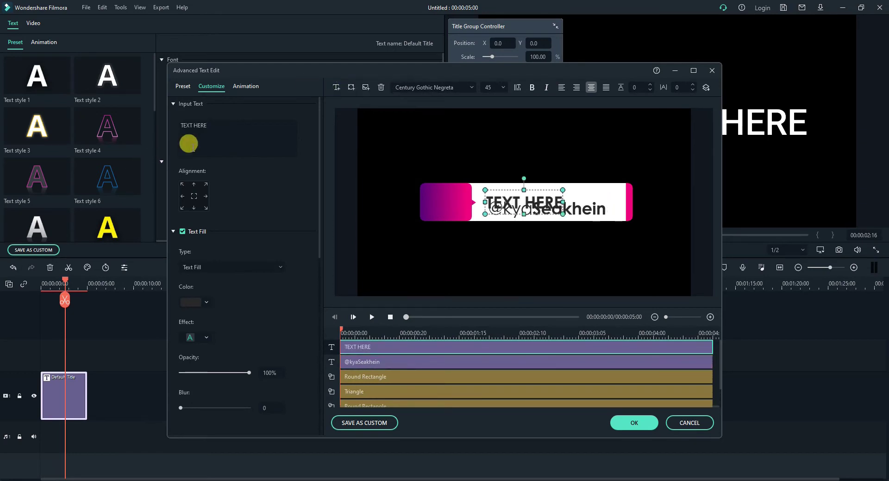
{"action": "left_click", "coordinate": [224, 130]}
{"action": "key", "text": "ctrl+a"}
{"action": "type", "text": "fo"}
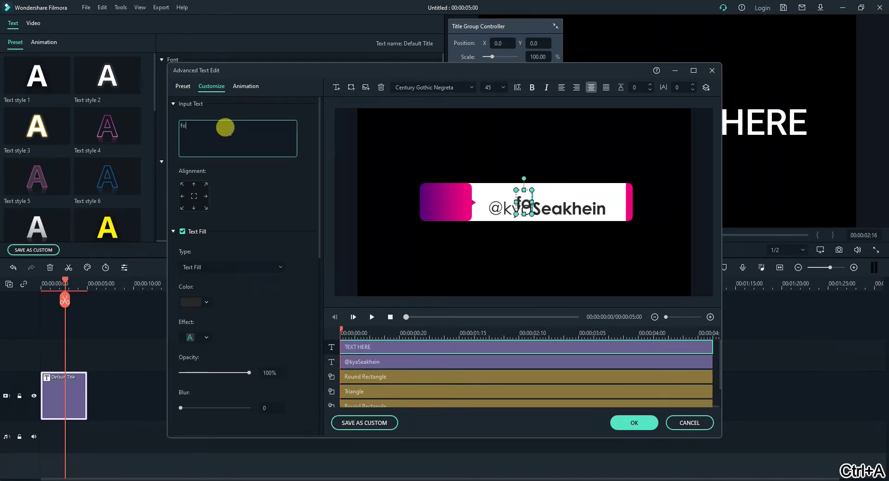
{"action": "type", "text": "llow on instagram"}
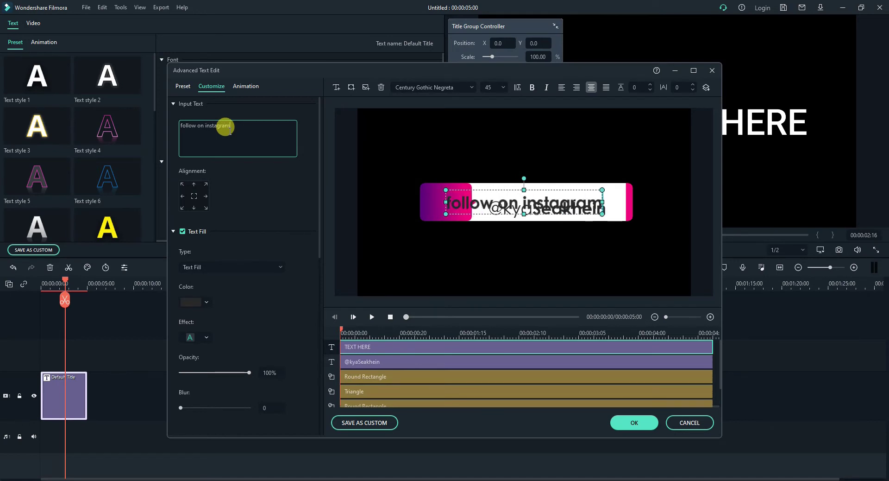
- Set the font size of the "follow on instagram" text to 20
{"action": "key", "text": "ctrl+a"}
{"action": "left_click", "coordinate": [493, 87]}
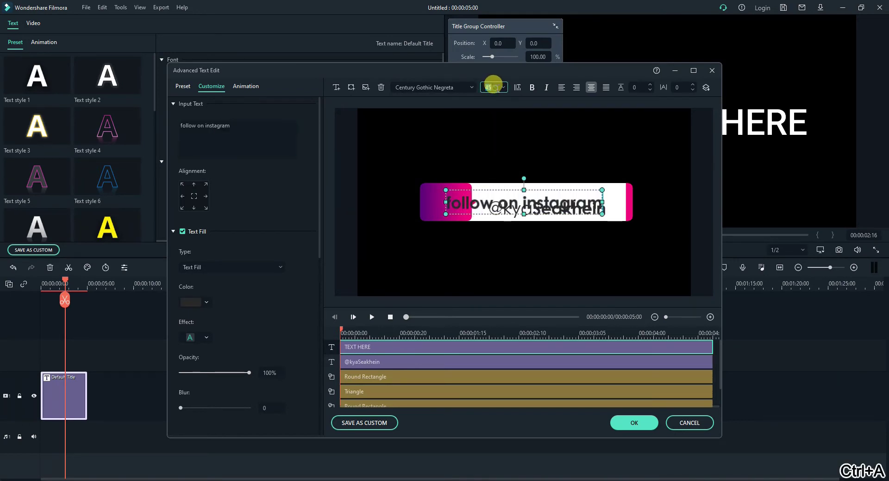
{"action": "key", "text": "Return"}
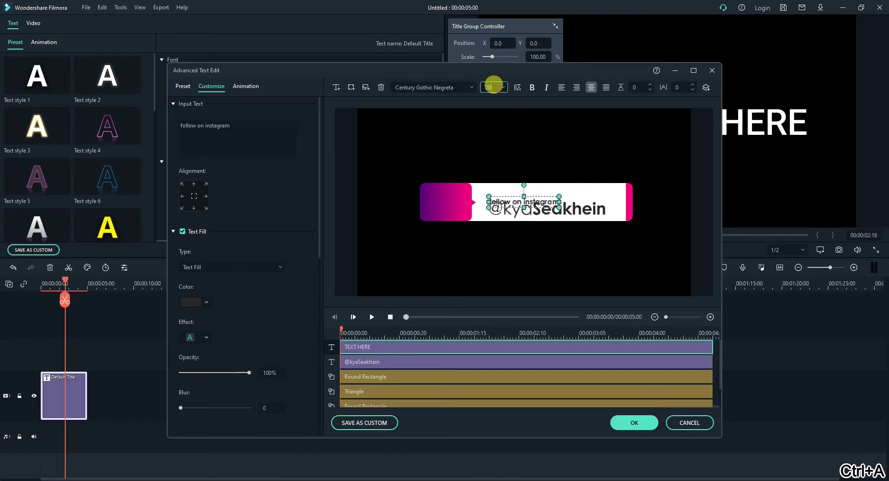
{"action": "left_click", "coordinate": [544, 161]}
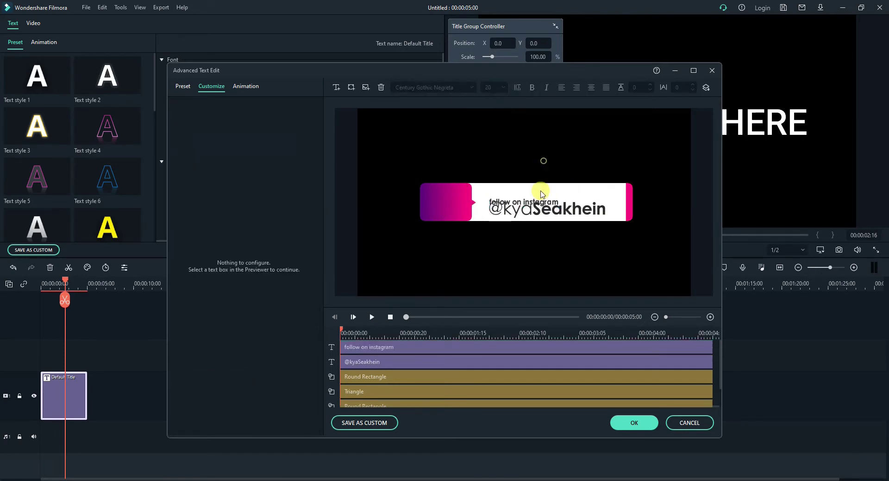
- Move the "follow on instagram" line straight up so it sits just above the handle
{"action": "left_click", "coordinate": [428, 345]}
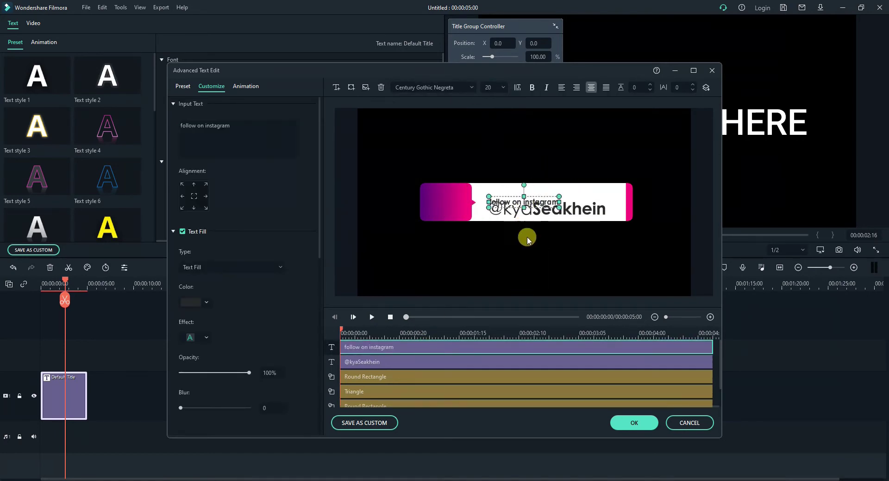
{"action": "key", "text": "Up"}
{"action": "key", "text": "Up"}
{"action": "key", "text": "Up"}
{"action": "key", "text": "Up"}
{"action": "key", "text": "Up"}
{"action": "key", "text": "Up"}
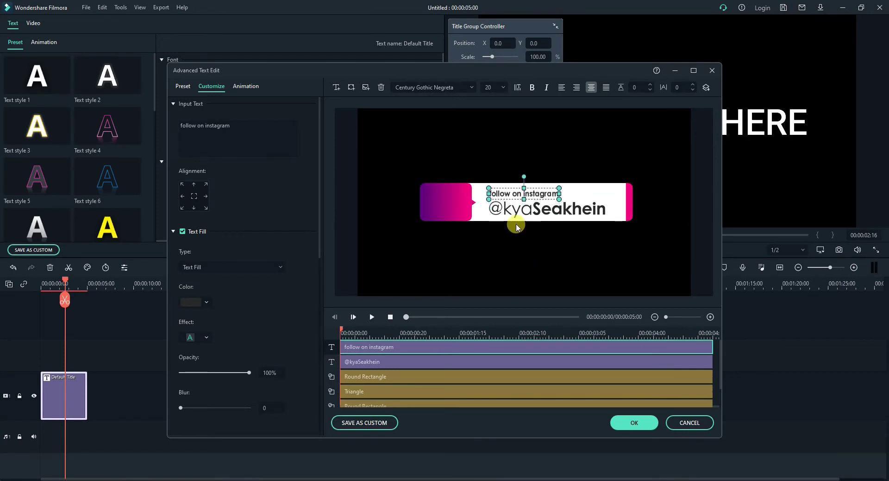
- Set the character spacing of the "follow on instagram" text to 2
{"action": "left_click", "coordinate": [693, 85]}
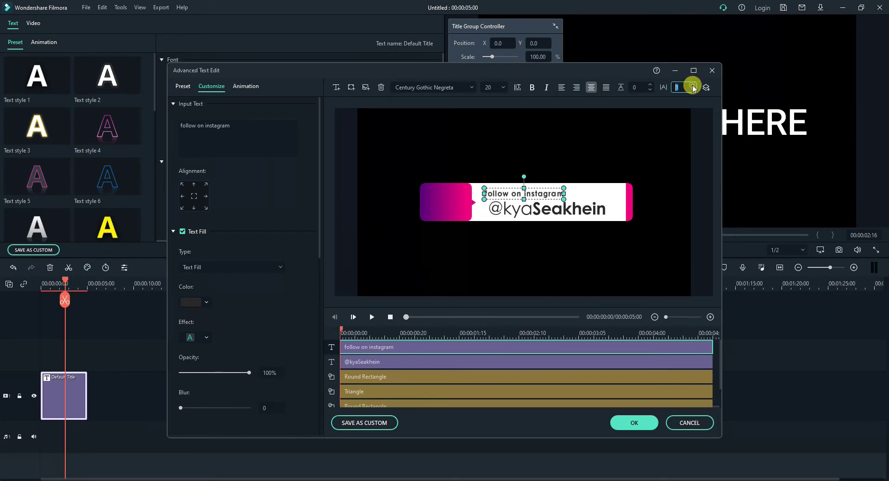
{"action": "left_click", "coordinate": [693, 86]}
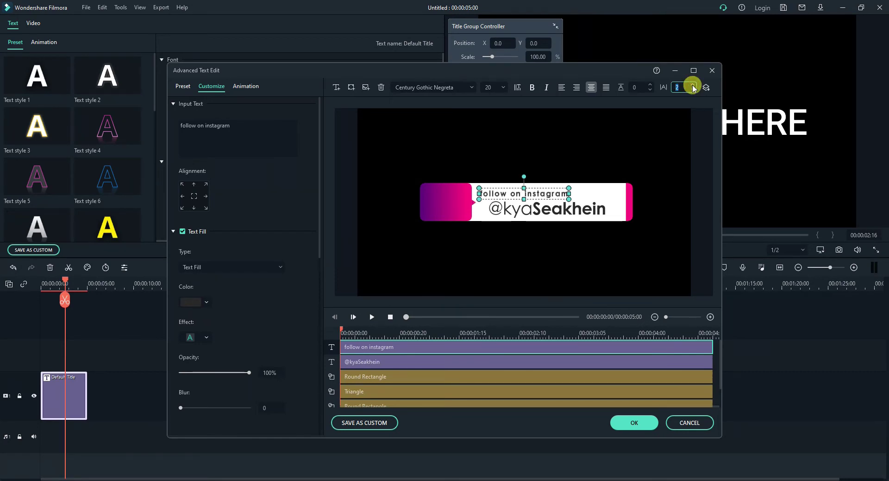
{"action": "left_click", "coordinate": [693, 86]}
{"action": "left_click", "coordinate": [693, 91]}
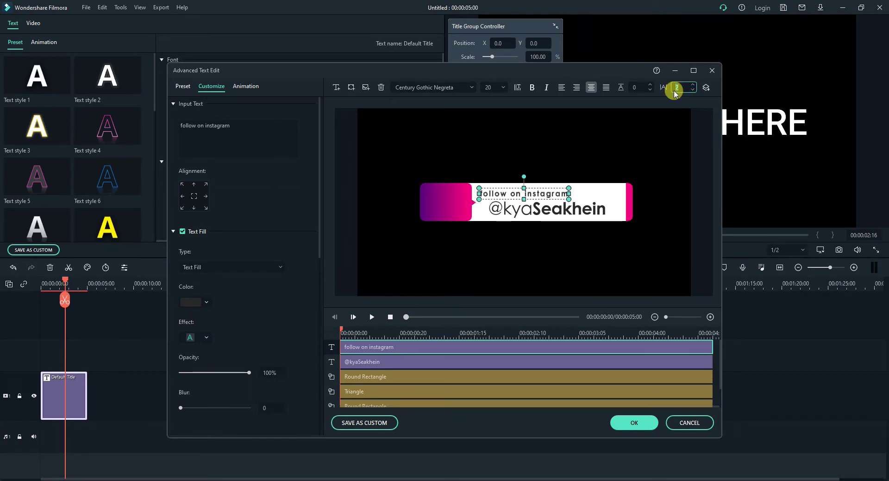
- Move the "follow on instagram" line right so its start lines up with the handle, keeping it just above the handle
{"action": "left_click", "coordinate": [613, 160]}
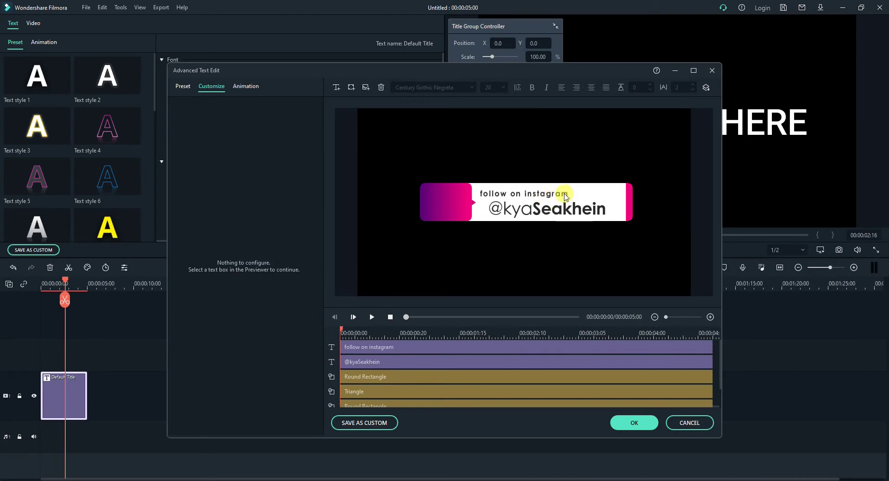
{"action": "mouse_move", "coordinate": [565, 195]}
{"action": "left_mouse_down"}
{"action": "mouse_move", "coordinate": [562, 188]}
{"action": "mouse_move", "coordinate": [582, 190]}
{"action": "mouse_move", "coordinate": [576, 185]}
{"action": "mouse_move", "coordinate": [582, 198]}
{"action": "left_mouse_up"}
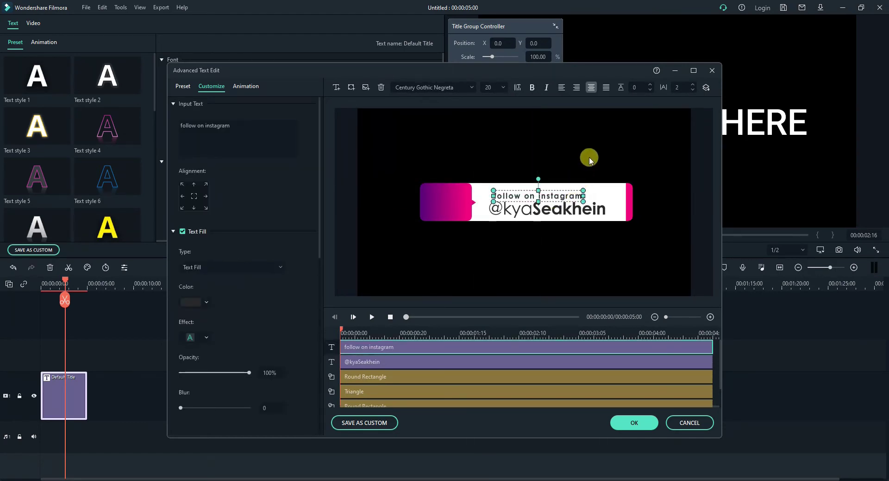
{"action": "key", "text": "Up"}
{"action": "key", "text": "Up"}
{"action": "key", "text": "Up"}
{"action": "key", "text": "Up"}
{"action": "key", "text": "Left"}
{"action": "key", "text": "Left"}
{"action": "key", "text": "Left"}
{"action": "key", "text": "Left"}
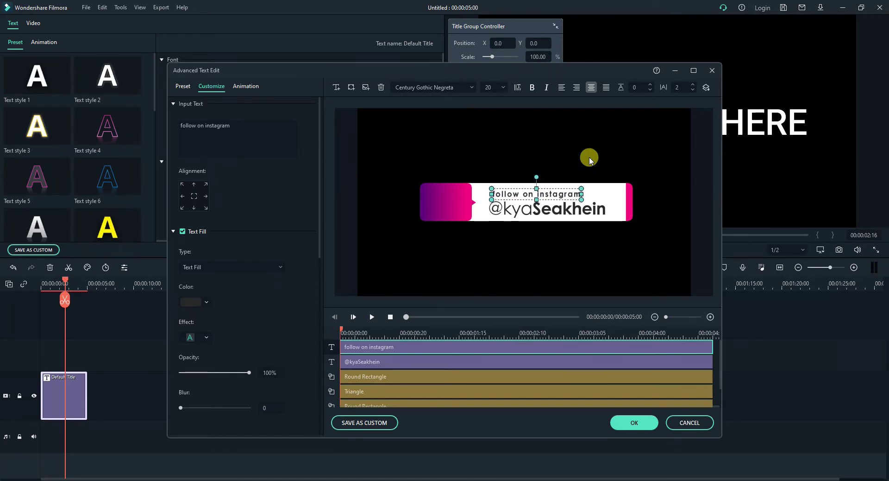
{"action": "key", "text": "Up"}
{"action": "key", "text": "Left"}
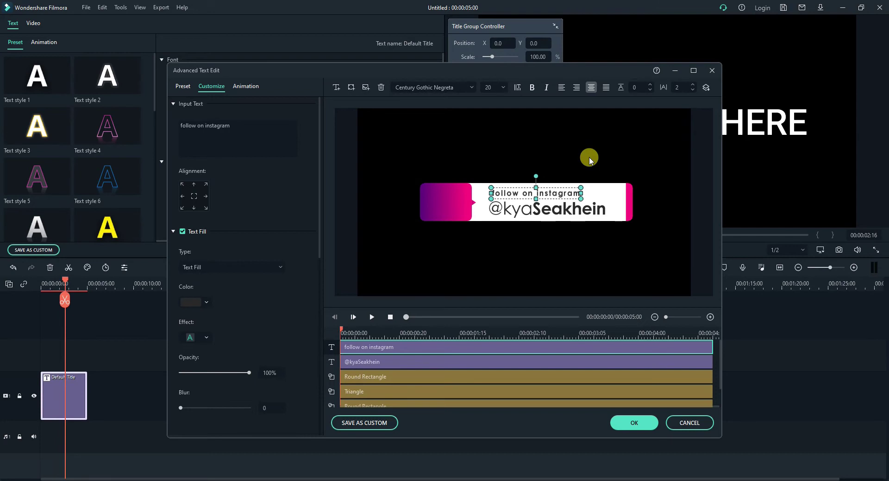
{"action": "left_click", "coordinate": [591, 159]}
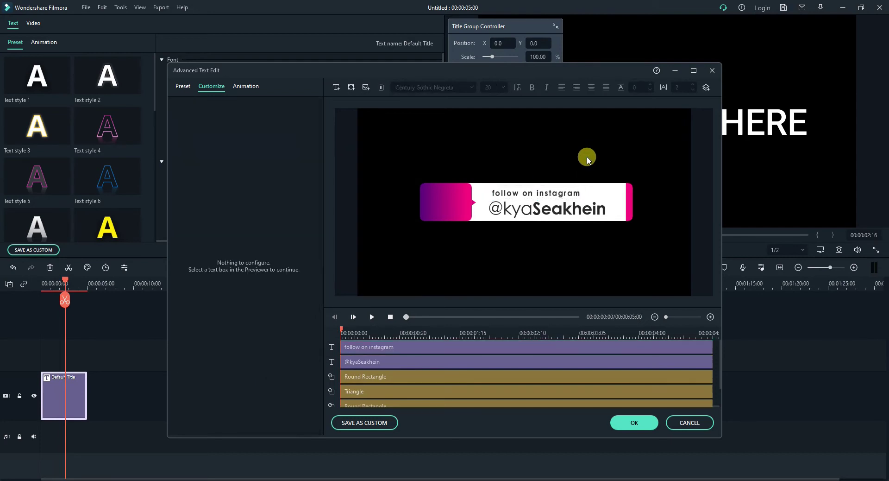
- Fine-tune the "follow on instagram" line by nudging it slightly up and left above the handle
{"action": "left_click", "coordinate": [564, 194]}
{"action": "key", "text": "Up"}
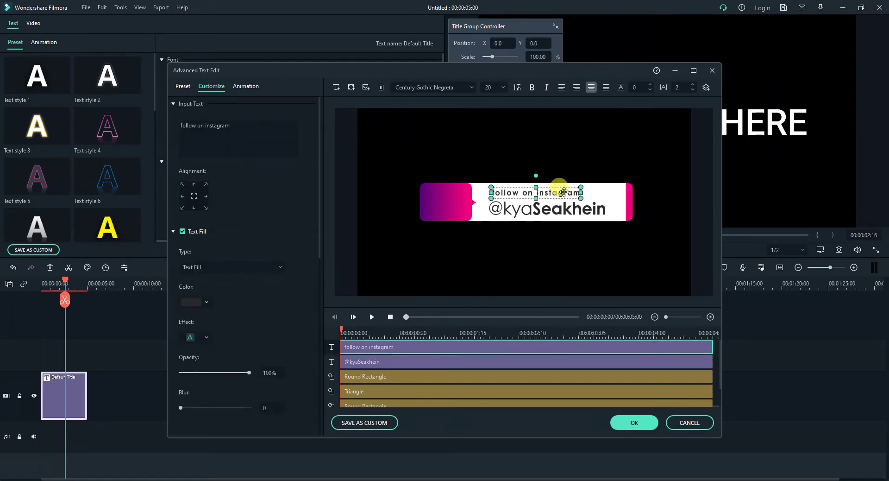
{"action": "key", "text": "Left"}
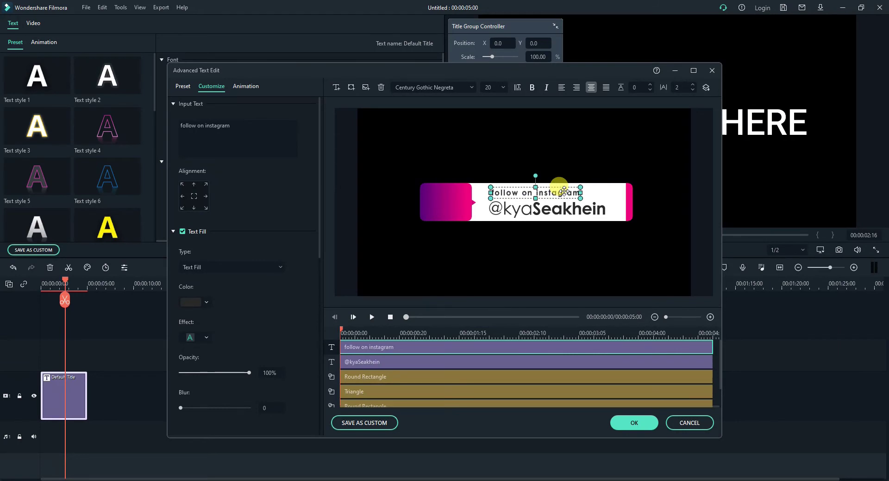
{"action": "left_click", "coordinate": [562, 166]}
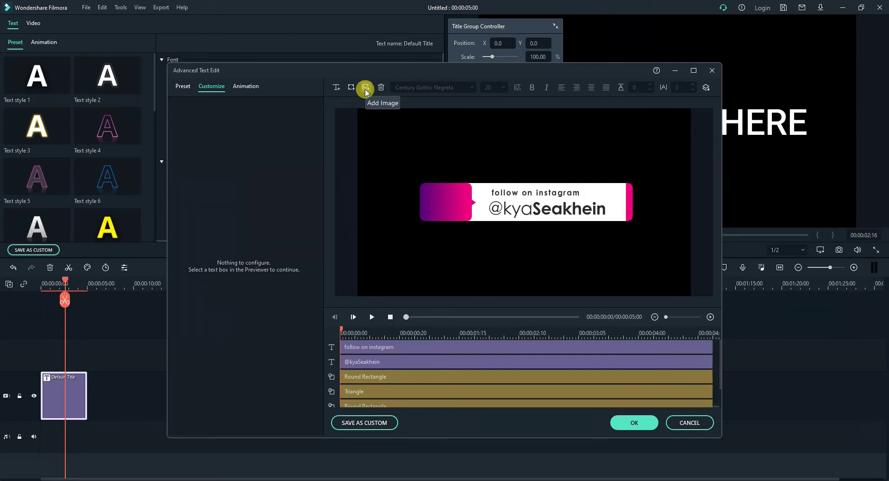
- Add a third text box containing only the letter "c" and set its font size to 50
{"action": "left_click", "coordinate": [337, 88]}
{"action": "left_click", "coordinate": [241, 136]}
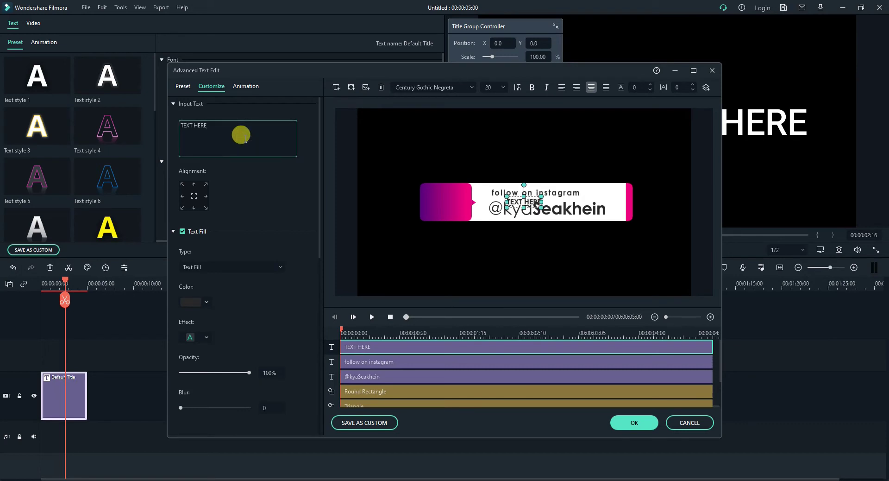
{"action": "key", "text": "ctrl+a"}
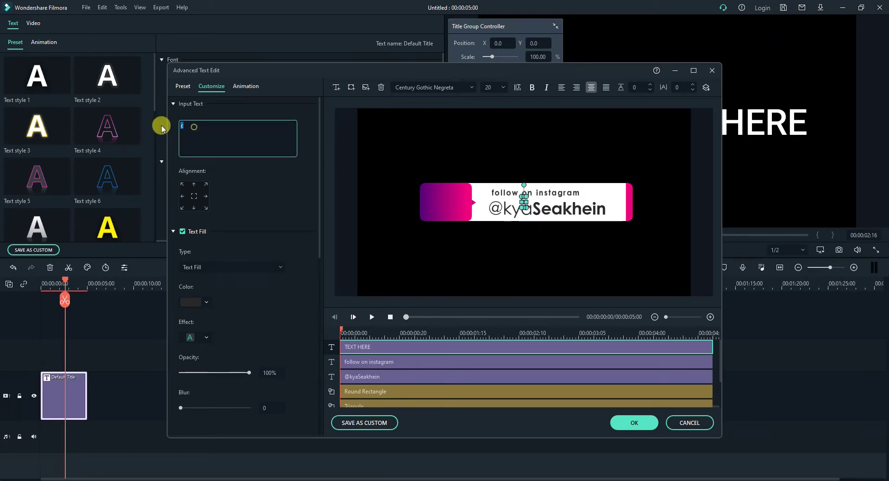
{"action": "left_click", "coordinate": [488, 87]}
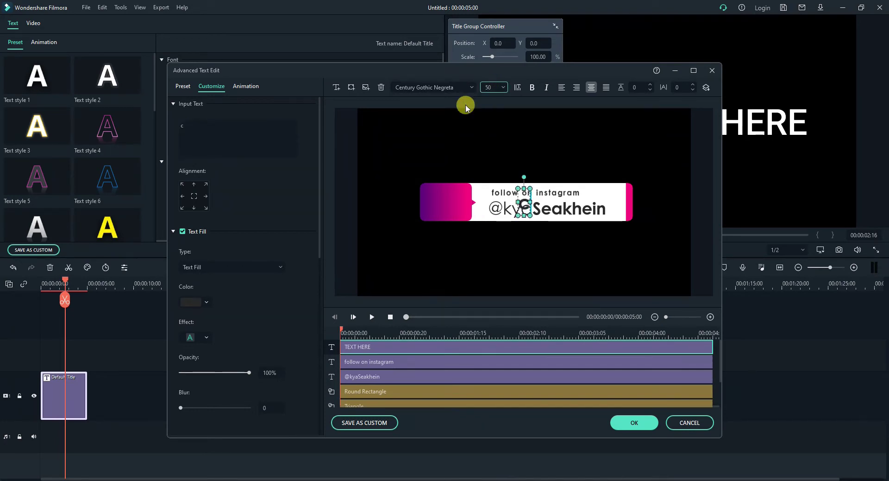
- Set the fill color of the "c" text to white (#ffffff)
{"action": "left_click", "coordinate": [210, 304]}
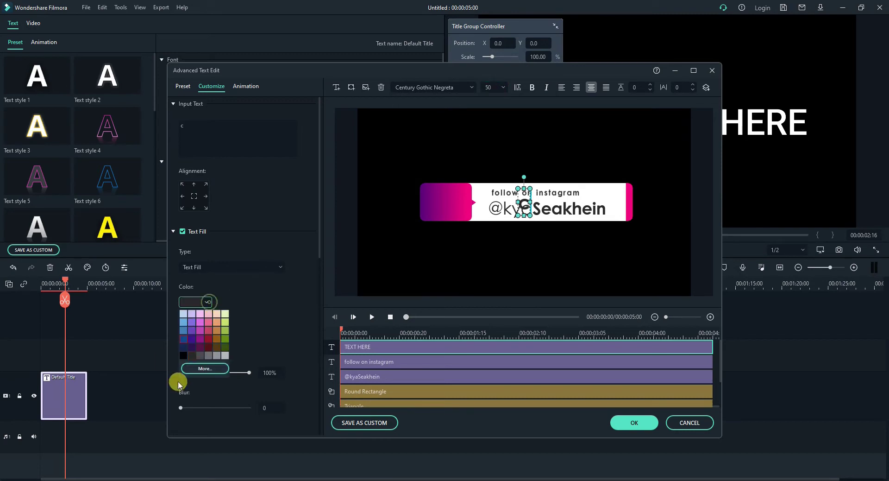
{"action": "left_click", "coordinate": [207, 369]}
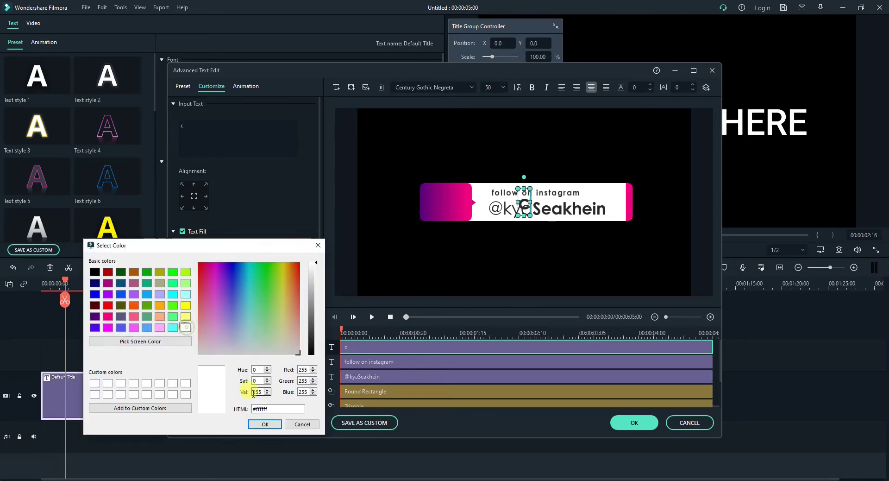
{"action": "left_click", "coordinate": [262, 425]}
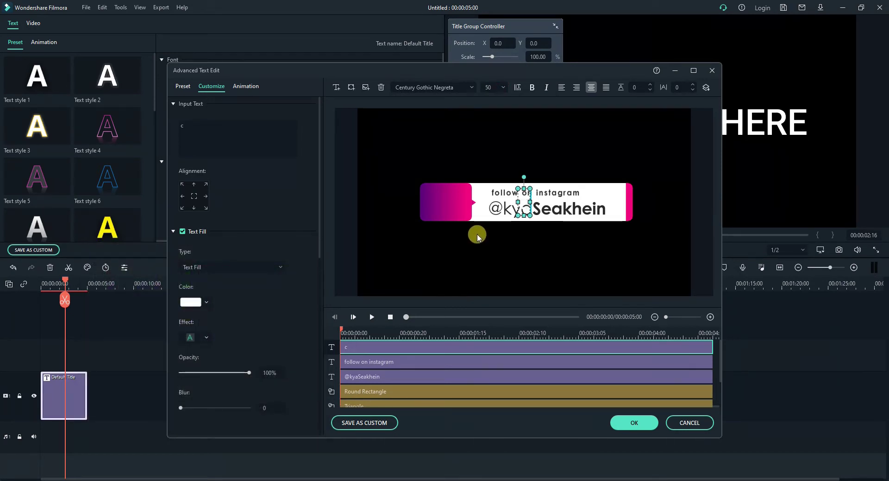
- Align the "c" text to the frame's left edge, then place it on the purple-pink gradient rectangle
{"action": "left_click", "coordinate": [182, 197]}
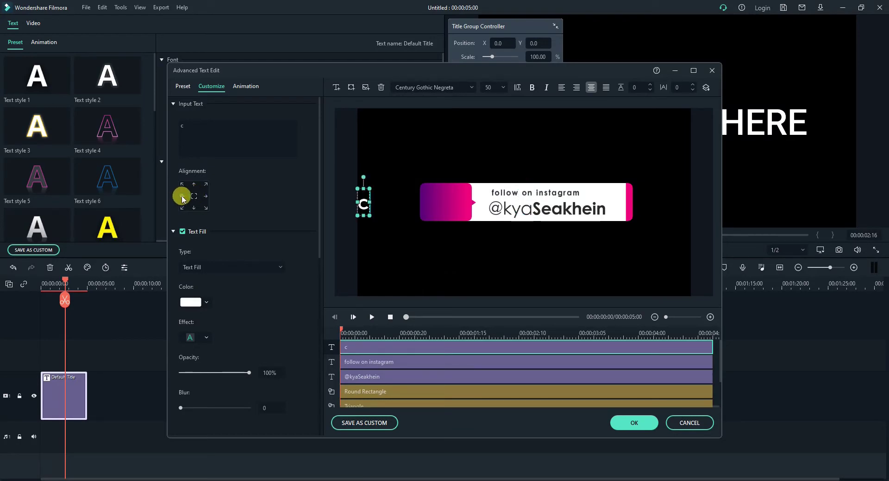
{"action": "left_click", "coordinate": [438, 247]}
{"action": "left_click_drag", "start_coordinate": [365, 202], "coordinate": [448, 198]}
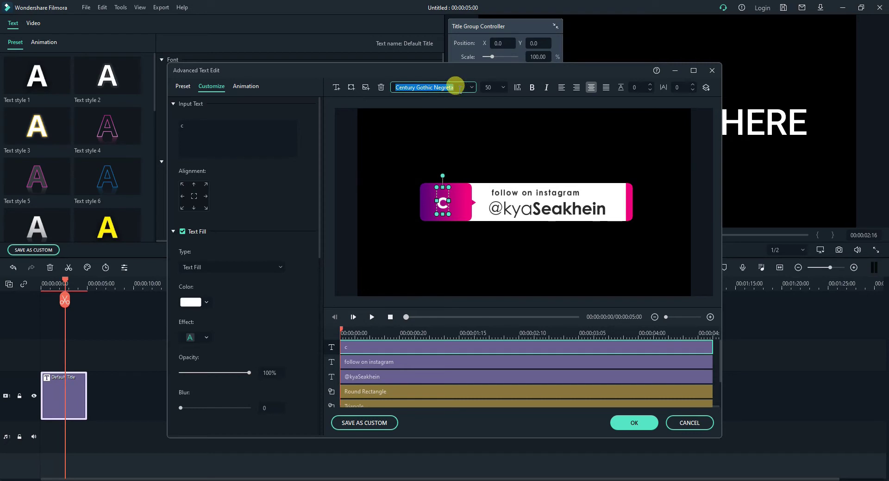
- Change the font of the "c" text to Type Icons to turn it into the Instagram icon
{"action": "type", "text": "type Icons"}
{"action": "key", "text": "Return"}
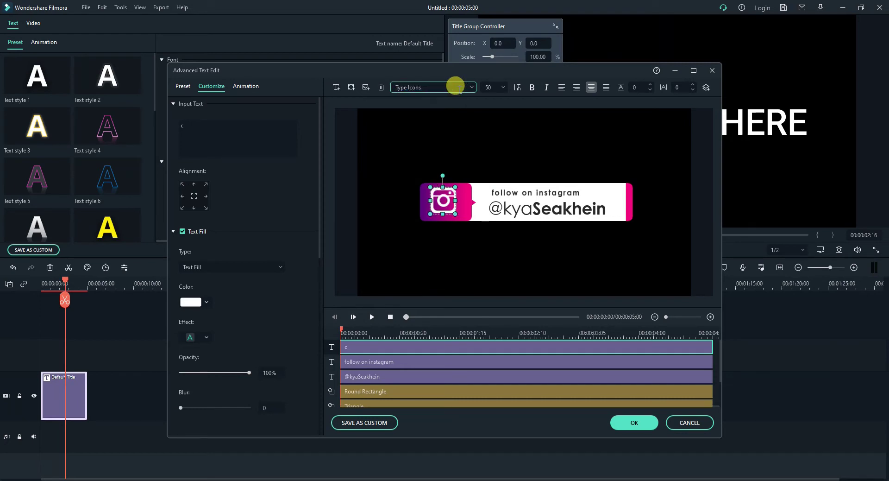
{"action": "left_click", "coordinate": [524, 139]}
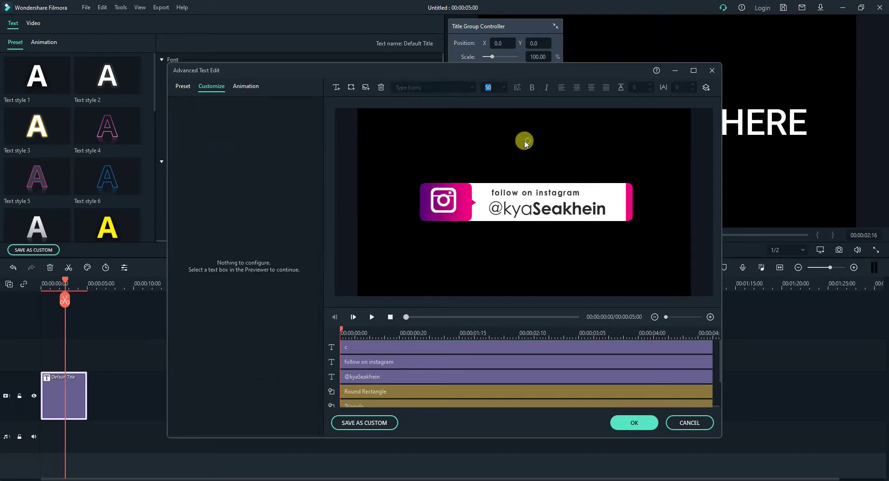
- Center the Instagram icon within the gradient rectangle with small position adjustments
{"action": "left_click", "coordinate": [455, 212]}
{"action": "left_click_drag", "start_coordinate": [455, 207], "coordinate": [456, 210]}
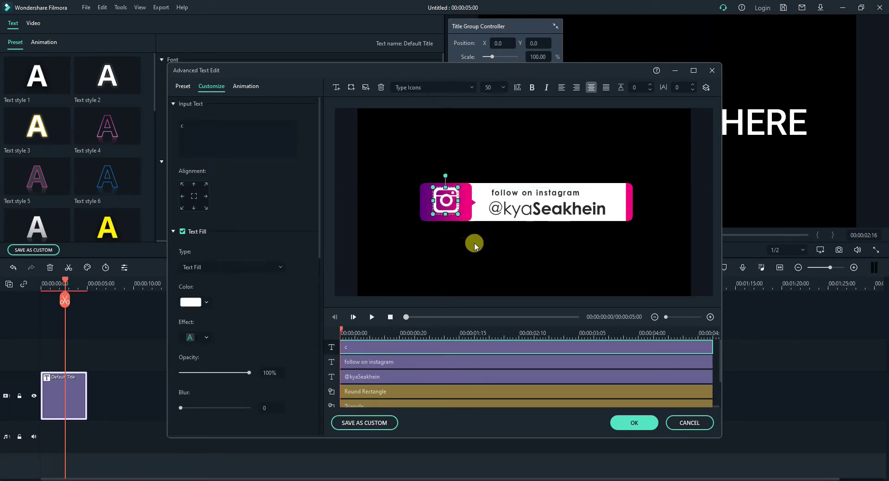
{"action": "key", "text": "Down"}
{"action": "key", "text": "Down"}
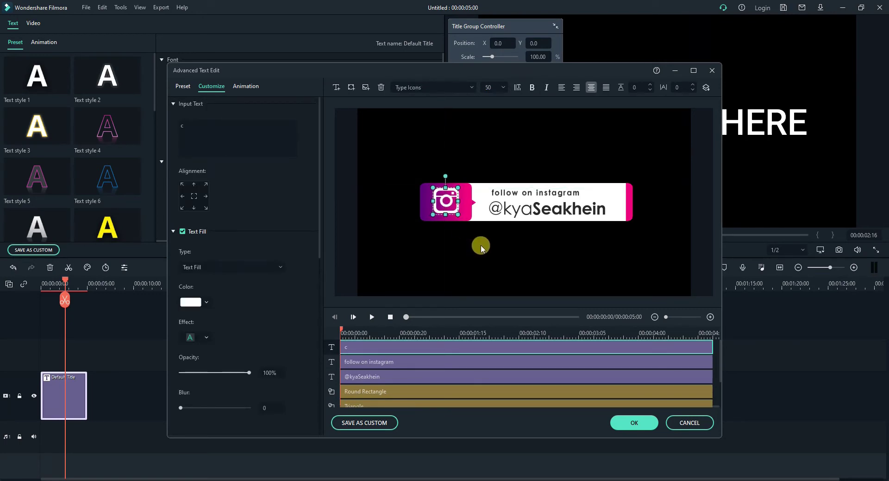
{"action": "key", "text": "Left"}
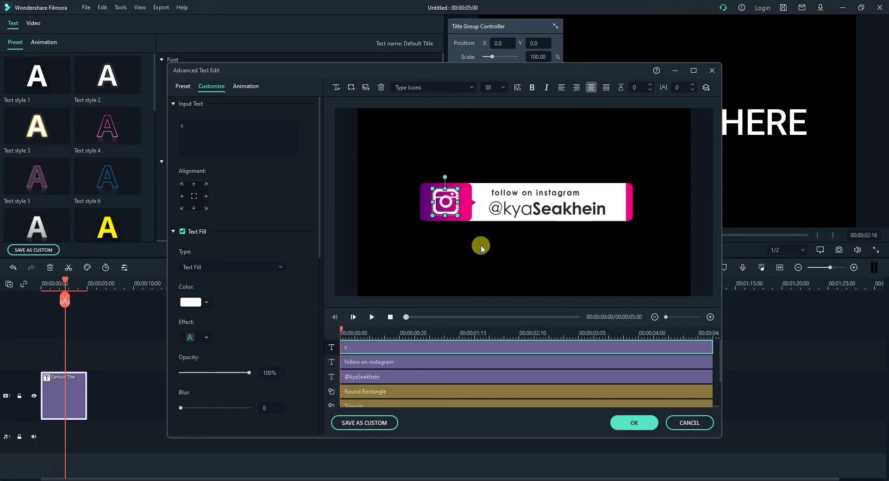
{"action": "key", "text": "Down"}
{"action": "key", "text": "Up"}
{"action": "left_click", "coordinate": [480, 245]}
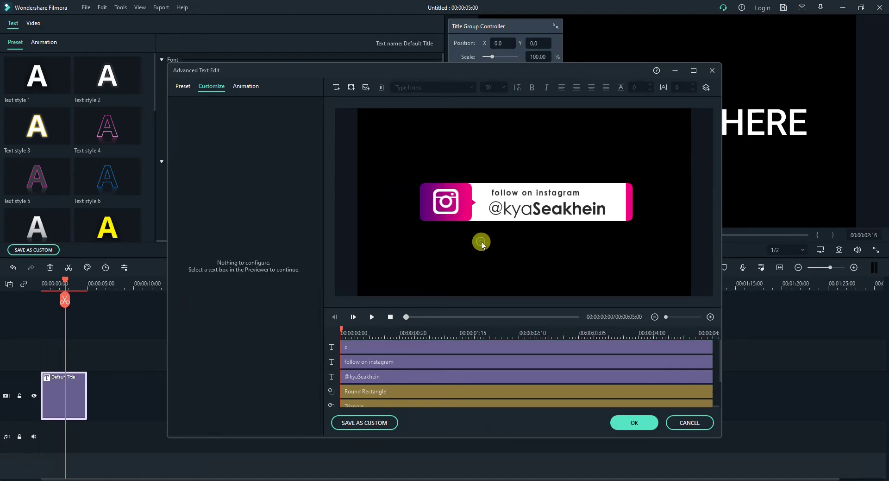
{"action": "left_click", "coordinate": [456, 211]}
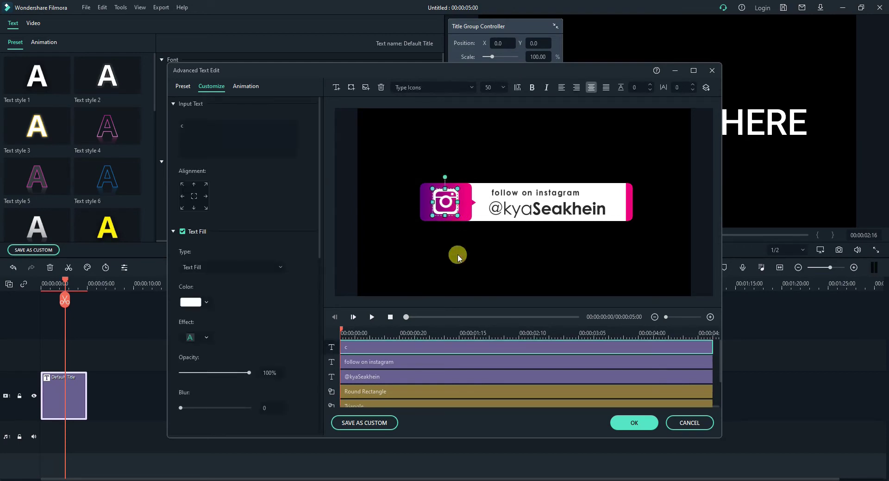
{"action": "left_click", "coordinate": [458, 257]}
{"action": "left_click", "coordinate": [457, 213]}
{"action": "left_click", "coordinate": [469, 244]}
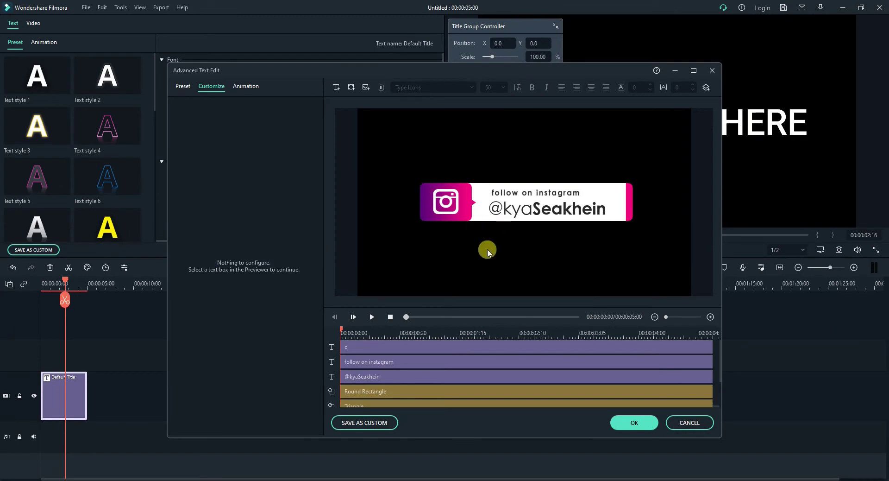
- Apply the Twrl animation to the Instagram icon layer "c"
{"action": "left_click", "coordinate": [364, 349]}
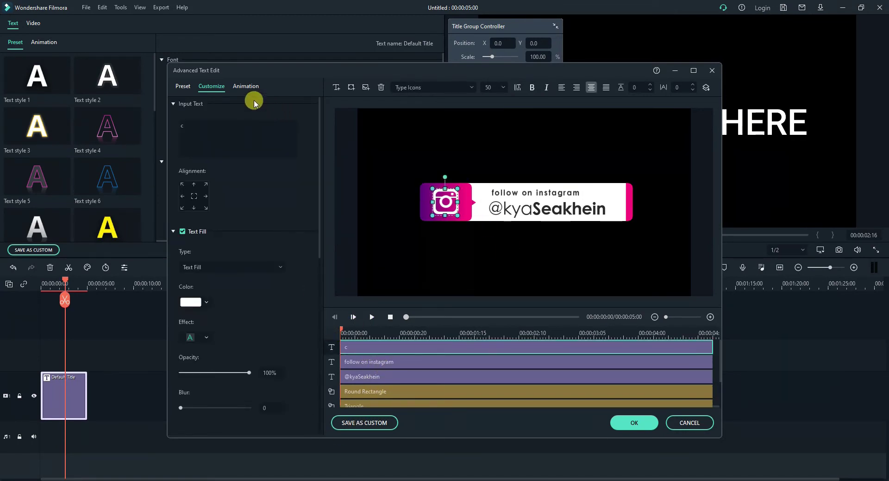
{"action": "left_click", "coordinate": [247, 87]}
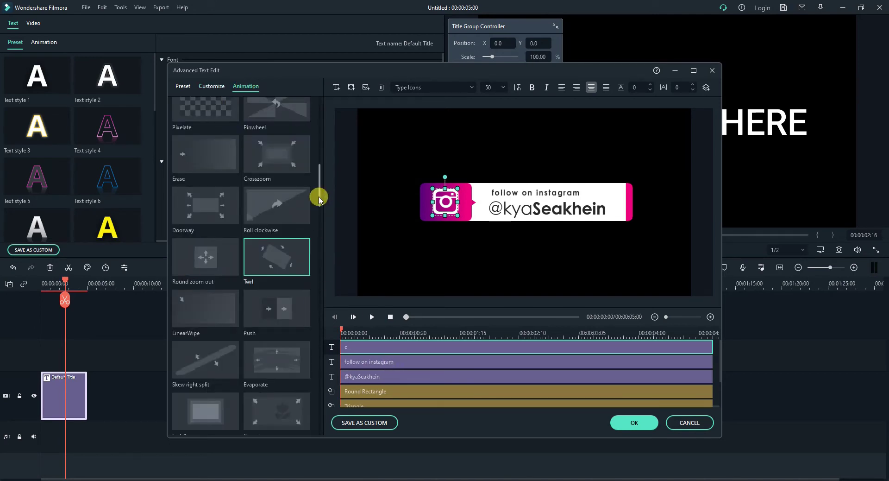
{"action": "mouse_move", "coordinate": [319, 198]}
{"action": "left_mouse_down"}
{"action": "mouse_move", "coordinate": [317, 124]}
{"action": "mouse_move", "coordinate": [323, 201]}
{"action": "left_mouse_up"}
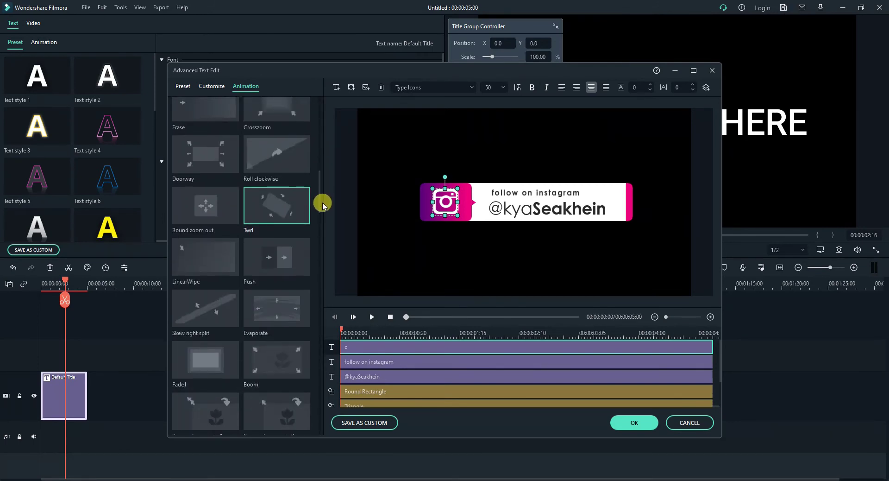
{"action": "double_click", "coordinate": [283, 210]}
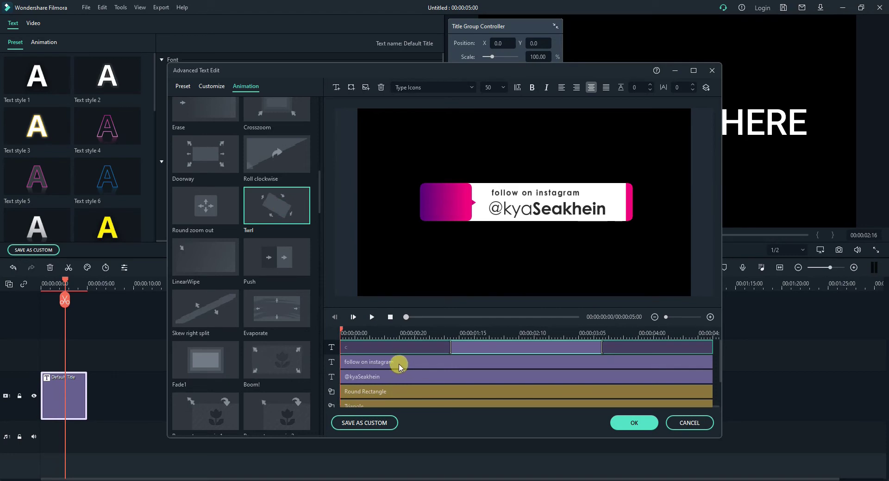
- Apply the Twrl animation to the Triangle layer
{"action": "scroll", "coordinate": [436, 384], "scroll_direction": "down", "scroll_amount": 1}
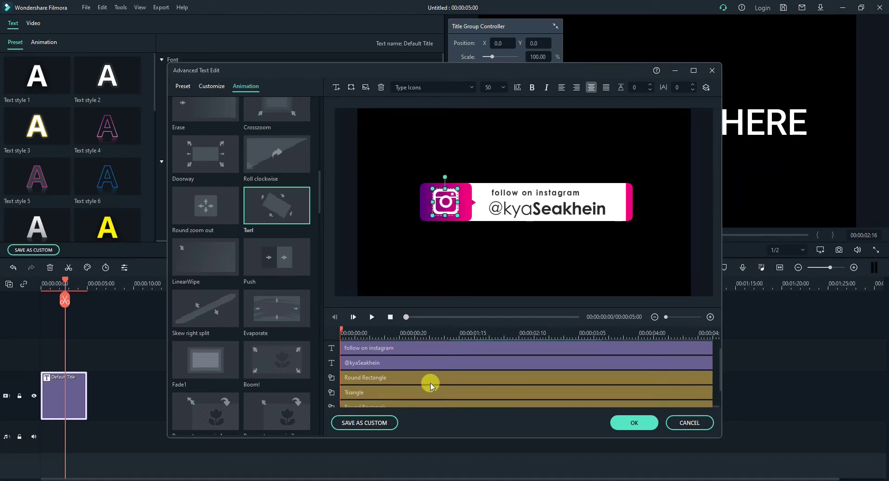
{"action": "left_click", "coordinate": [392, 393]}
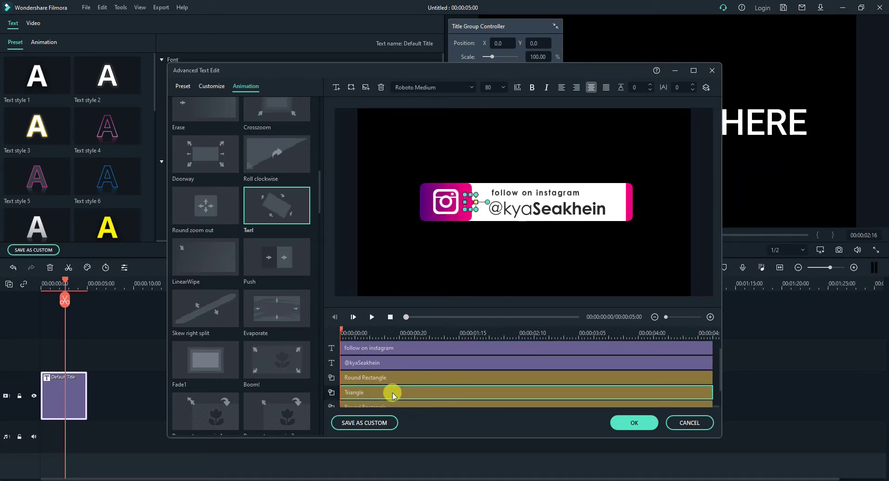
{"action": "left_click", "coordinate": [290, 212]}
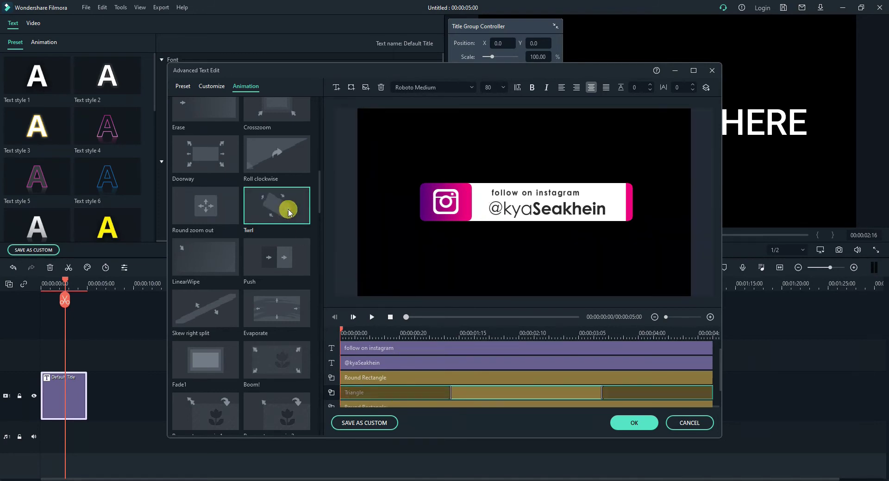
- Apply the Twrl animation to the gradient Round Rectangle layer behind the Instagram icon
{"action": "left_click", "coordinate": [423, 378]}
{"action": "left_click", "coordinate": [403, 376]}
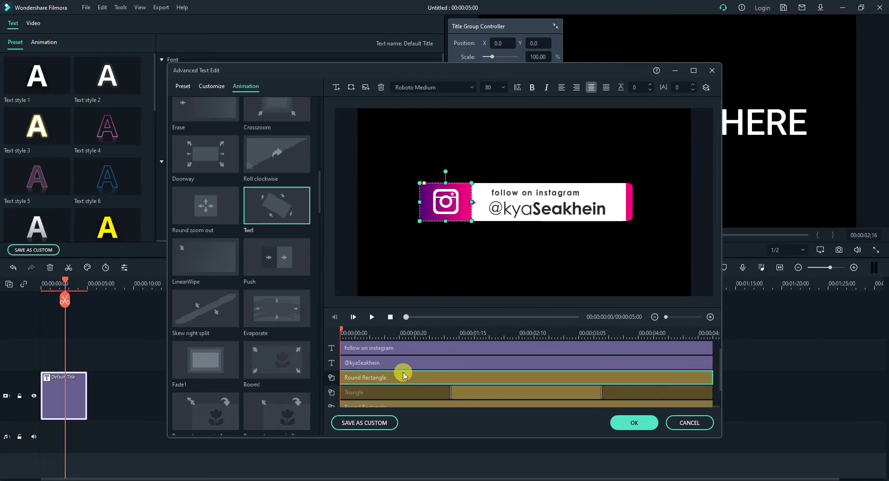
{"action": "left_click", "coordinate": [279, 202]}
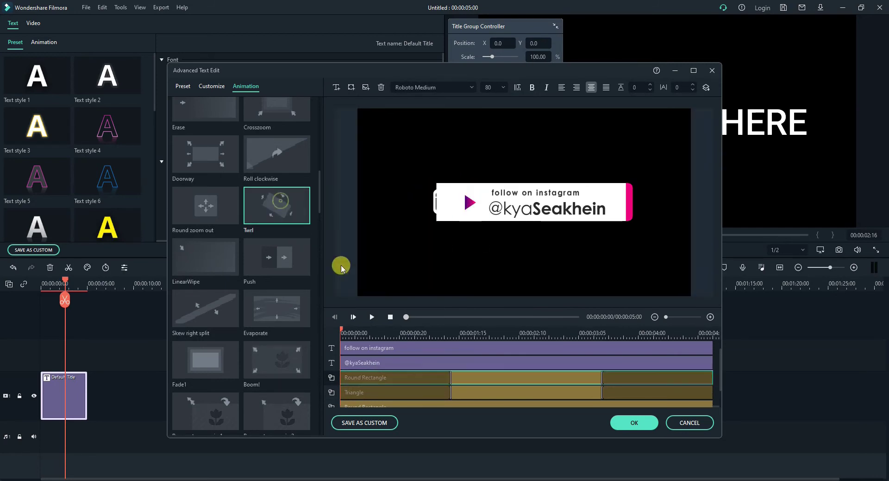
- Apply the Left Dir Insert animation to the "follow on instagram" and handle text layers
{"action": "left_click", "coordinate": [418, 353]}
{"action": "scroll", "coordinate": [425, 363], "scroll_direction": "up", "scroll_amount": 1}
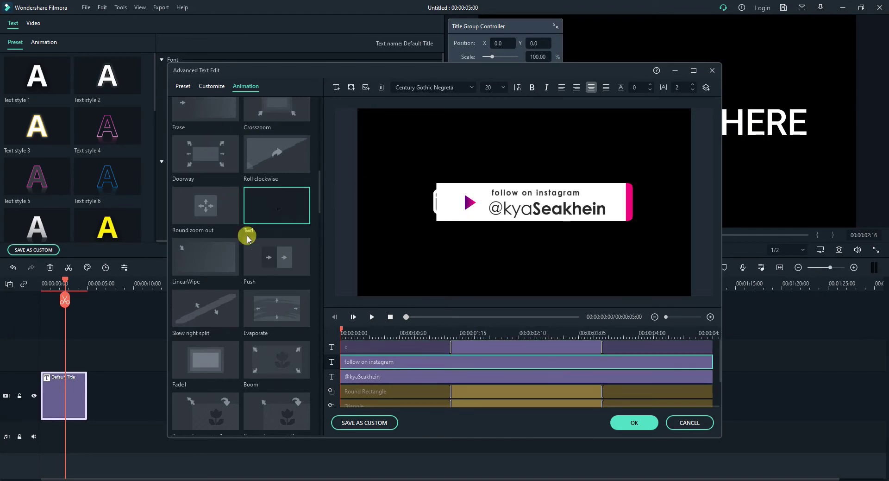
{"action": "scroll", "coordinate": [246, 237], "scroll_direction": "up", "scroll_amount": 5}
{"action": "scroll", "coordinate": [231, 256], "scroll_direction": "up", "scroll_amount": 2}
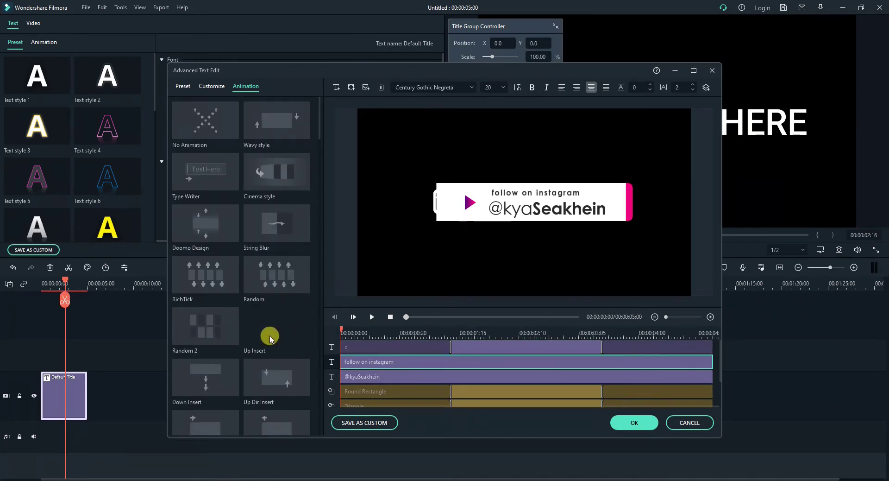
{"action": "scroll", "coordinate": [283, 335], "scroll_direction": "down", "scroll_amount": 3}
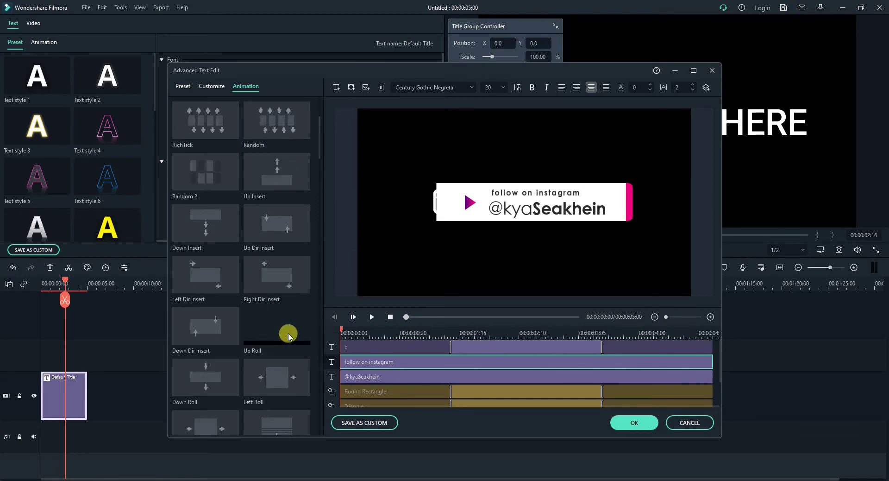
{"action": "double_click", "coordinate": [201, 282]}
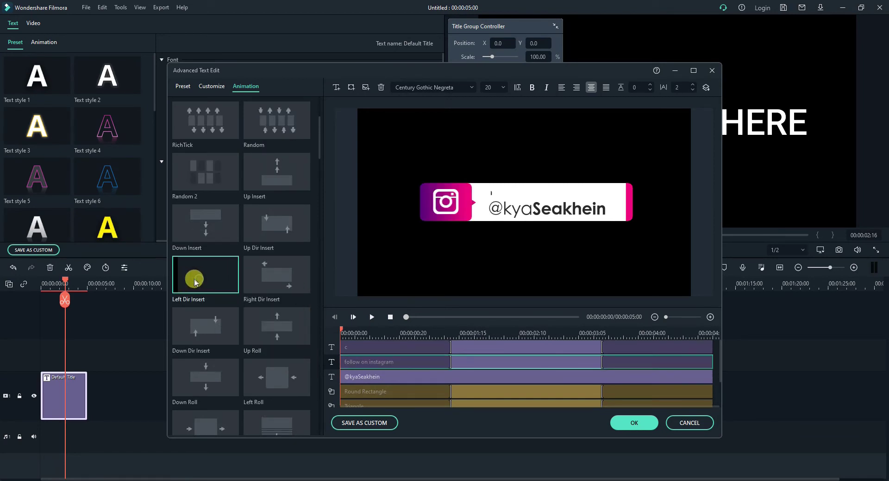
{"action": "left_click", "coordinate": [407, 376]}
{"action": "double_click", "coordinate": [192, 281]}
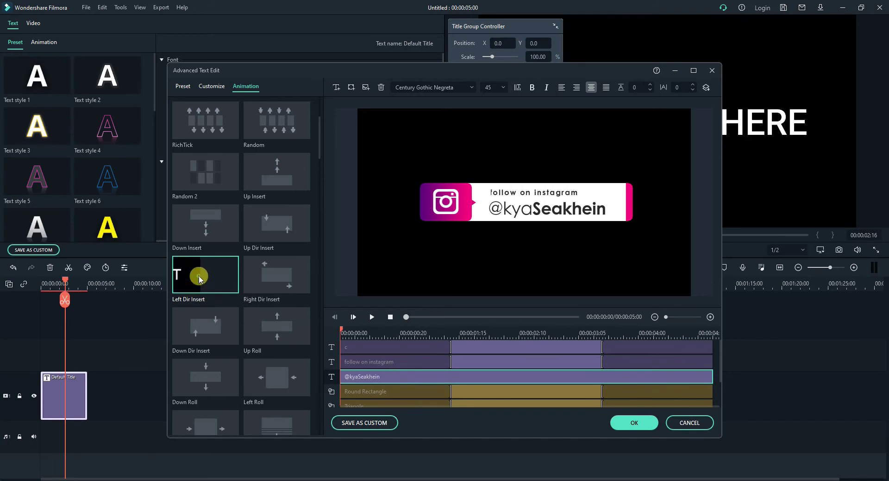
- Apply the Left Dir Insert animation to the white Round Rectangle layer and the wide gradient Round Rectangle layer beneath it
{"action": "scroll", "coordinate": [421, 373], "scroll_direction": "down", "scroll_amount": 1}
{"action": "left_click", "coordinate": [428, 402]}
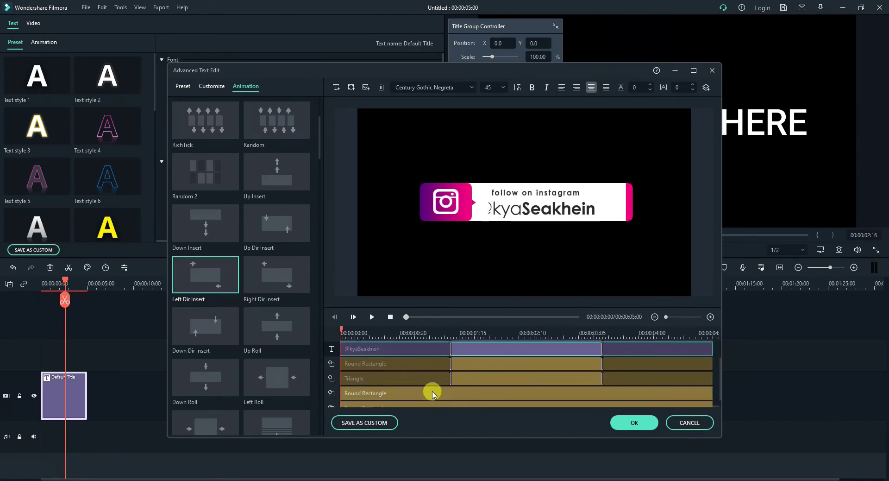
{"action": "scroll", "coordinate": [423, 389], "scroll_direction": "down", "scroll_amount": 1}
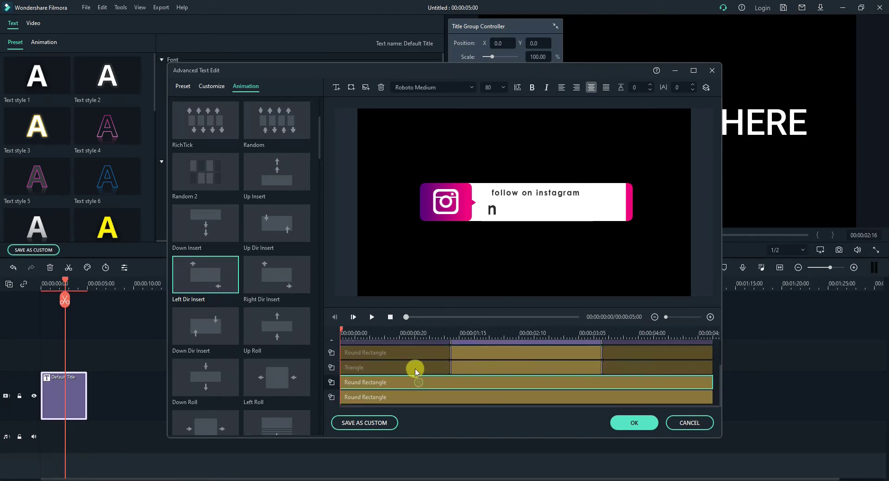
{"action": "double_click", "coordinate": [206, 277]}
{"action": "left_click", "coordinate": [418, 401]}
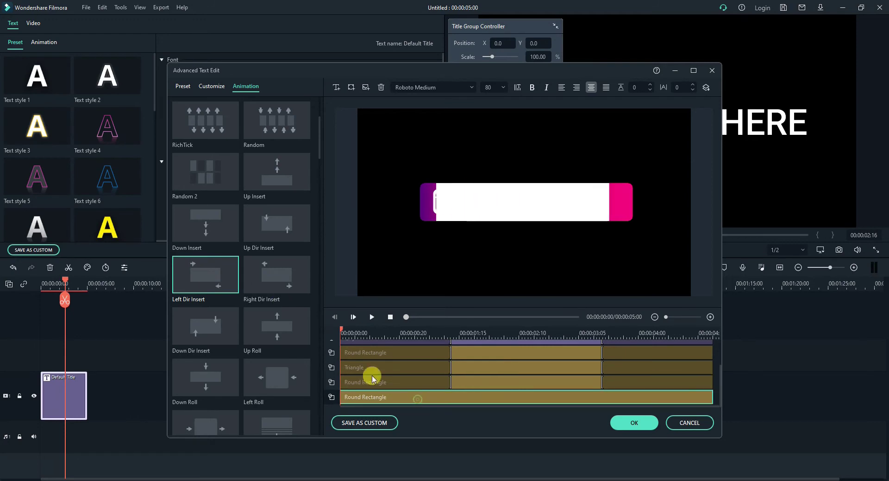
{"action": "double_click", "coordinate": [206, 273]}
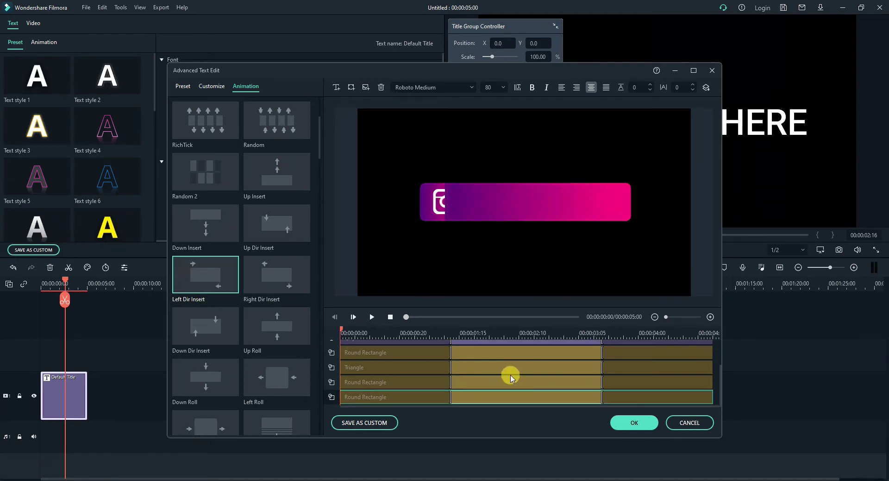
- Shorten the opening animations of icon layer "c" and the Triangle layer to end at 00:00:00:18
{"action": "scroll", "coordinate": [512, 375], "scroll_direction": "up", "scroll_amount": 3}
{"action": "left_click", "coordinate": [448, 351]}
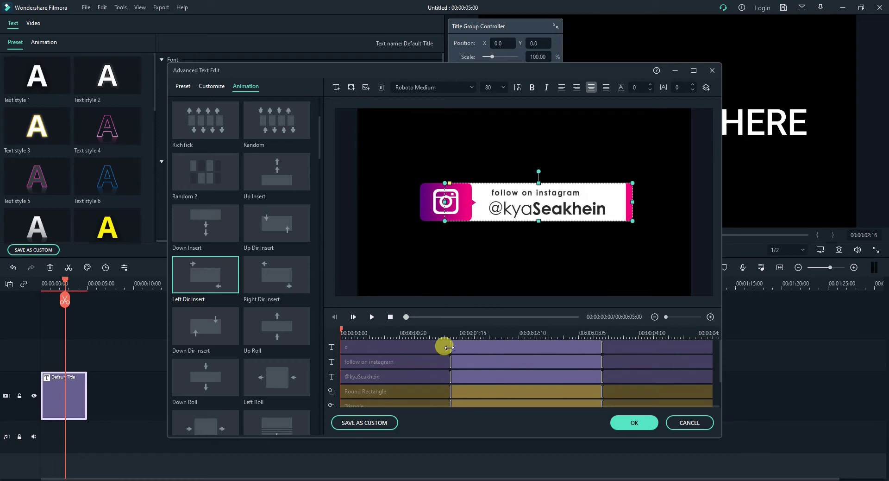
{"action": "left_click", "coordinate": [399, 349]}
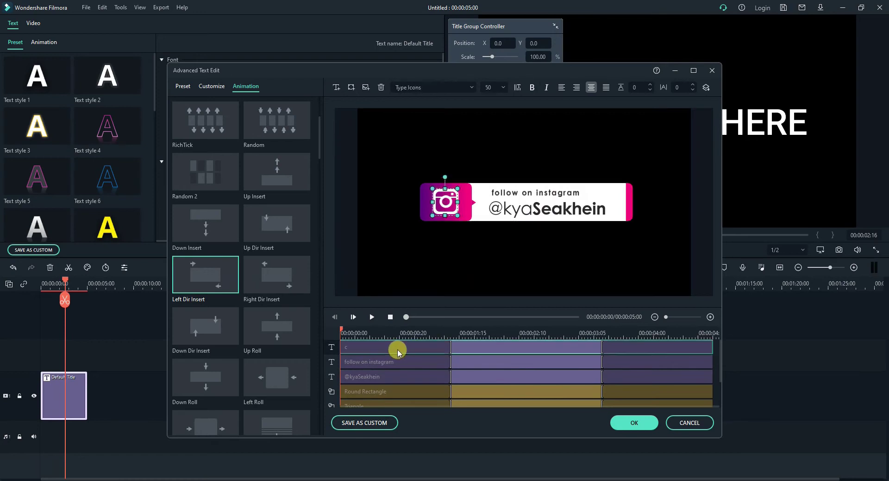
{"action": "left_click_drag", "start_coordinate": [448, 348], "coordinate": [392, 348]}
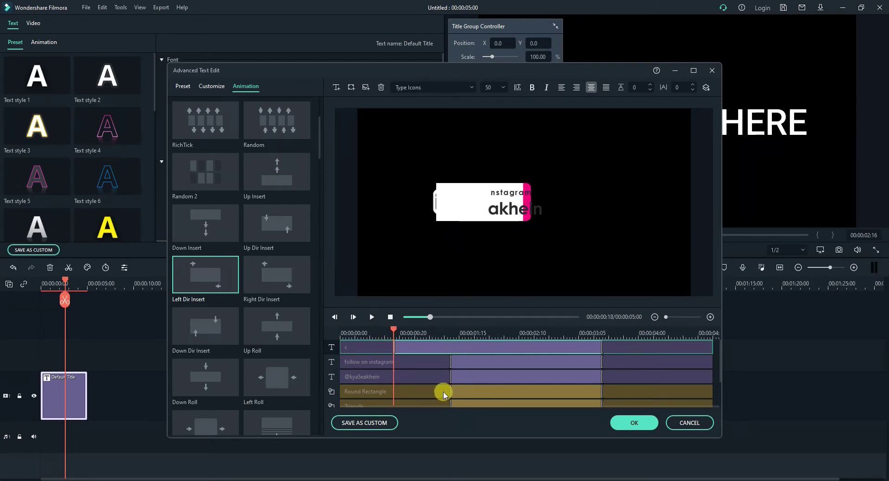
{"action": "scroll", "coordinate": [443, 391], "scroll_direction": "down", "scroll_amount": 1}
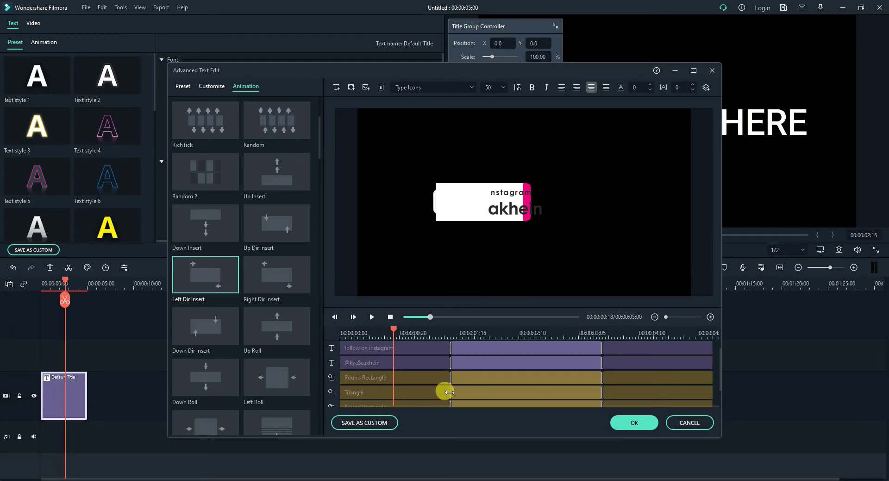
{"action": "left_click_drag", "start_coordinate": [448, 392], "coordinate": [392, 391]}
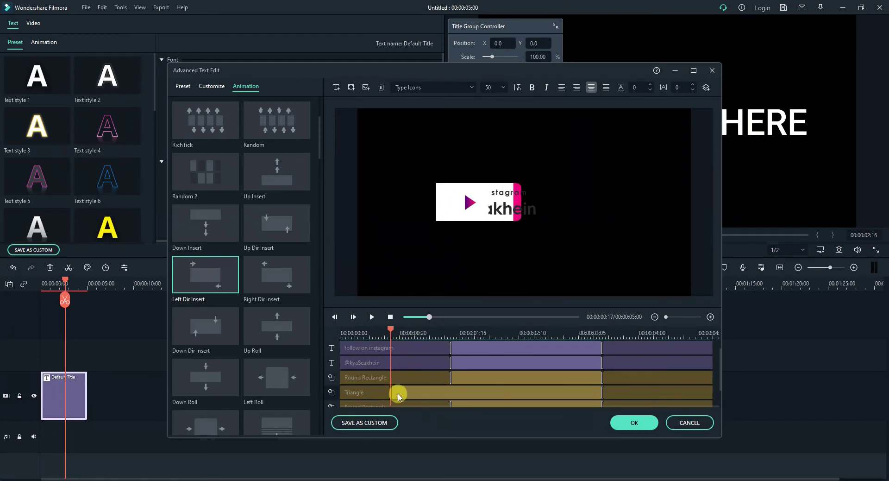
{"action": "scroll", "coordinate": [404, 396], "scroll_direction": "up", "scroll_amount": 1}
{"action": "scroll", "coordinate": [404, 397], "scroll_direction": "down", "scroll_amount": 1}
{"action": "scroll", "coordinate": [407, 395], "scroll_direction": "up", "scroll_amount": 1}
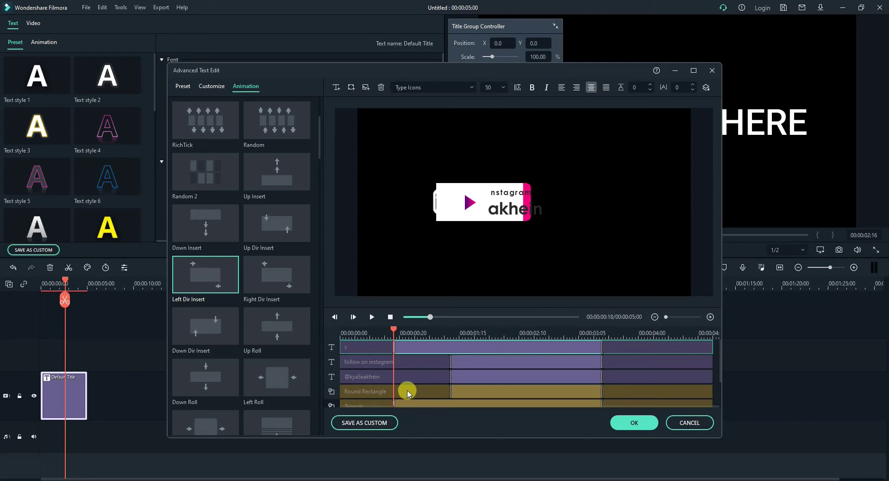
- Shorten the opening animation of the gradient Round Rectangle behind the icon to end at 00:00:00:18
{"action": "scroll", "coordinate": [421, 387], "scroll_direction": "down", "scroll_amount": 3}
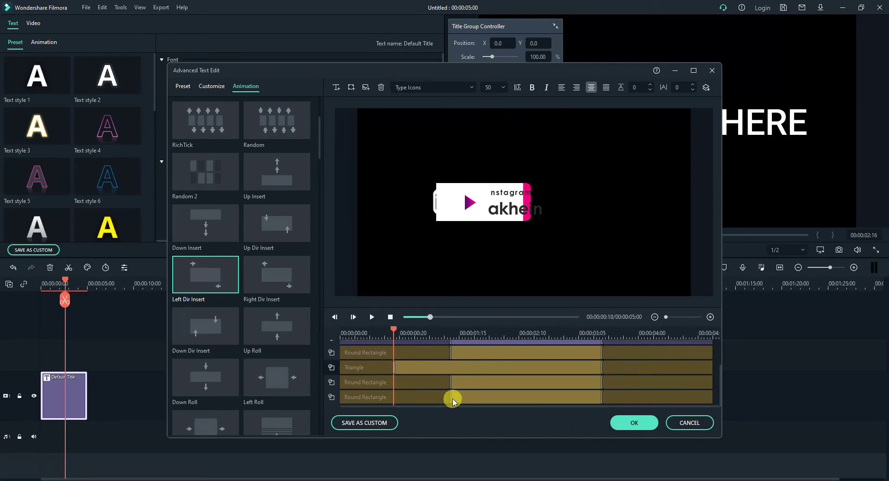
{"action": "left_click", "coordinate": [413, 389]}
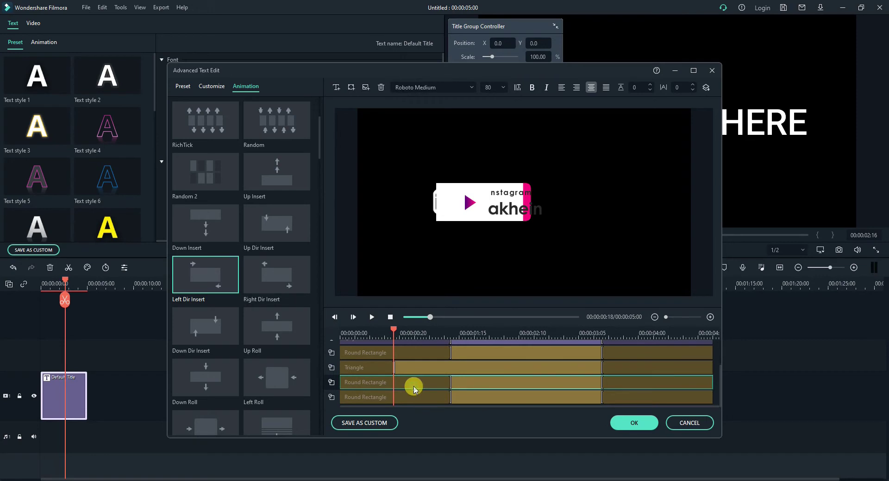
{"action": "left_click", "coordinate": [420, 284]}
{"action": "left_click", "coordinate": [404, 382]}
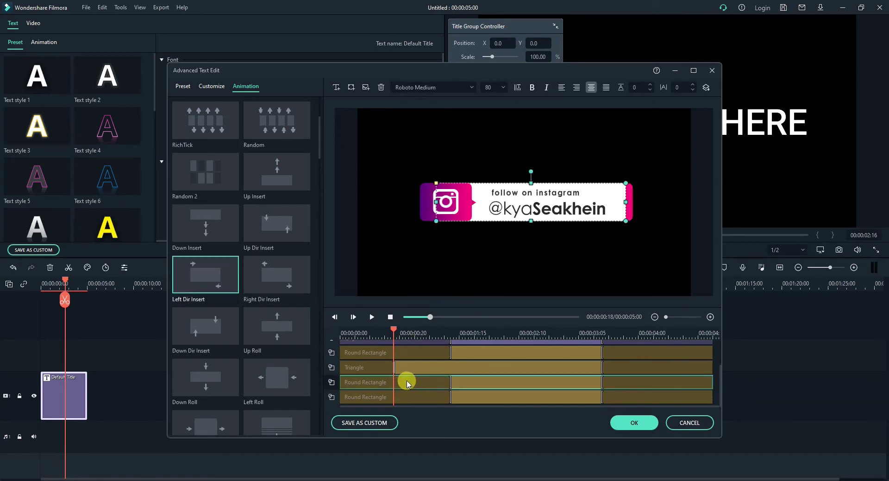
{"action": "left_click", "coordinate": [407, 396]}
{"action": "left_click", "coordinate": [408, 353]}
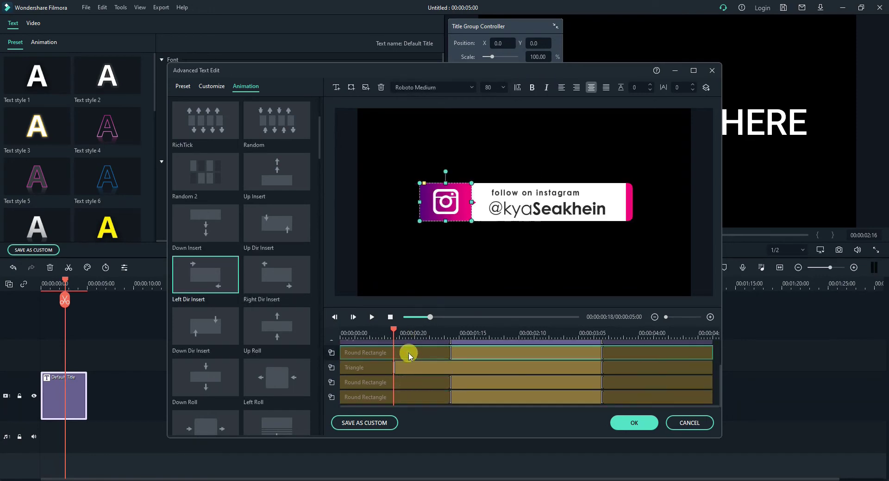
{"action": "scroll", "coordinate": [444, 384], "scroll_direction": "up", "scroll_amount": 1}
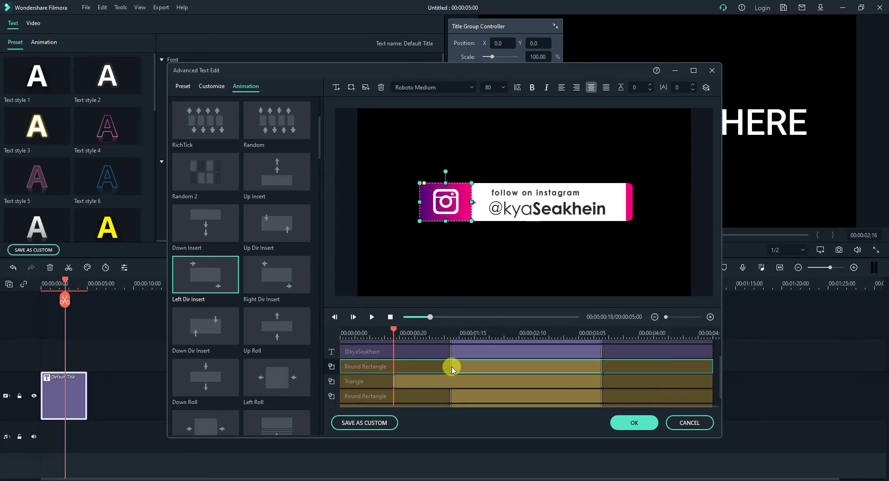
{"action": "left_click_drag", "start_coordinate": [448, 366], "coordinate": [393, 366]}
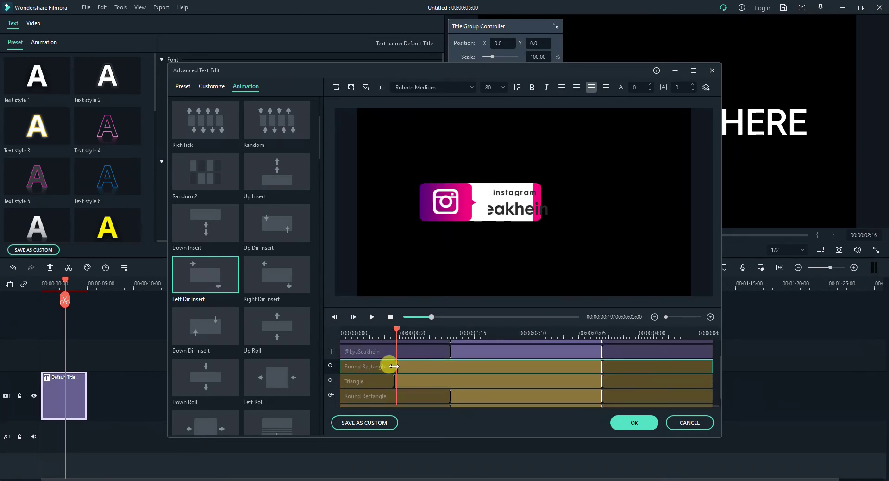
- Trim the starts of the "follow on instagram" and handle text layers to 00:00:00:18
{"action": "scroll", "coordinate": [401, 373], "scroll_direction": "up", "scroll_amount": 2}
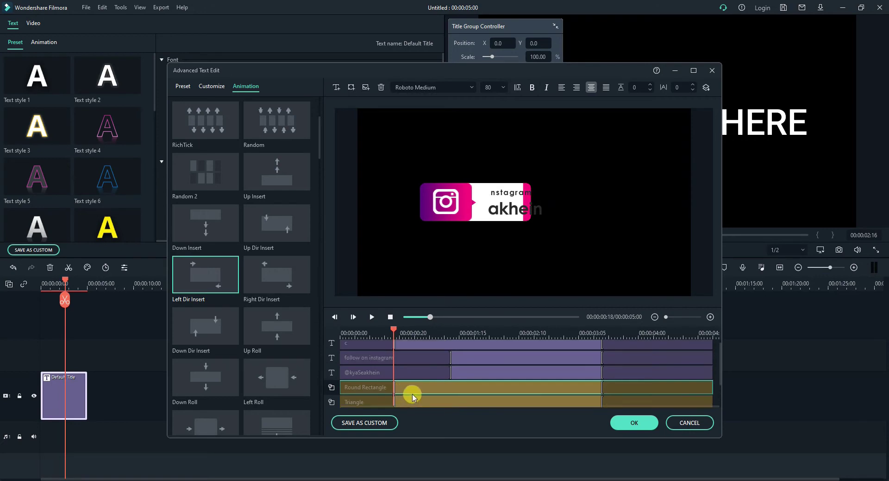
{"action": "left_click", "coordinate": [402, 377]}
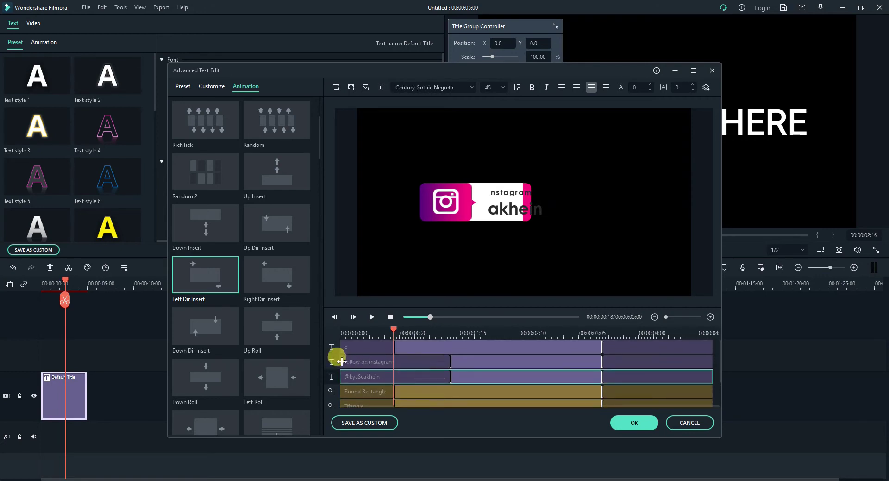
{"action": "left_click", "coordinate": [347, 366]}
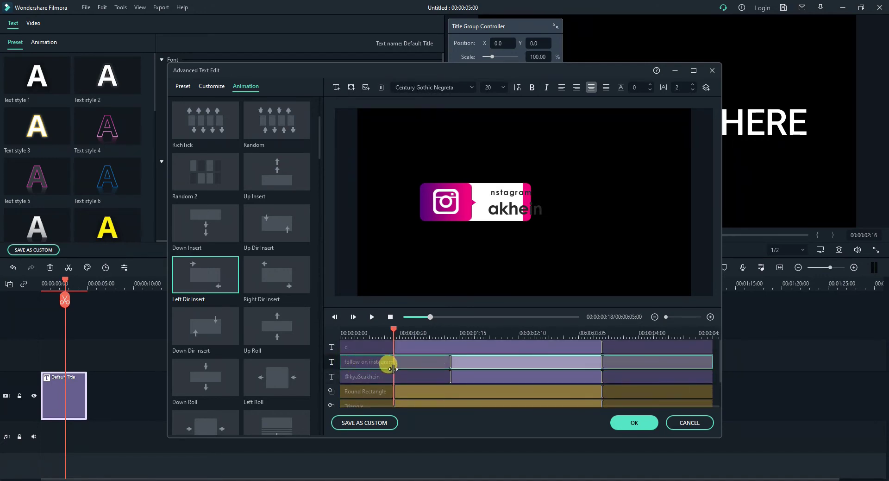
{"action": "left_click_drag", "start_coordinate": [393, 369], "coordinate": [394, 369]}
{"action": "left_click", "coordinate": [366, 377]}
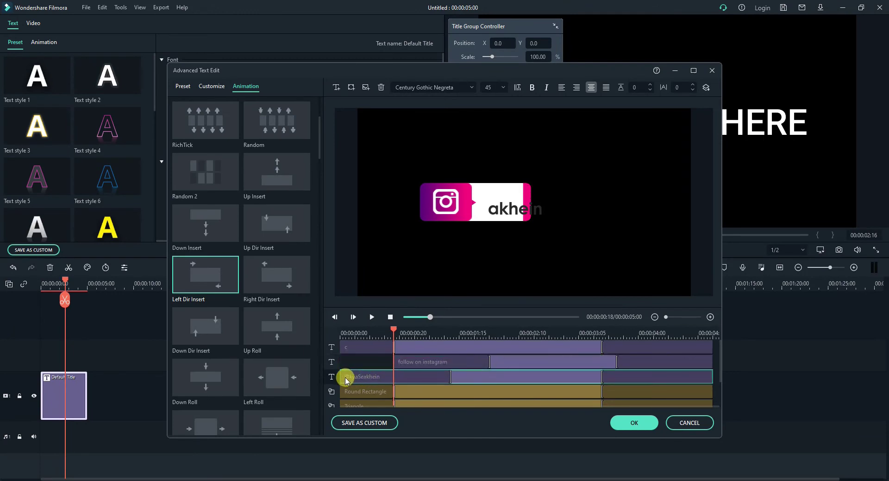
{"action": "left_click_drag", "start_coordinate": [341, 376], "coordinate": [394, 378]}
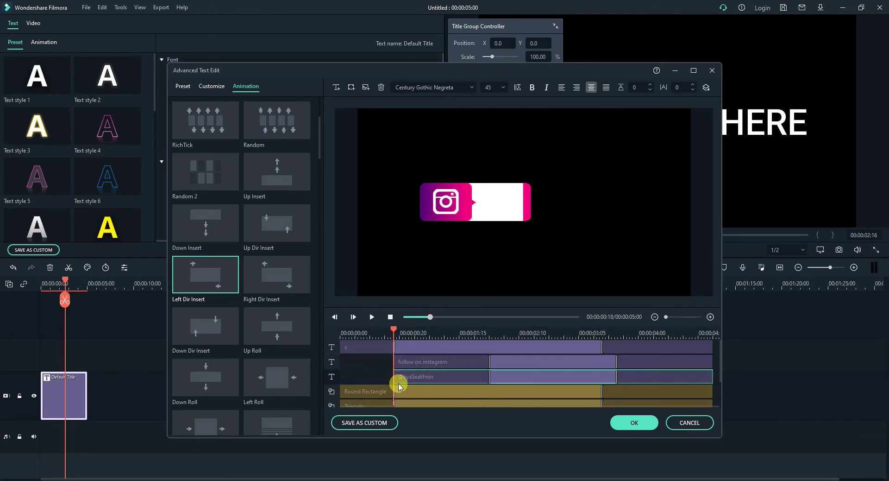
- Trim the starts of the white Round Rectangle and the wide gradient Round Rectangle layers to 00:00:00:18
{"action": "scroll", "coordinate": [401, 386], "scroll_direction": "down", "scroll_amount": 3}
{"action": "left_click", "coordinate": [348, 382]}
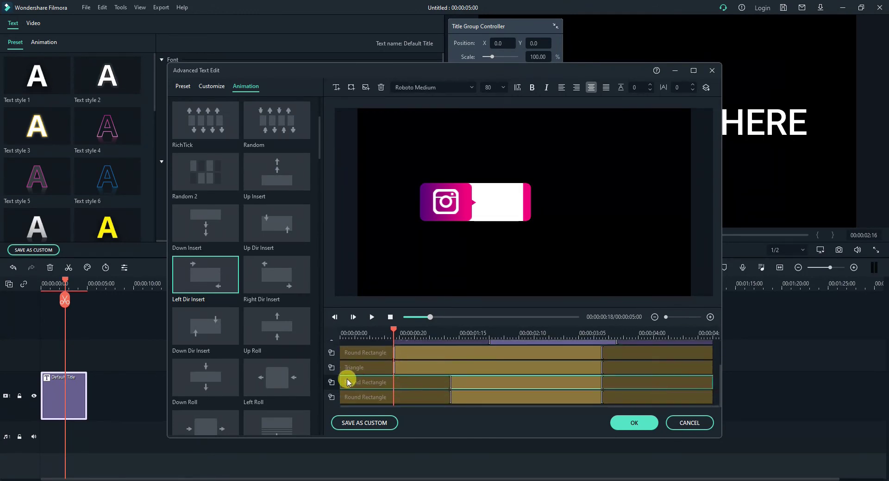
{"action": "left_click_drag", "start_coordinate": [341, 382], "coordinate": [394, 386]}
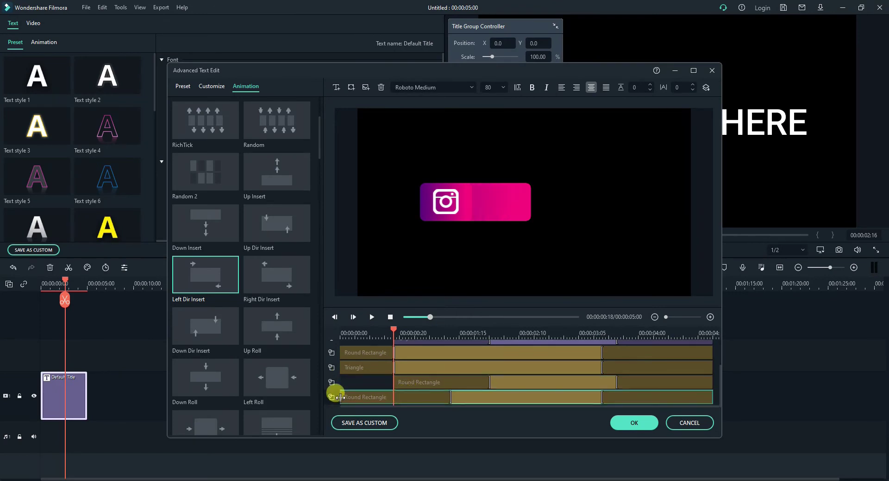
{"action": "left_click_drag", "start_coordinate": [341, 397], "coordinate": [395, 397]}
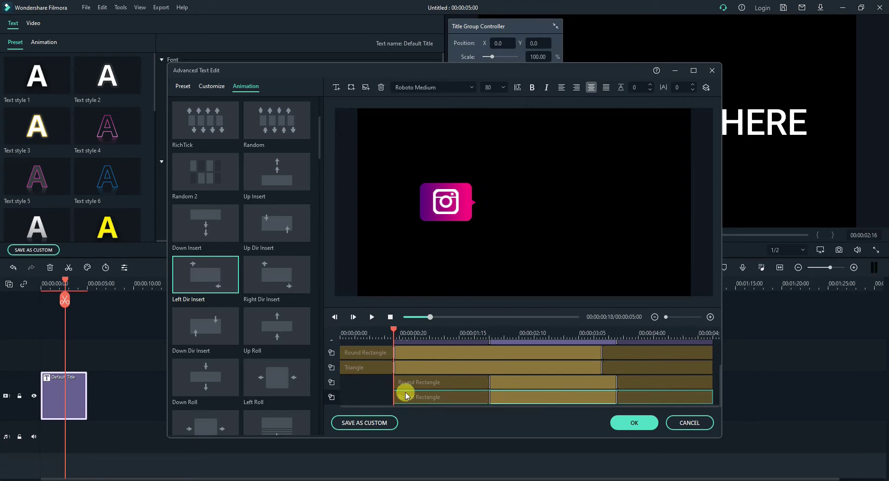
- Shorten both text layers' opening animations to end around 00:00:01:10 and start these layers slightly after the two lower Round Rectangle layers
{"action": "scroll", "coordinate": [406, 395], "scroll_direction": "up", "scroll_amount": 3}
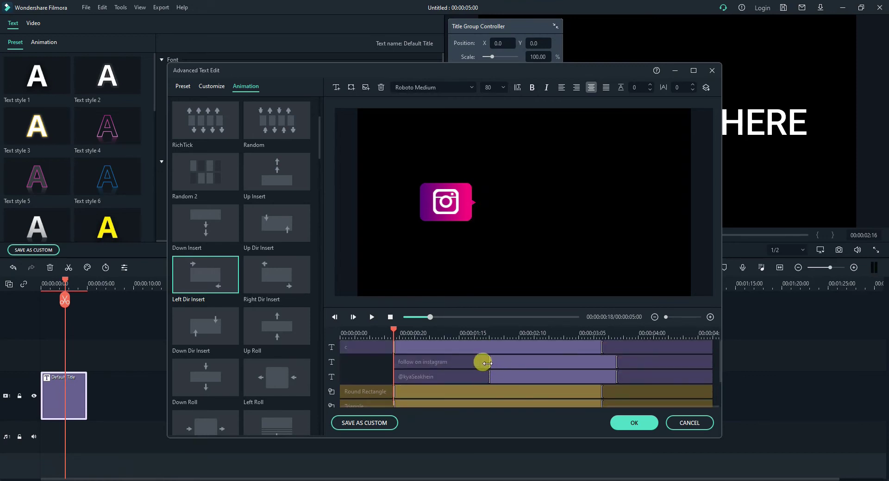
{"action": "left_click_drag", "start_coordinate": [487, 363], "coordinate": [440, 364]}
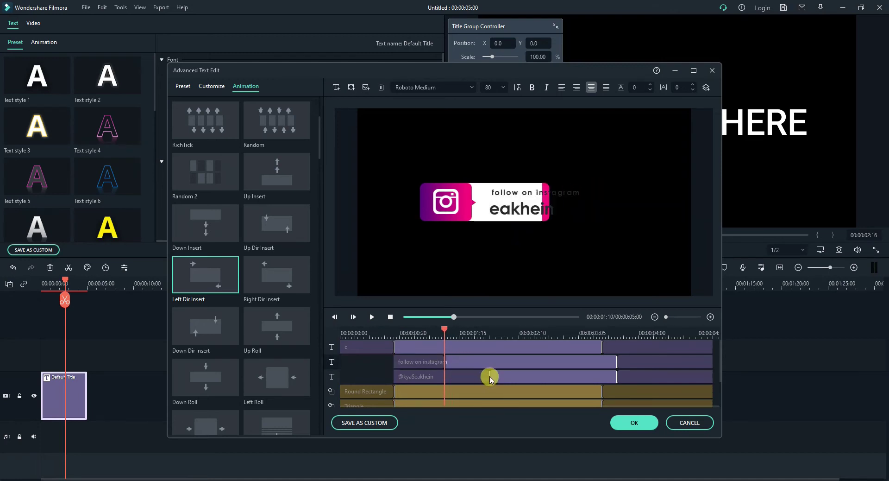
{"action": "left_click_drag", "start_coordinate": [487, 376], "coordinate": [403, 376]}
{"action": "left_click", "coordinate": [395, 362]}
{"action": "left_click", "coordinate": [394, 377]}
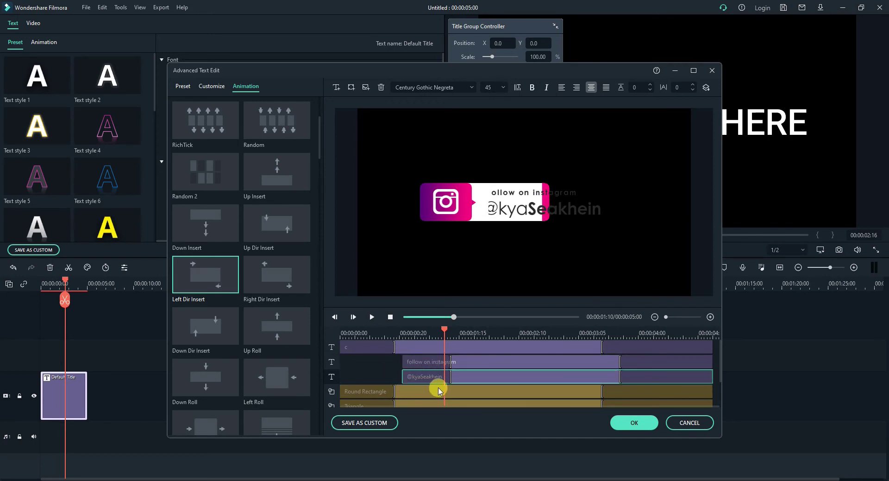
- Shorten the opening animations of the white and wide gradient Round Rectangle layers to end at 00:00:01:12
{"action": "scroll", "coordinate": [439, 390], "scroll_direction": "down", "scroll_amount": 3}
{"action": "left_click", "coordinate": [466, 382]}
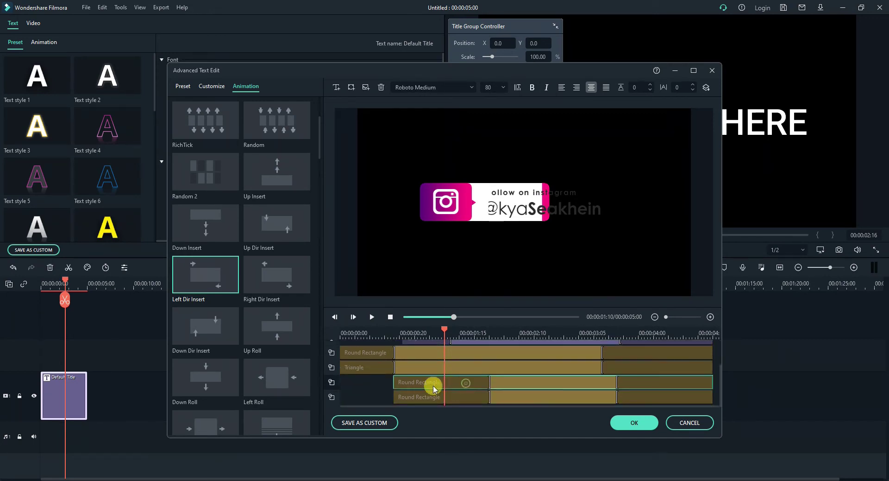
{"action": "left_click", "coordinate": [471, 395]}
{"action": "left_click", "coordinate": [501, 383]}
{"action": "left_click", "coordinate": [462, 398]}
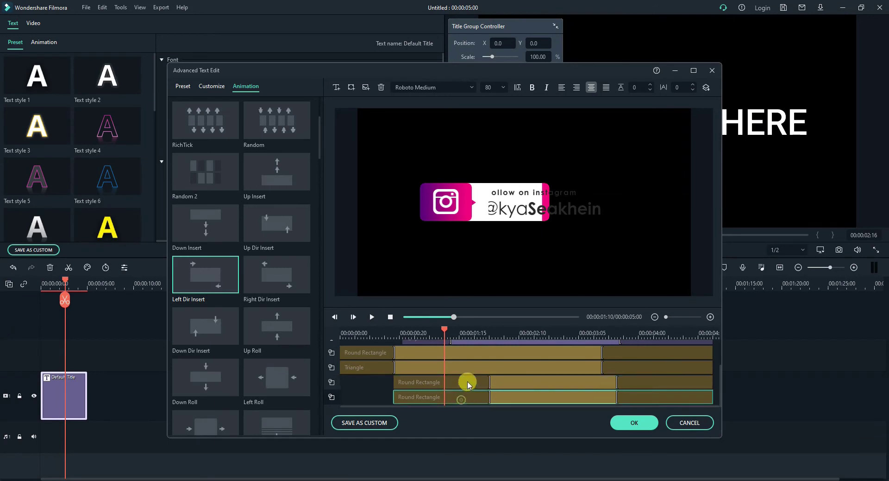
{"action": "left_click", "coordinate": [468, 384]}
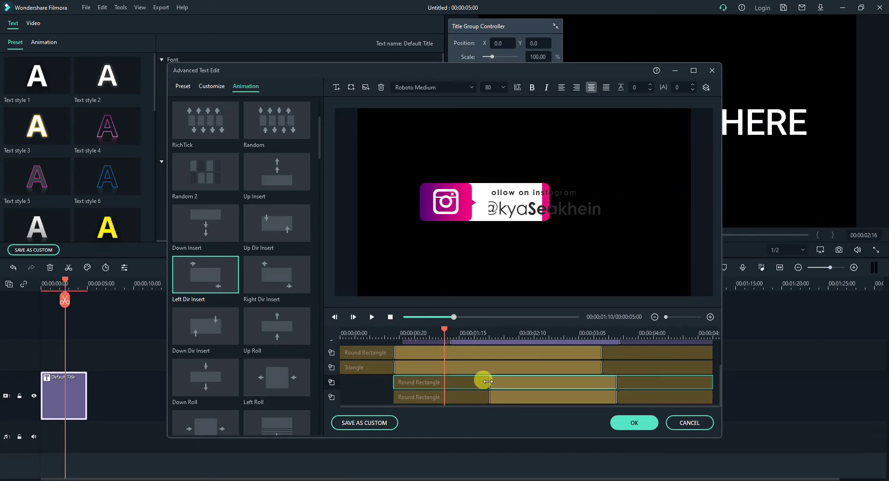
{"action": "left_click_drag", "start_coordinate": [488, 382], "coordinate": [441, 381]}
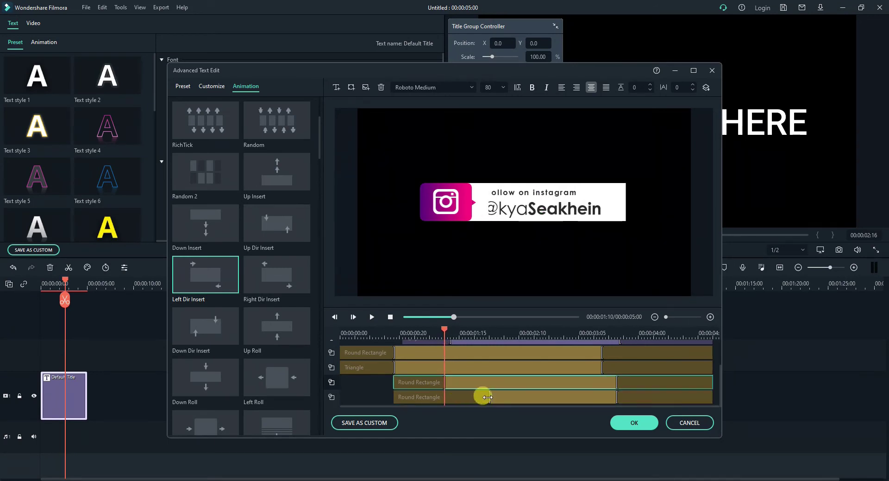
{"action": "left_click_drag", "start_coordinate": [488, 396], "coordinate": [440, 395]}
{"action": "scroll", "coordinate": [461, 398], "scroll_direction": "up", "scroll_amount": 1}
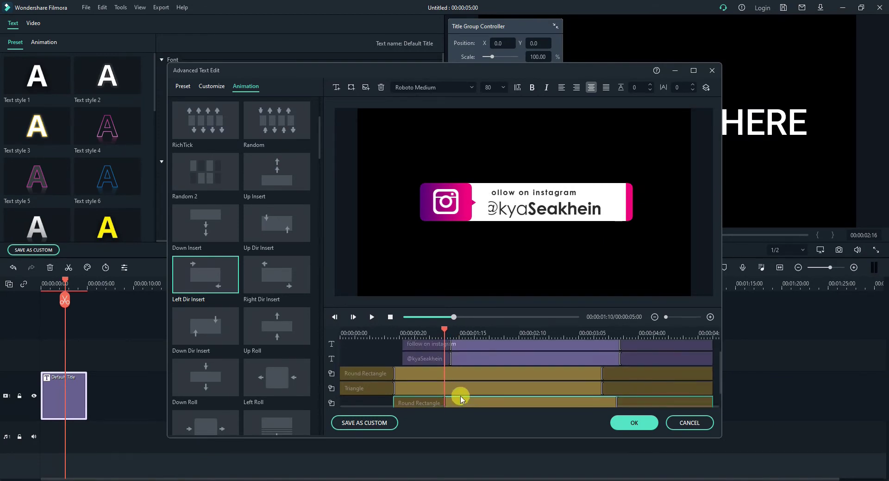
{"action": "scroll", "coordinate": [449, 392], "scroll_direction": "down", "scroll_amount": 1}
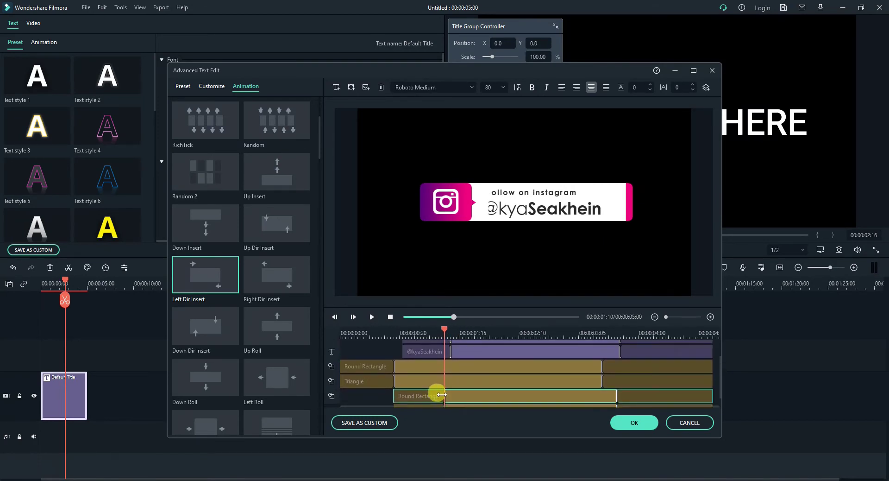
{"action": "left_click_drag", "start_coordinate": [443, 394], "coordinate": [451, 395]}
{"action": "scroll", "coordinate": [454, 398], "scroll_direction": "down", "scroll_amount": 1}
{"action": "scroll", "coordinate": [459, 396], "scroll_direction": "up", "scroll_amount": 3}
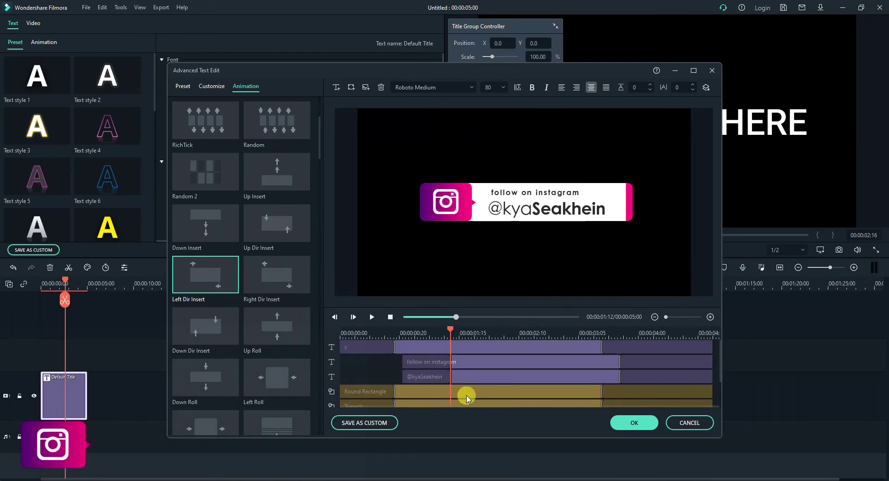
- Trim the starts of the "follow on instagram" and handle text layers to 00:00:01:00
{"action": "left_click_drag", "start_coordinate": [450, 333], "coordinate": [417, 353]}
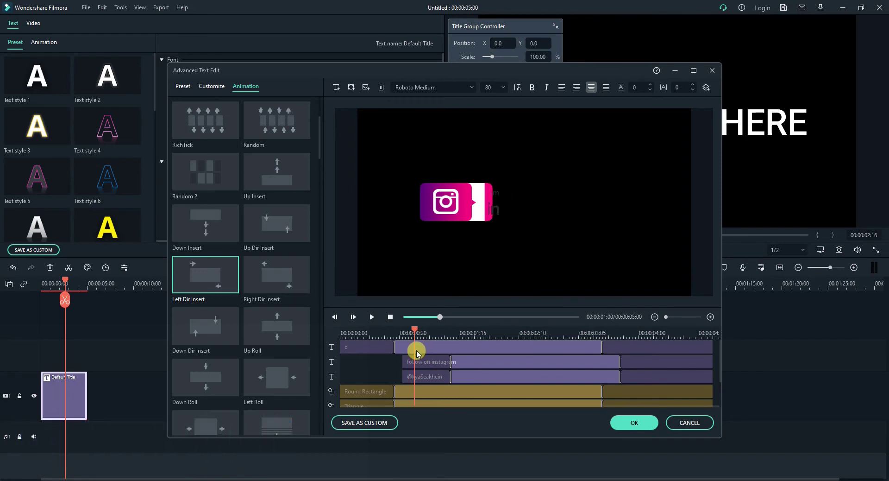
{"action": "scroll", "coordinate": [454, 382], "scroll_direction": "down", "scroll_amount": 2}
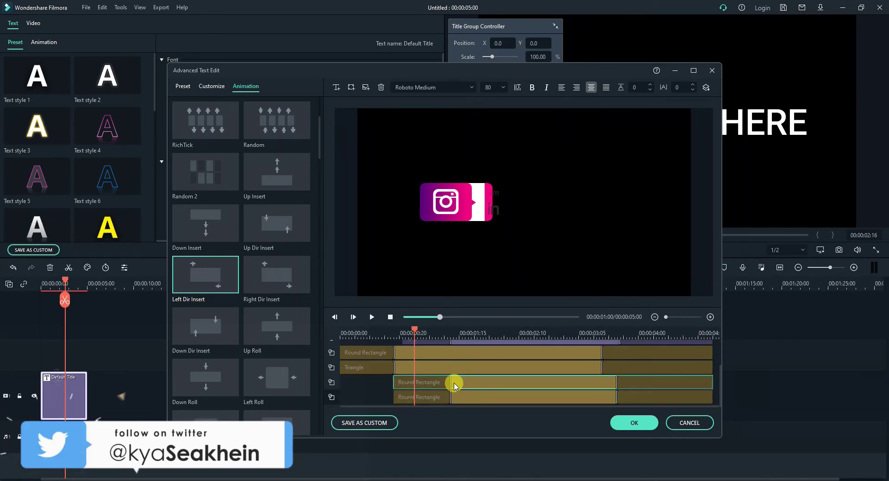
{"action": "scroll", "coordinate": [454, 386], "scroll_direction": "up", "scroll_amount": 2}
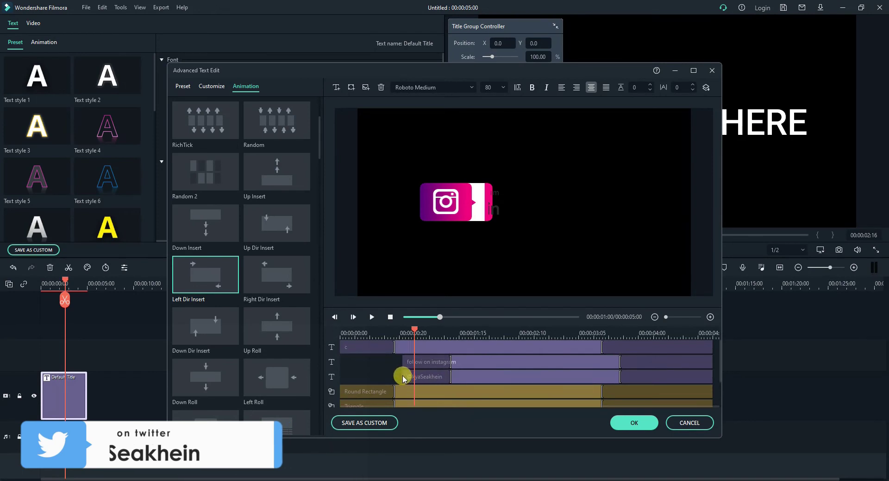
{"action": "left_click", "coordinate": [406, 380]}
{"action": "mouse_move", "coordinate": [403, 376]}
{"action": "left_mouse_down"}
{"action": "mouse_move", "coordinate": [416, 376]}
{"action": "mouse_move", "coordinate": [415, 366]}
{"action": "left_mouse_up"}
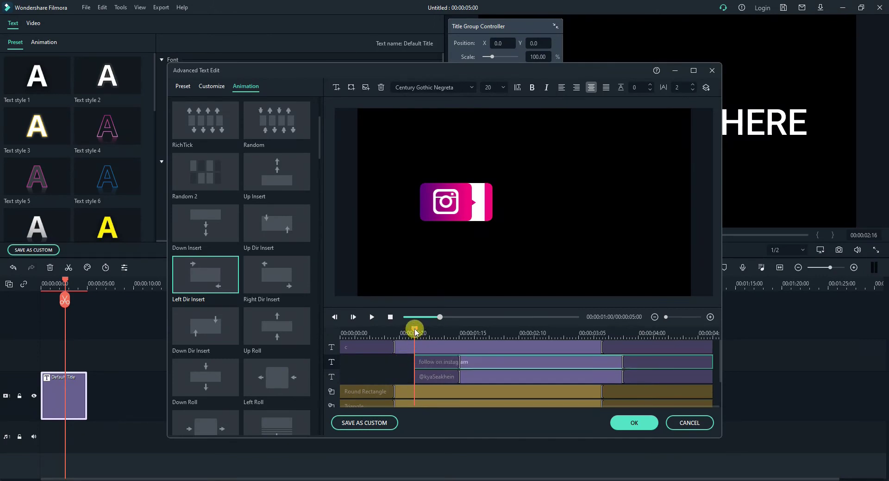
- Delay the closing animations of the icon layer, the Round Rectangle behind it and the Triangle to start at about 00:00:04:08
{"action": "left_click_drag", "start_coordinate": [415, 332], "coordinate": [577, 348]}
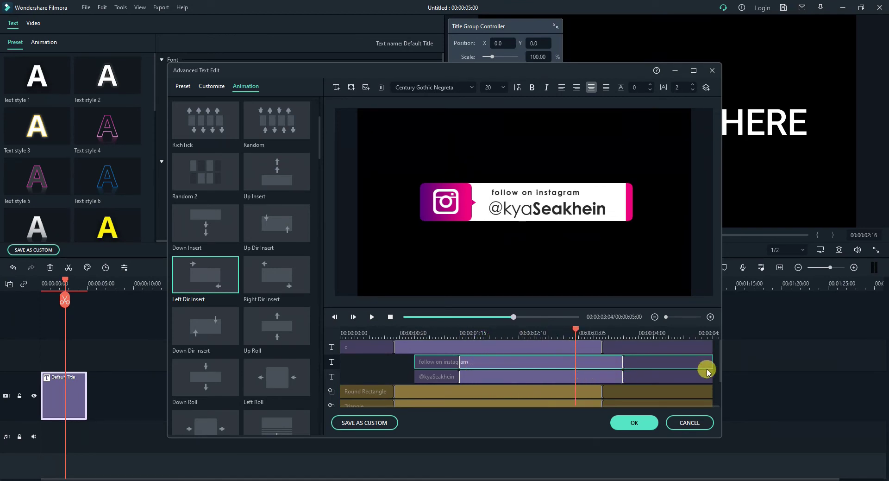
{"action": "left_click_drag", "start_coordinate": [602, 345], "coordinate": [664, 348]}
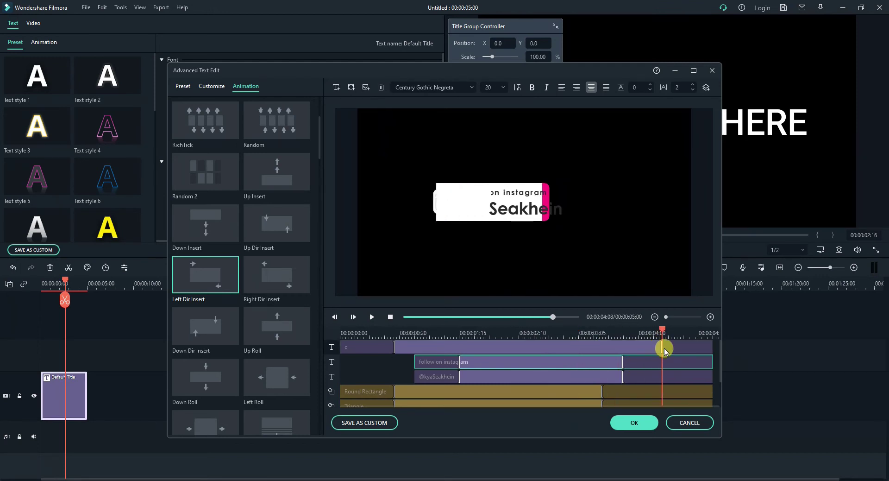
{"action": "scroll", "coordinate": [647, 387], "scroll_direction": "down", "scroll_amount": 1}
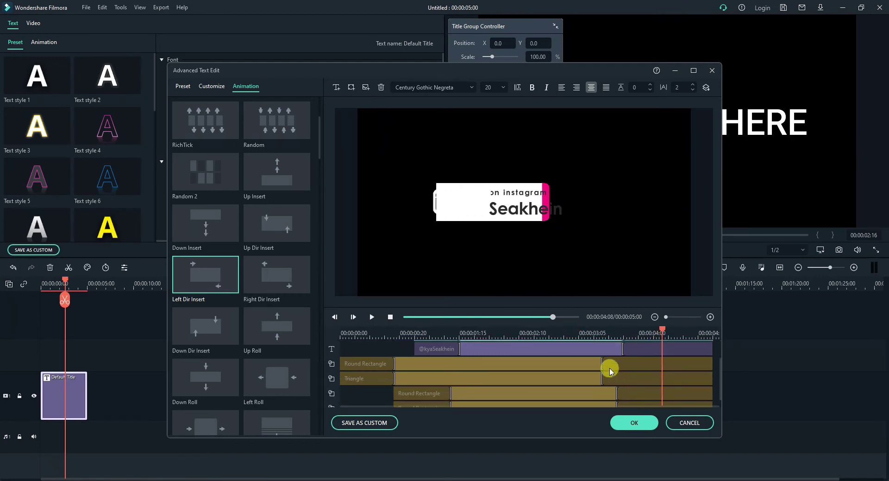
{"action": "left_click", "coordinate": [603, 365]}
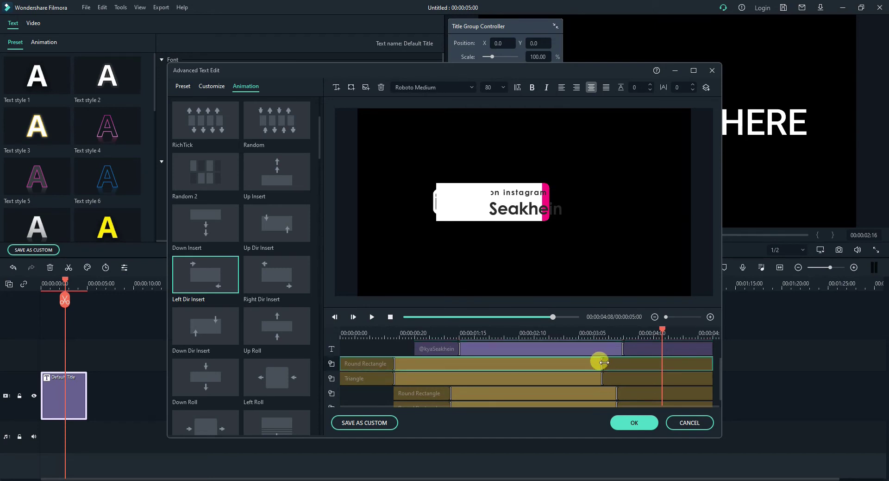
{"action": "left_click_drag", "start_coordinate": [603, 362], "coordinate": [666, 367]}
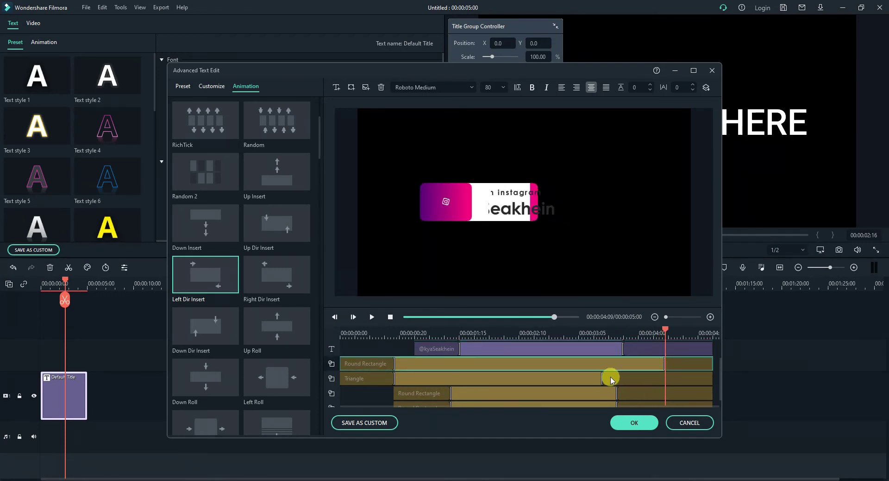
{"action": "mouse_move", "coordinate": [603, 377]}
{"action": "left_mouse_down"}
{"action": "mouse_move", "coordinate": [659, 377]}
{"action": "mouse_move", "coordinate": [660, 385]}
{"action": "left_mouse_up"}
{"action": "scroll", "coordinate": [657, 383], "scroll_direction": "up", "scroll_amount": 1}
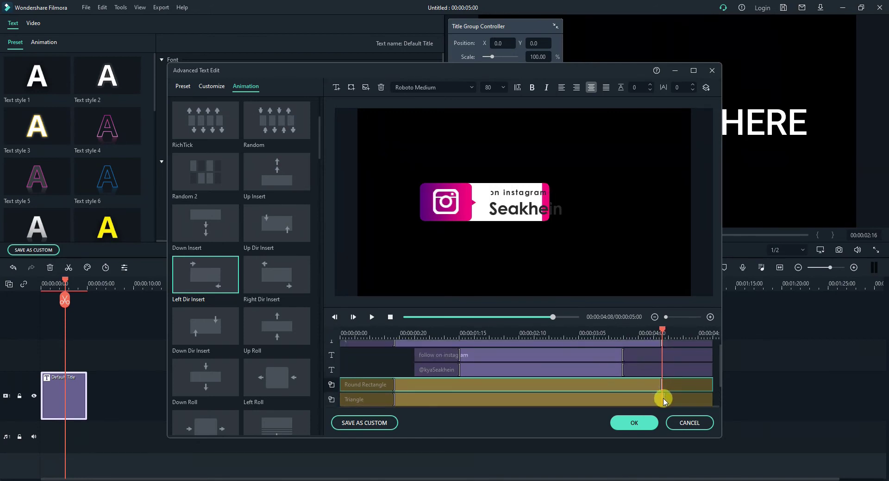
{"action": "left_click", "coordinate": [664, 401]}
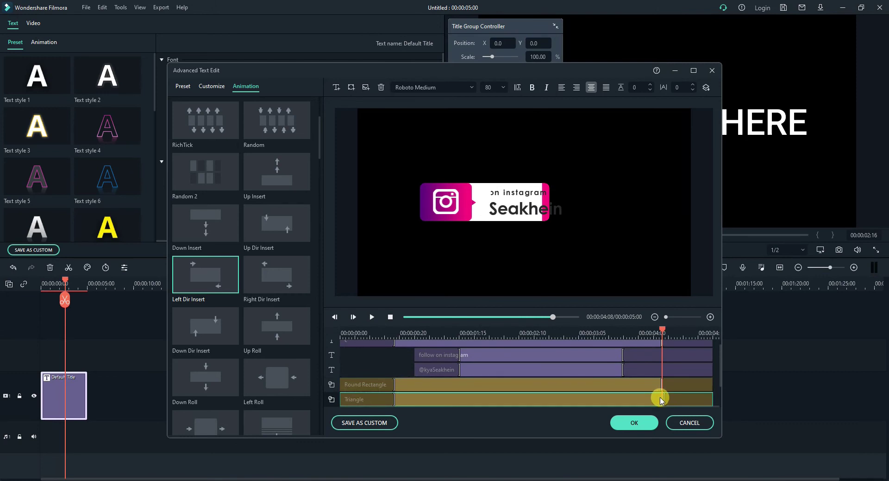
{"action": "scroll", "coordinate": [661, 398], "scroll_direction": "down", "scroll_amount": 2}
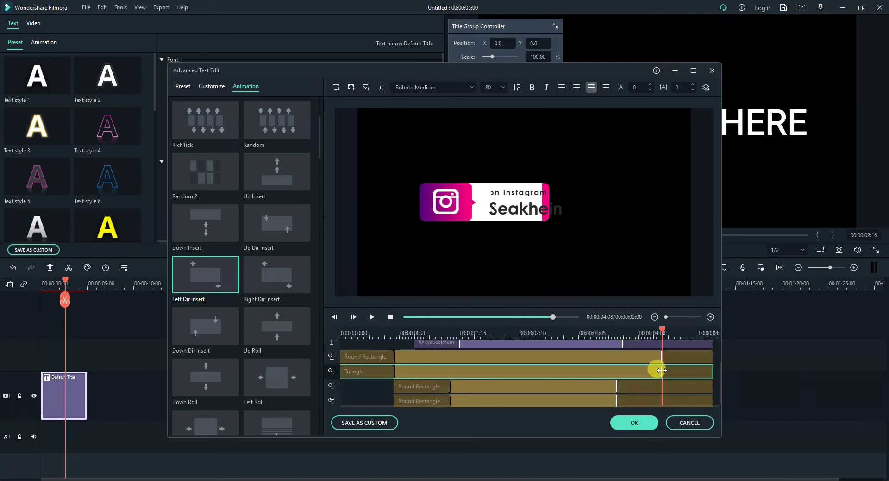
- Trim the ends of the white and wide gradient Round Rectangle layers to 00:00:04:08
{"action": "left_click", "coordinate": [709, 390]}
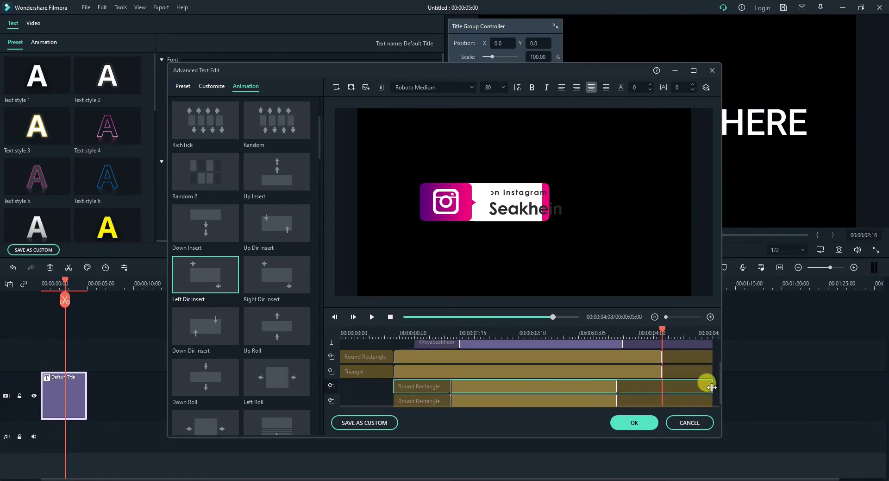
{"action": "left_click_drag", "start_coordinate": [707, 387], "coordinate": [662, 388]}
{"action": "left_click", "coordinate": [711, 402]}
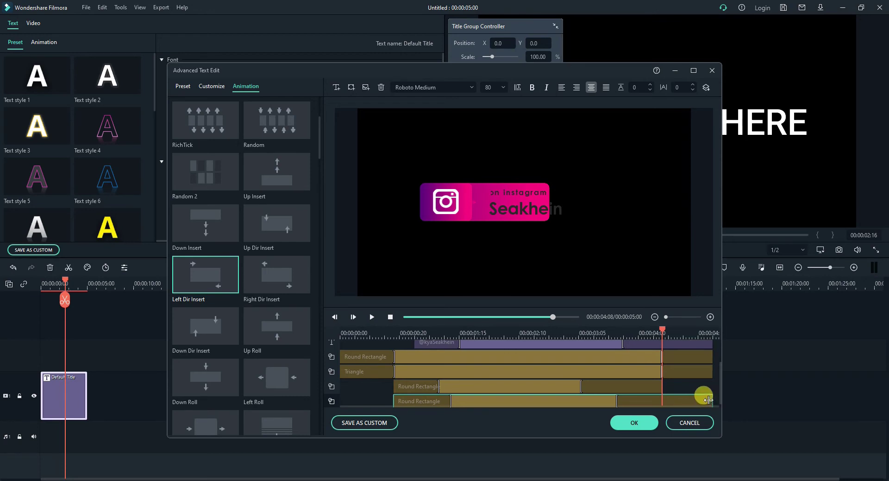
{"action": "left_click_drag", "start_coordinate": [708, 400], "coordinate": [662, 399]}
{"action": "scroll", "coordinate": [673, 396], "scroll_direction": "up", "scroll_amount": 2}
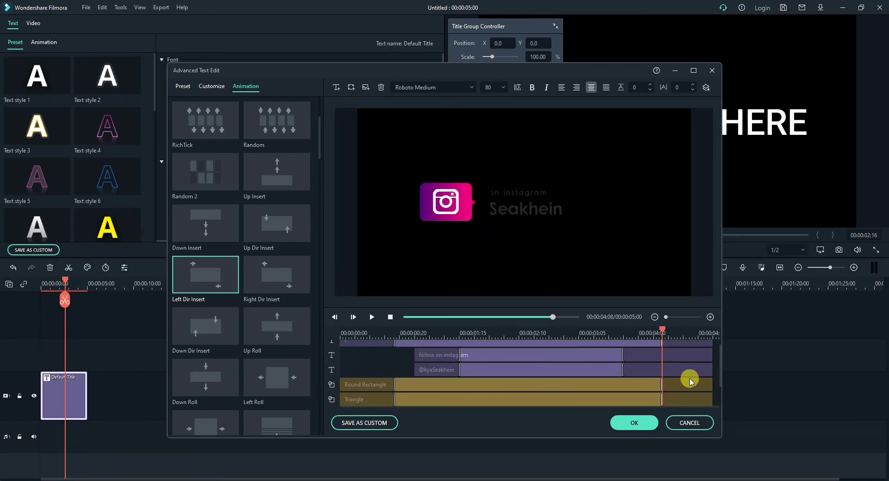
- Trim the ends of the "follow on instagram" and handle text layers to 00:00:04:08
{"action": "left_click", "coordinate": [704, 373]}
{"action": "left_click_drag", "start_coordinate": [711, 371], "coordinate": [663, 364]}
{"action": "scroll", "coordinate": [685, 370], "scroll_direction": "up", "scroll_amount": 1}
{"action": "left_click", "coordinate": [705, 365]}
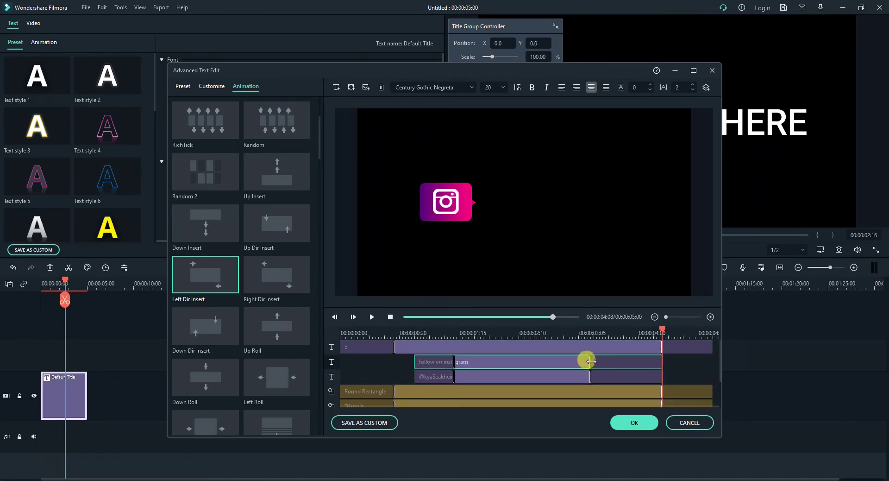
- Set the closing animations of both text layers and the two lower Round Rectangle layers to start at 00:00:03:17
{"action": "left_click_drag", "start_coordinate": [590, 361], "coordinate": [620, 363]}
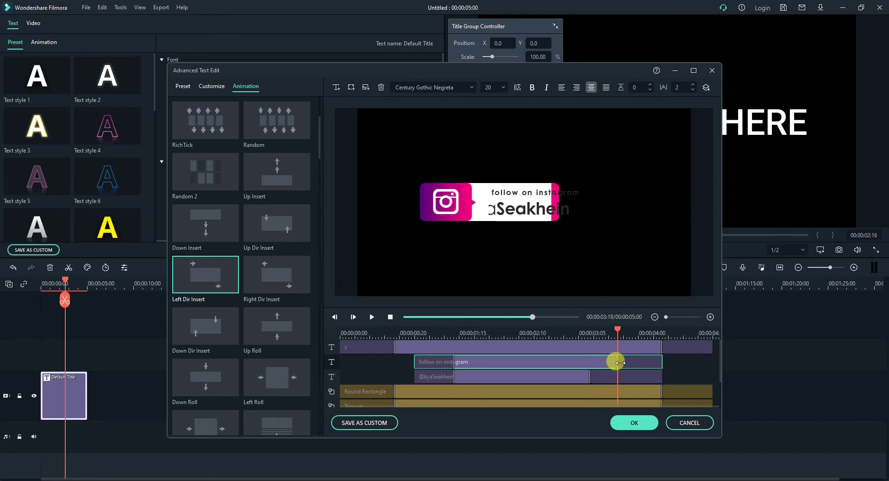
{"action": "left_click_drag", "start_coordinate": [620, 361], "coordinate": [616, 388]}
{"action": "scroll", "coordinate": [622, 377], "scroll_direction": "down", "scroll_amount": 3}
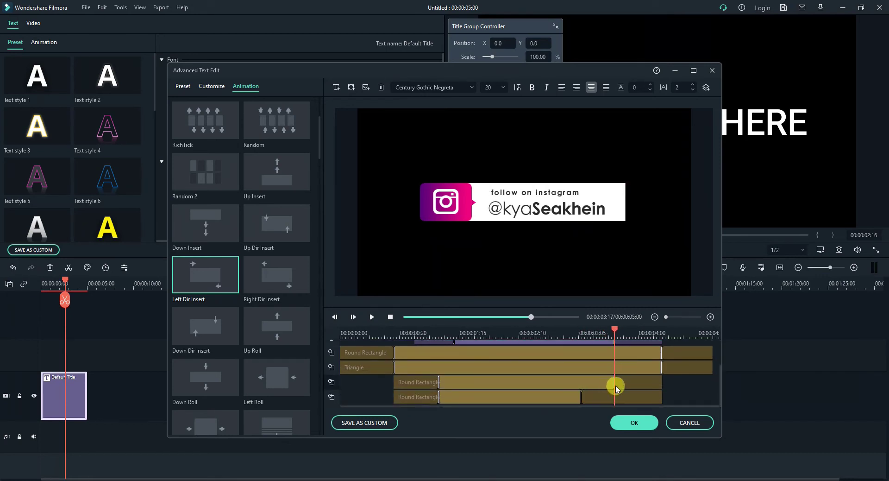
{"action": "left_click", "coordinate": [581, 397]}
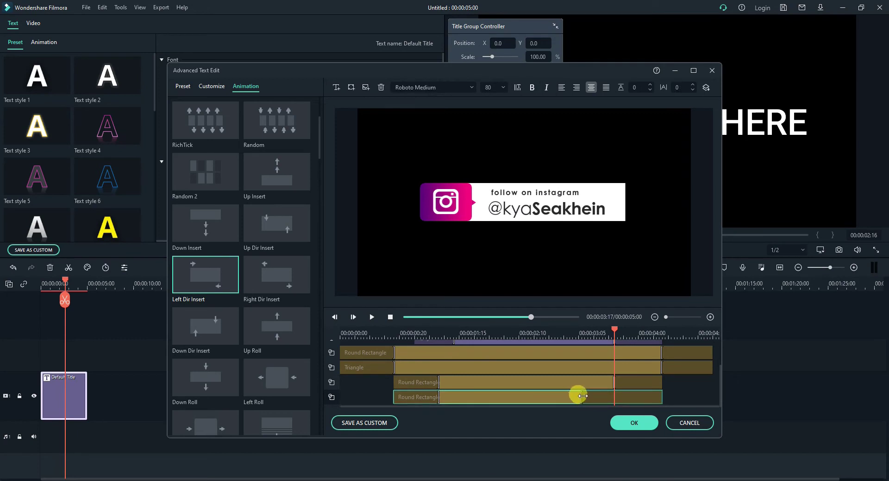
{"action": "left_click_drag", "start_coordinate": [583, 396], "coordinate": [616, 396]}
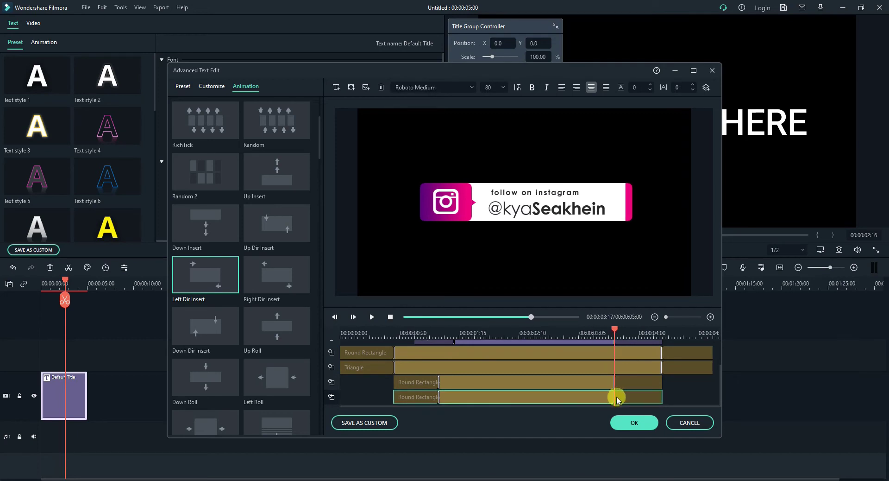
{"action": "scroll", "coordinate": [625, 383], "scroll_direction": "up", "scroll_amount": 2}
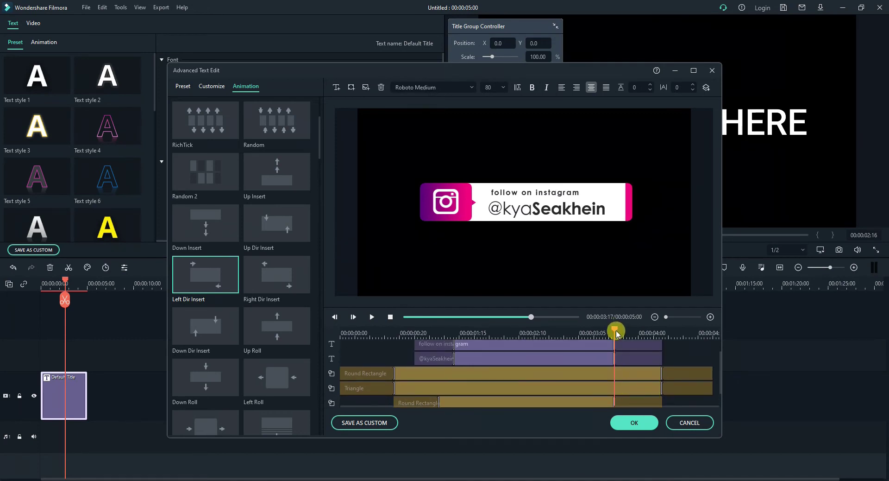
- Shorten both text layers to end at about 00:00:04:03, slightly before the two lower Round Rectangle layers
{"action": "left_click_drag", "start_coordinate": [616, 333], "coordinate": [652, 339]}
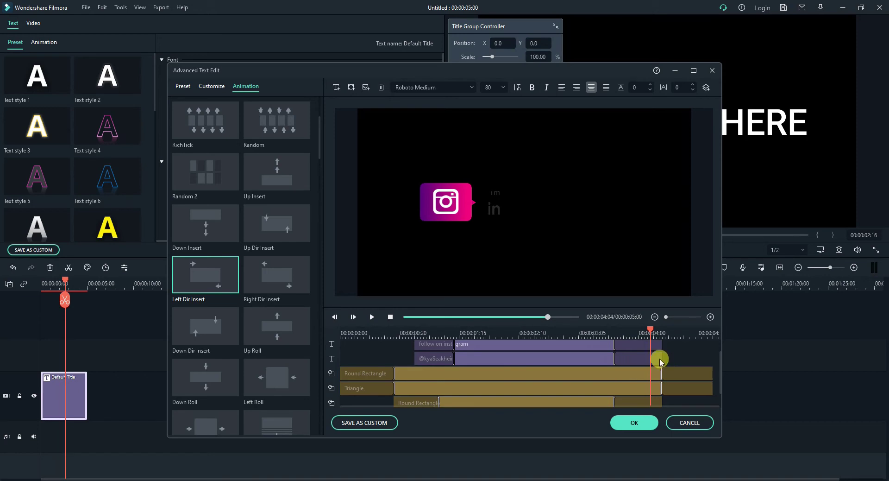
{"action": "left_click", "coordinate": [661, 360]}
{"action": "left_click_drag", "start_coordinate": [662, 357], "coordinate": [648, 333]}
{"action": "left_click", "coordinate": [663, 348]}
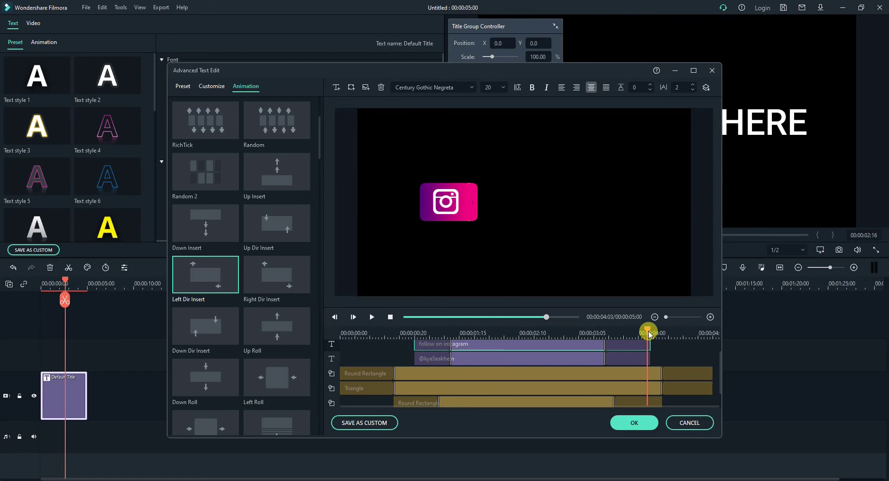
{"action": "left_click_drag", "start_coordinate": [650, 359], "coordinate": [627, 332]}
{"action": "left_click", "coordinate": [641, 359]}
{"action": "scroll", "coordinate": [666, 373], "scroll_direction": "up", "scroll_amount": 1}
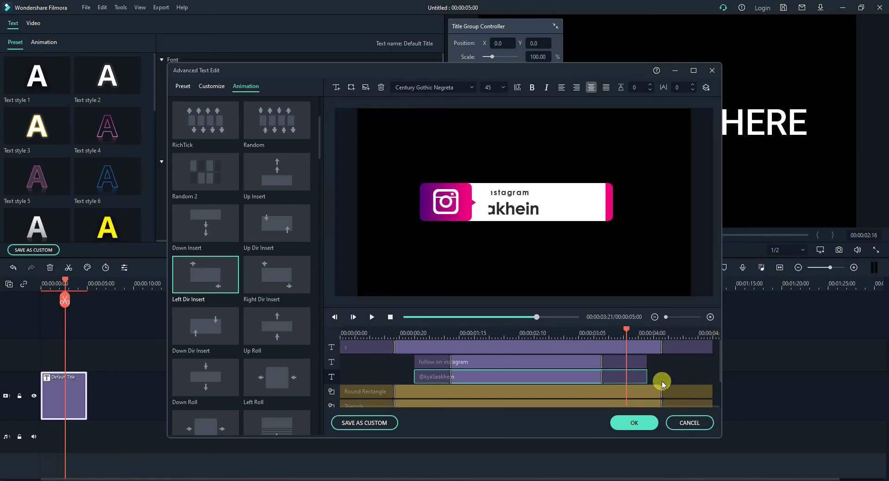
- Play back the closing part of the title to check the timing of the exit animations
{"action": "scroll", "coordinate": [651, 375], "scroll_direction": "down", "scroll_amount": 3}
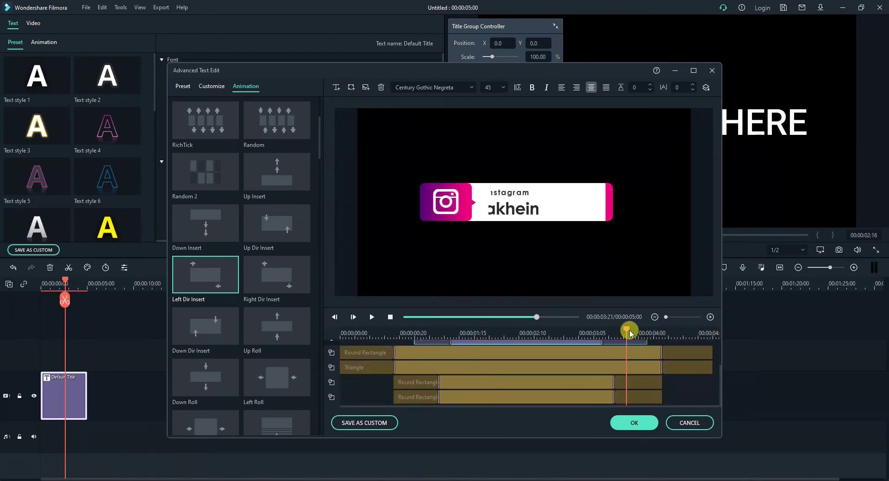
{"action": "left_click_drag", "start_coordinate": [627, 329], "coordinate": [521, 326]}
{"action": "left_click", "coordinate": [371, 317]}
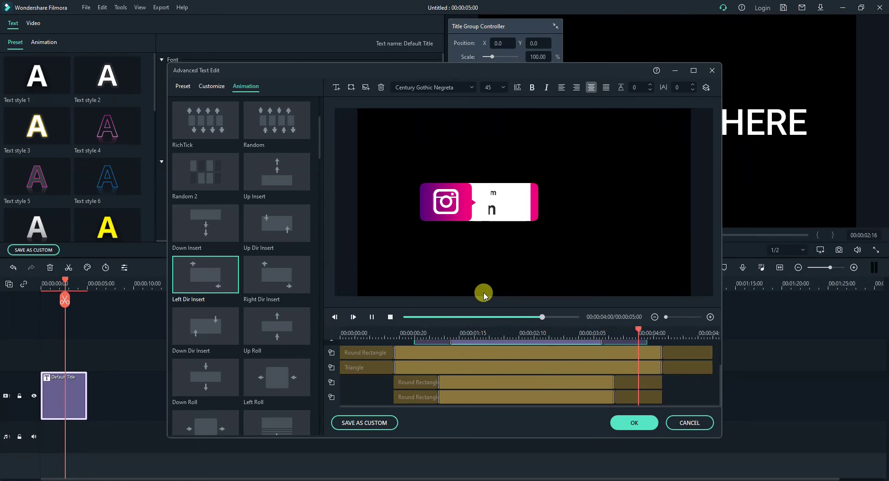
{"action": "left_click", "coordinate": [373, 318]}
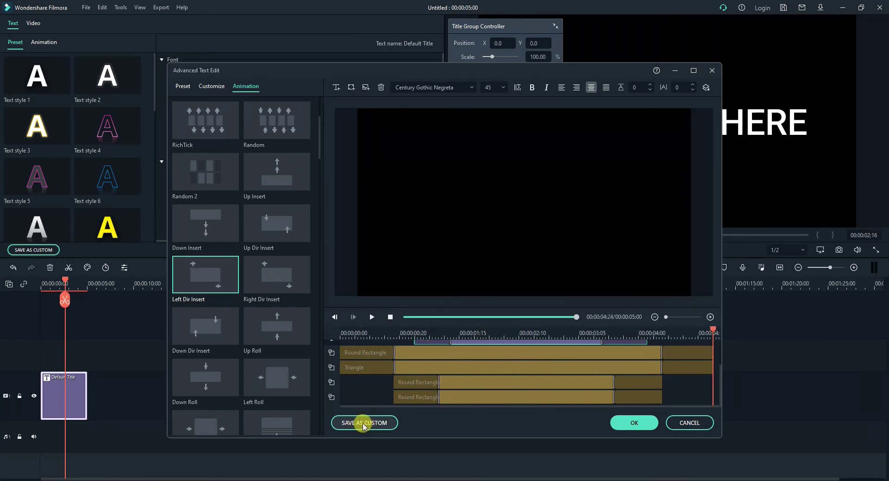
- Save the Instagram title as a custom preset named "My preset1new inst" and apply the title edits
{"action": "left_click", "coordinate": [364, 427]}
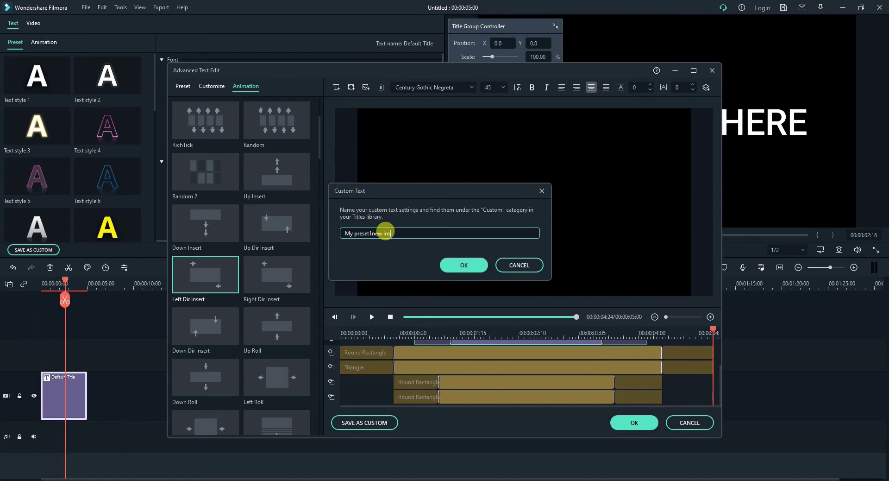
{"action": "left_click", "coordinate": [464, 269]}
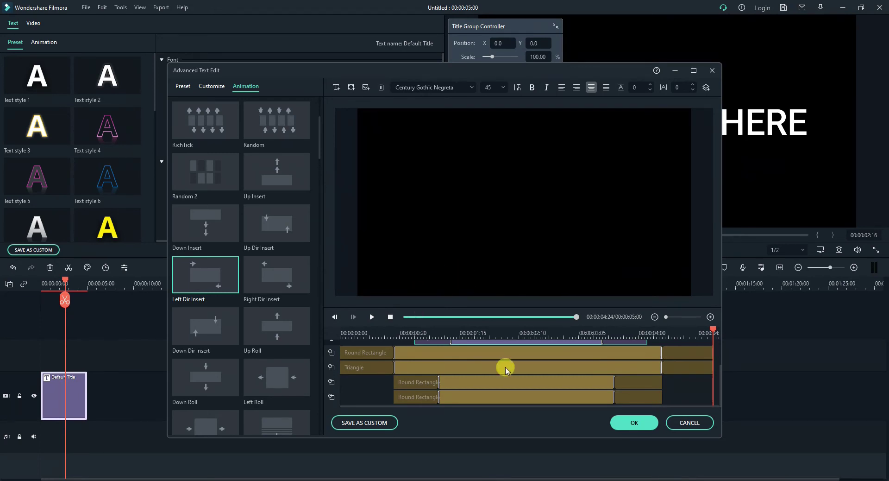
{"action": "left_click", "coordinate": [634, 422]}
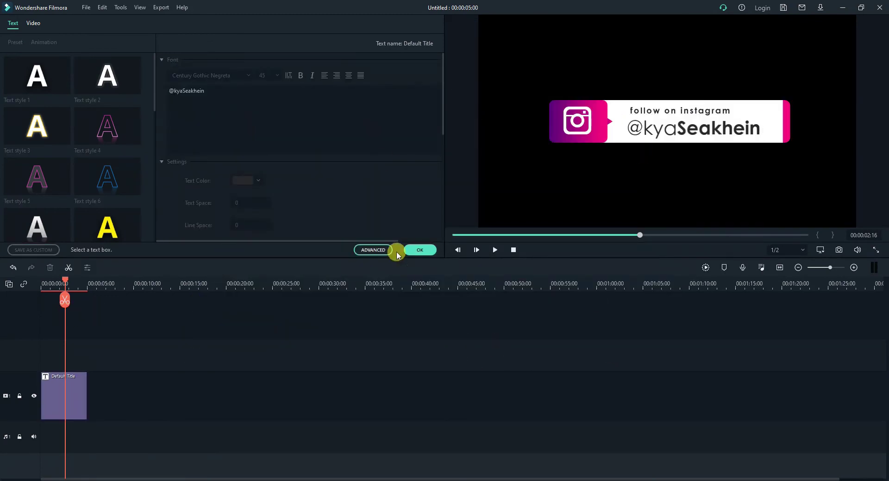
{"action": "left_click", "coordinate": [416, 253]}
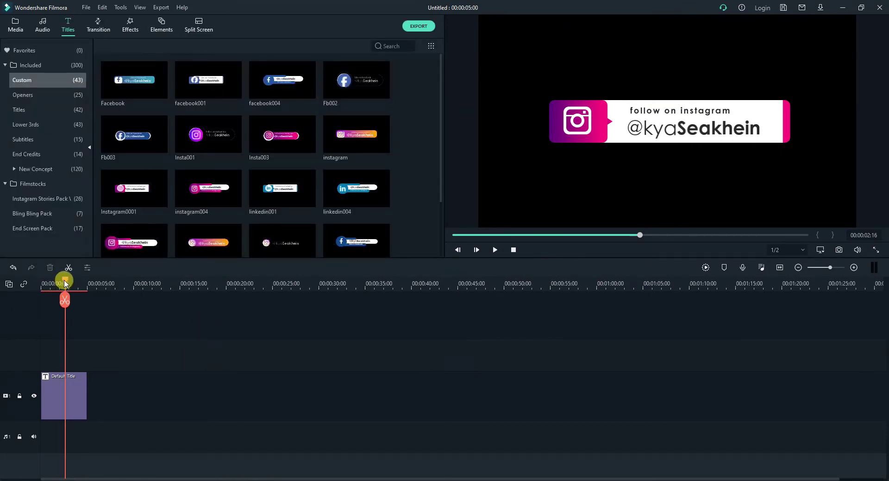
- Add the "My preset1new inst" preset directly after the first title on the timeline and open it for advanced editing
{"action": "mouse_move", "coordinate": [64, 283]}
{"action": "left_mouse_down"}
{"action": "mouse_move", "coordinate": [41, 283]}
{"action": "mouse_move", "coordinate": [70, 288]}
{"action": "left_mouse_up"}
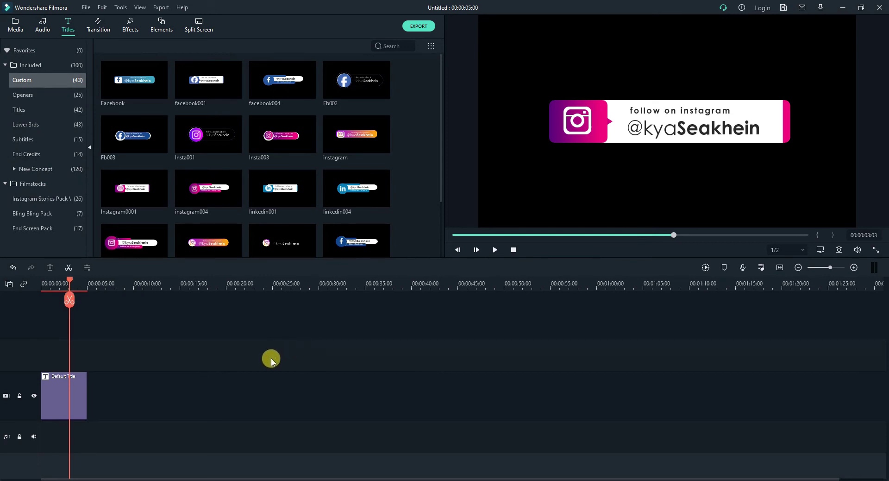
{"action": "scroll", "coordinate": [440, 169], "scroll_direction": "down", "scroll_amount": 3}
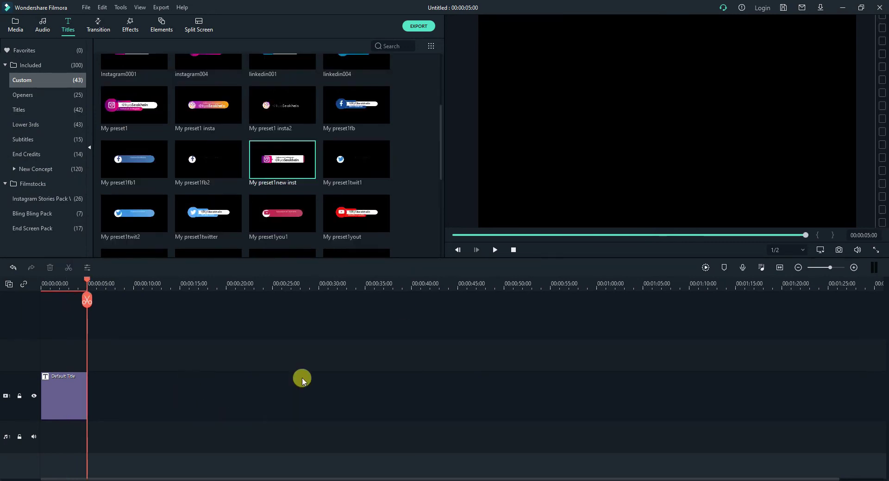
{"action": "left_click_drag", "start_coordinate": [307, 151], "coordinate": [95, 388]}
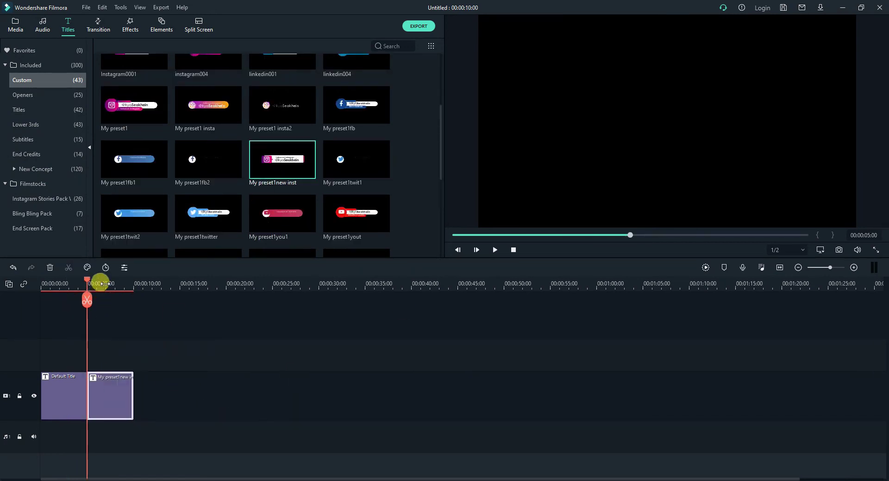
{"action": "left_click", "coordinate": [104, 282]}
{"action": "right_click", "coordinate": [116, 387]}
{"action": "left_click", "coordinate": [144, 330]}
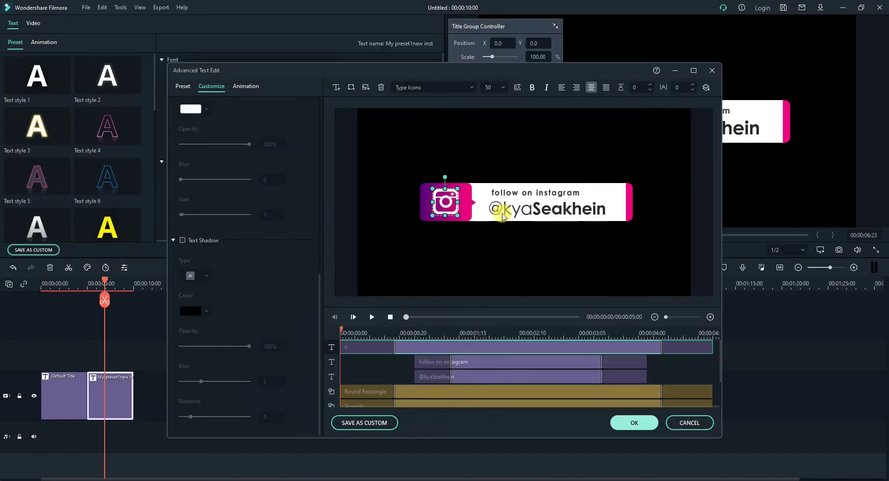
- Replace the icon layer's character with "y" to switch the Instagram icon to the YouTube icon
{"action": "left_click", "coordinate": [417, 348]}
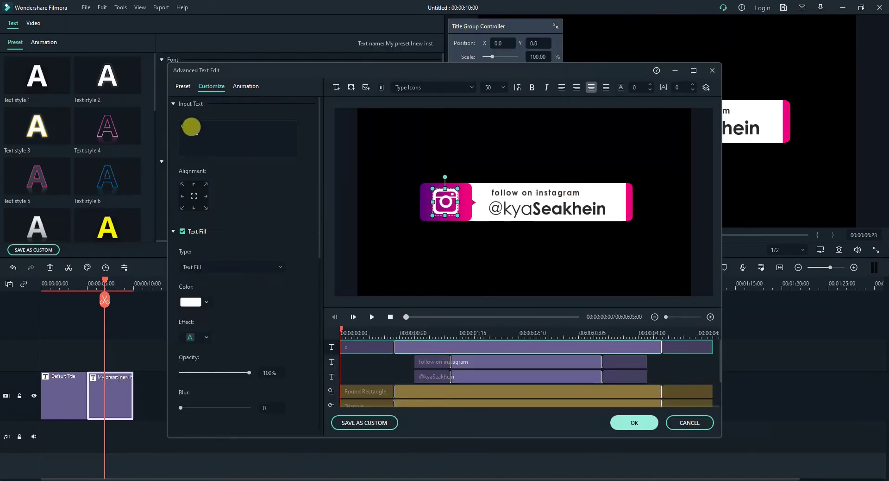
{"action": "left_click", "coordinate": [194, 123]}
{"action": "key", "text": "BackSpace"}
{"action": "type", "text": "y"}
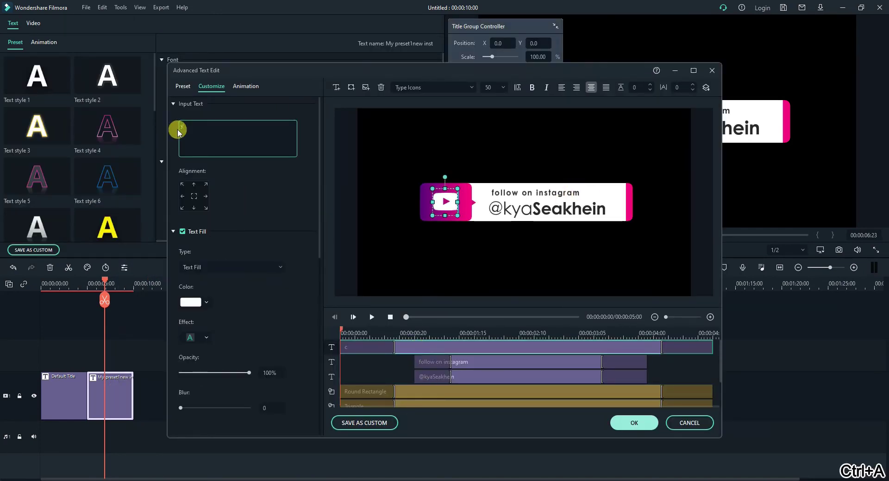
{"action": "left_click", "coordinate": [458, 268]}
- Change the Round Rectangle behind the icon to a solid Color Fill of red #ff0000
{"action": "left_click", "coordinate": [423, 389]}
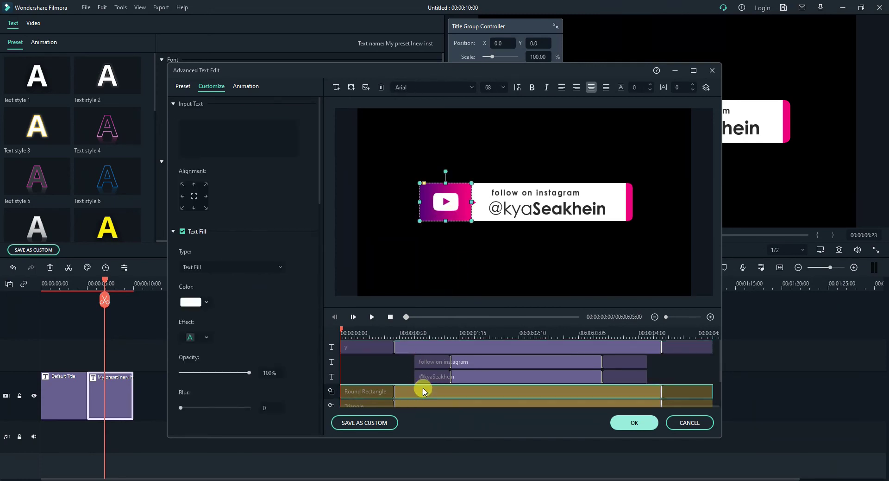
{"action": "scroll", "coordinate": [284, 347], "scroll_direction": "down", "scroll_amount": 5}
{"action": "left_click", "coordinate": [234, 292]}
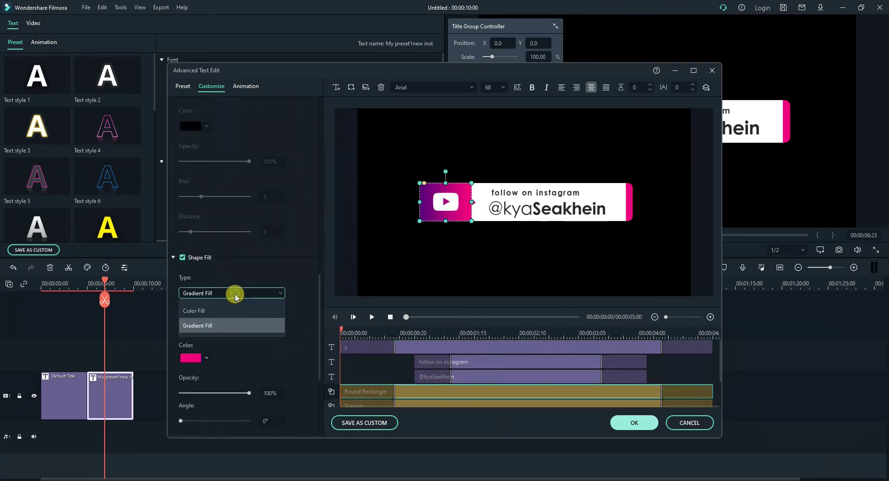
{"action": "left_click", "coordinate": [194, 306]}
{"action": "left_click", "coordinate": [207, 329]}
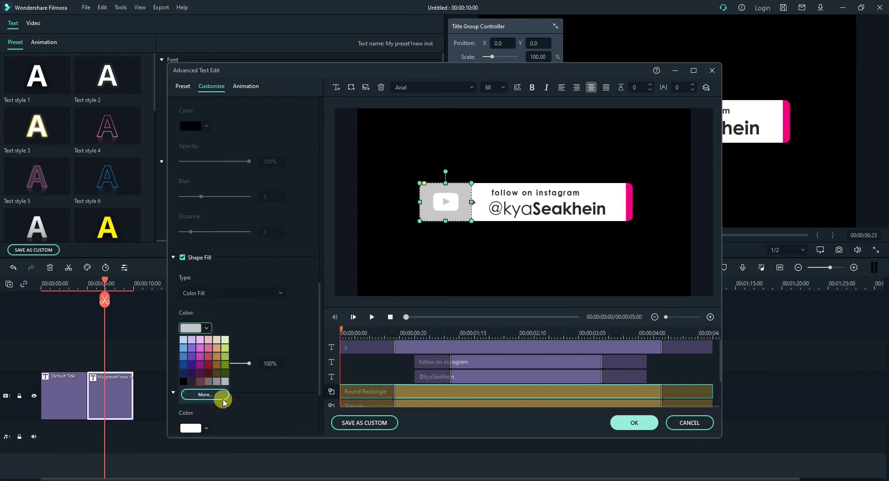
{"action": "left_click", "coordinate": [207, 398]}
{"action": "left_click_drag", "start_coordinate": [299, 293], "coordinate": [303, 281]}
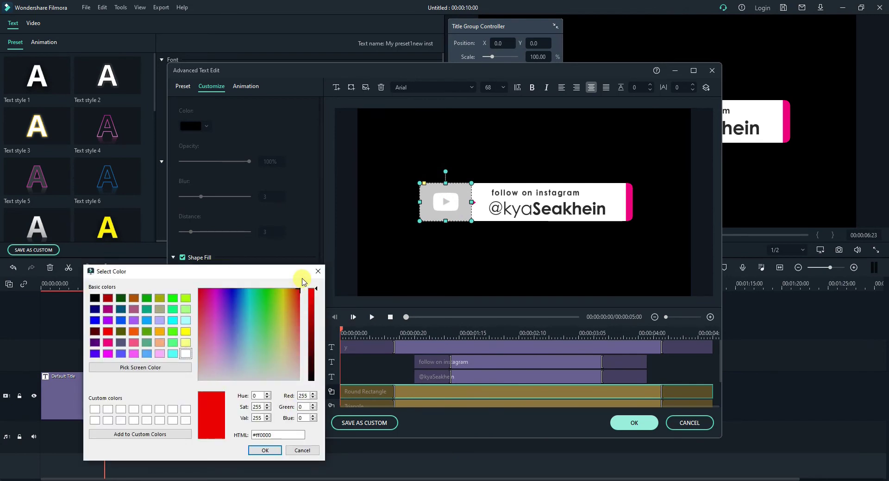
{"action": "left_click", "coordinate": [265, 451]}
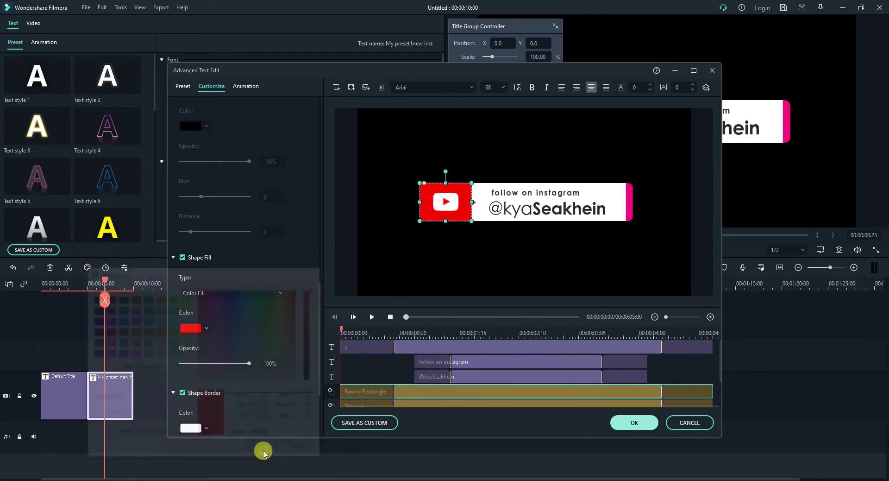
- Change the Triangle layer's shape fill to Color Fill with red #ff0000
{"action": "left_click", "coordinate": [407, 403]}
{"action": "left_click", "coordinate": [250, 292]}
{"action": "left_click", "coordinate": [204, 312]}
{"action": "left_click", "coordinate": [207, 328]}
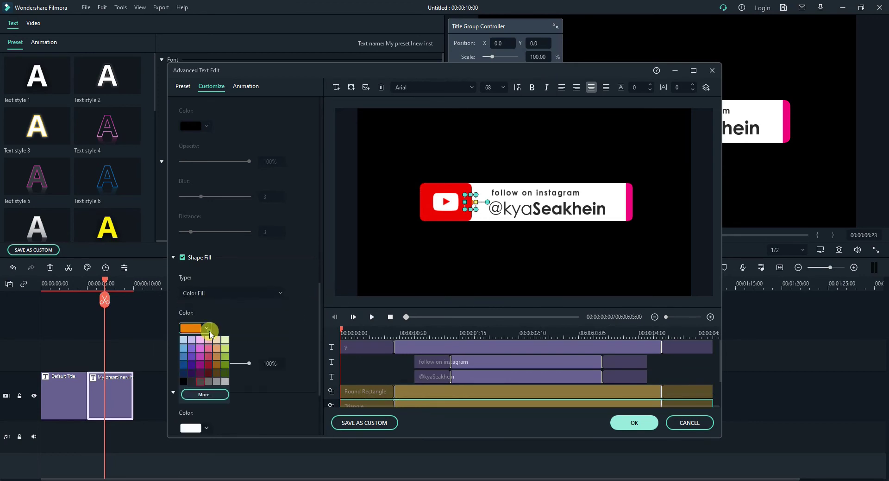
{"action": "left_click", "coordinate": [207, 397]}
{"action": "left_click_drag", "start_coordinate": [299, 292], "coordinate": [303, 281]}
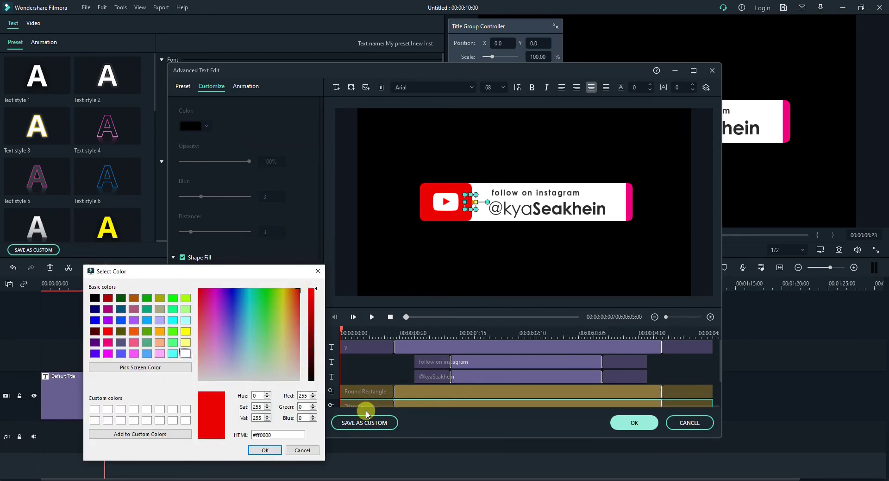
{"action": "left_click", "coordinate": [265, 450]}
- Give the lowest Round Rectangle layer, forming the banner's end strip, a solid Color Fill of #ff0000
{"action": "scroll", "coordinate": [599, 398], "scroll_direction": "down", "scroll_amount": 1}
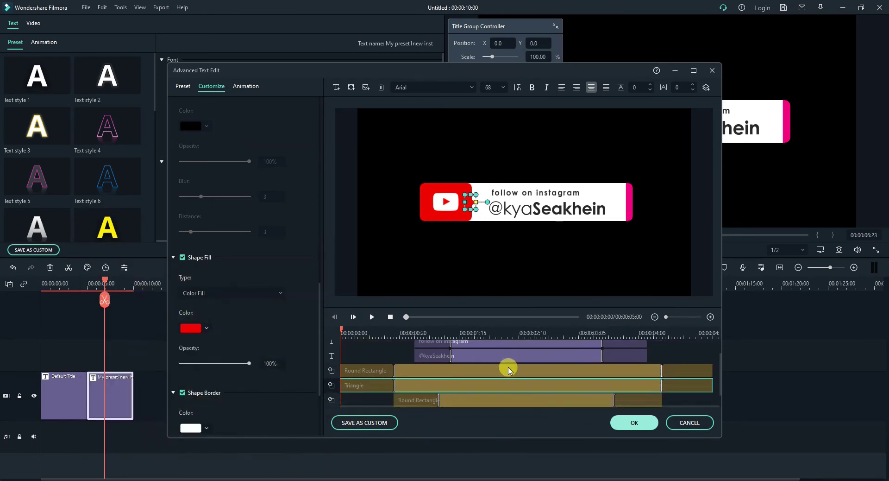
{"action": "scroll", "coordinate": [477, 402], "scroll_direction": "down", "scroll_amount": 1}
{"action": "left_click", "coordinate": [493, 395]}
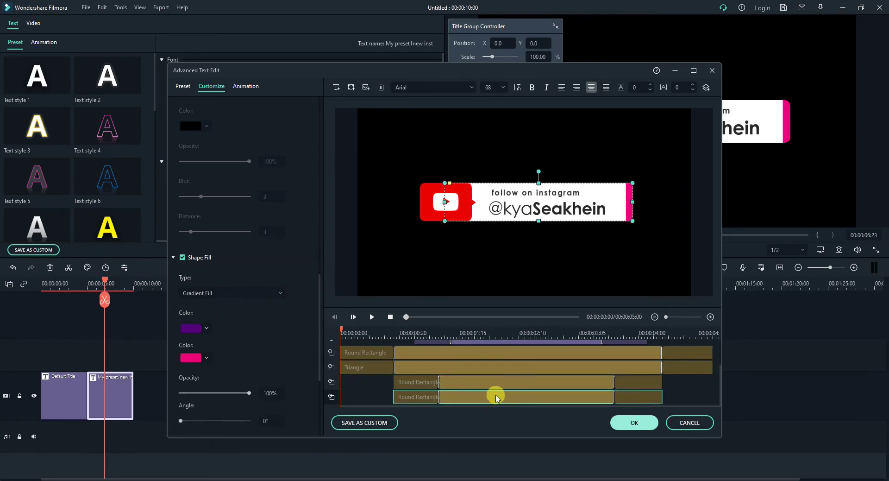
{"action": "left_click", "coordinate": [207, 328]}
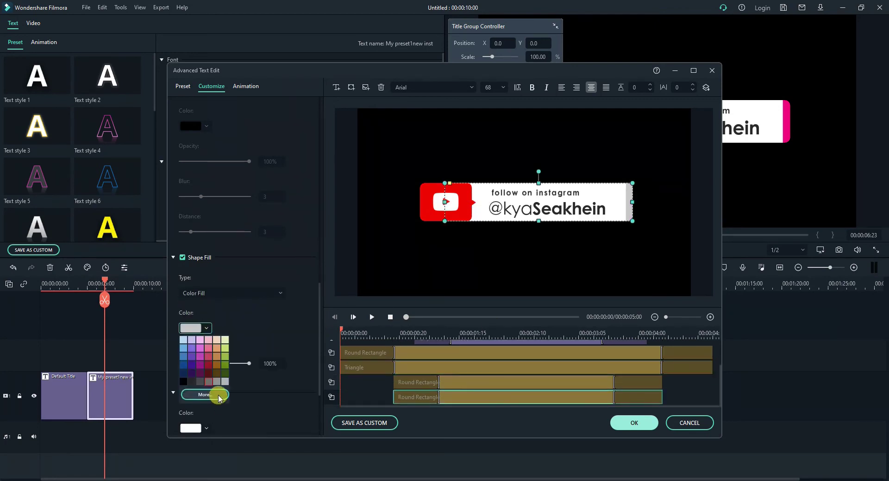
{"action": "left_click", "coordinate": [210, 394]}
{"action": "left_click", "coordinate": [301, 293]}
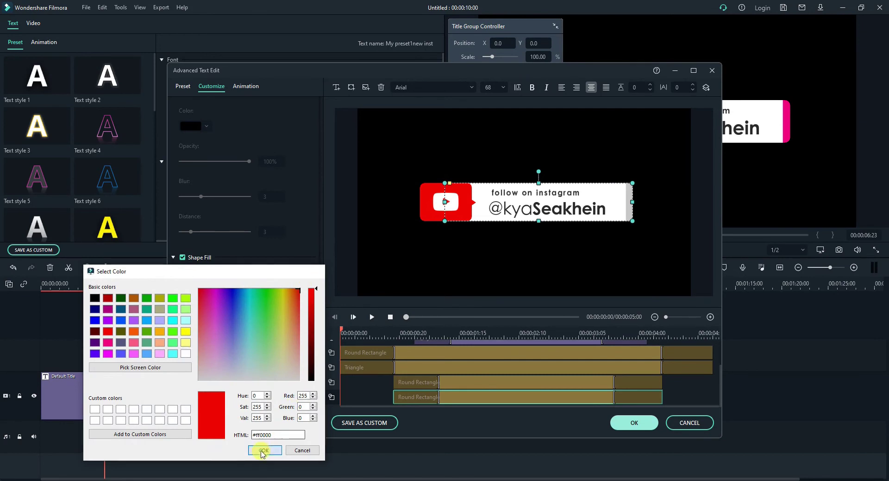
{"action": "left_click", "coordinate": [261, 450]}
{"action": "left_click", "coordinate": [516, 261]}
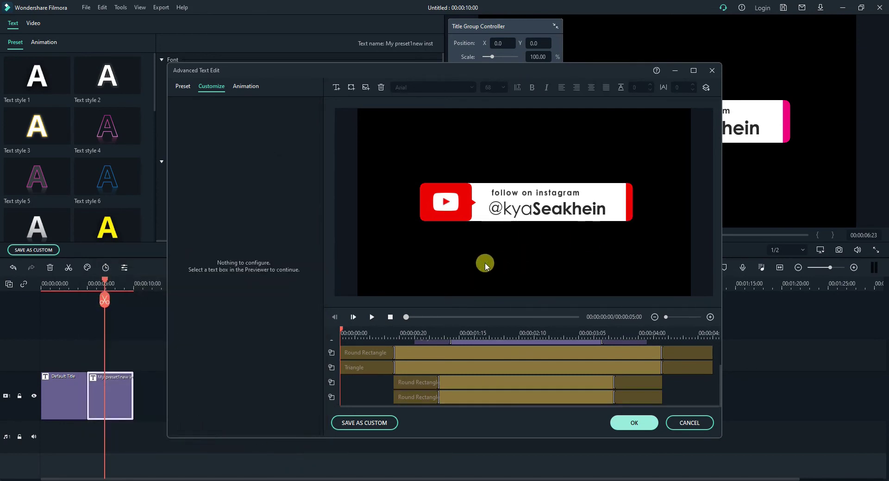
- Change the "follow on instagram" text to "subscribe on youtube" and nudge it slightly right to line up with the handle
{"action": "left_click", "coordinate": [421, 368]}
{"action": "scroll", "coordinate": [424, 381], "scroll_direction": "up", "scroll_amount": 3}
{"action": "left_click", "coordinate": [460, 365]}
{"action": "left_click_drag", "start_coordinate": [182, 126], "coordinate": [232, 124]}
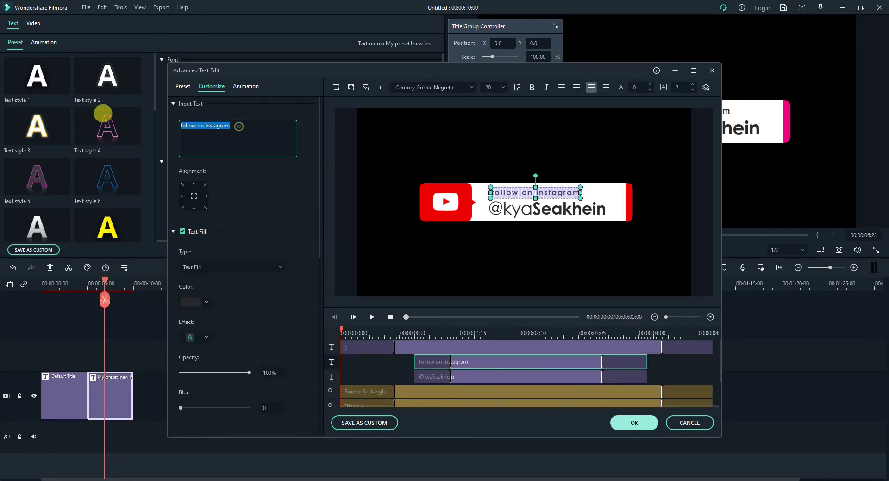
{"action": "type", "text": "subscribe on youtube"}
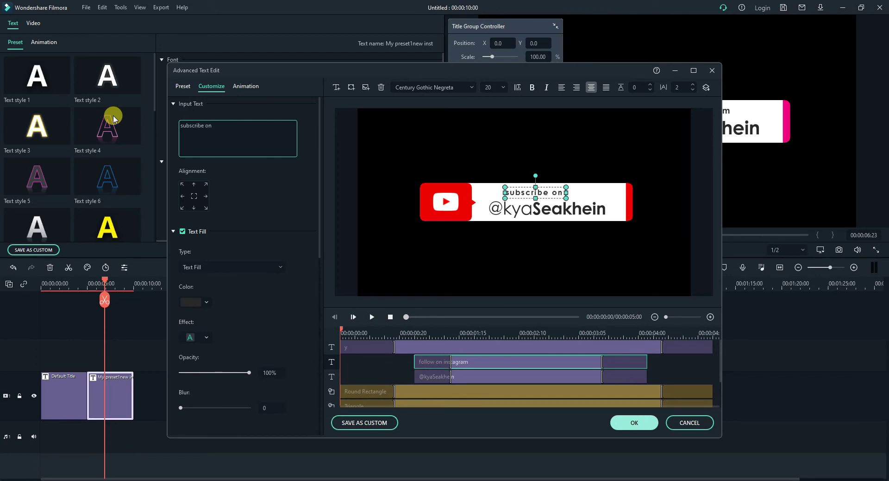
{"action": "left_click", "coordinate": [530, 275]}
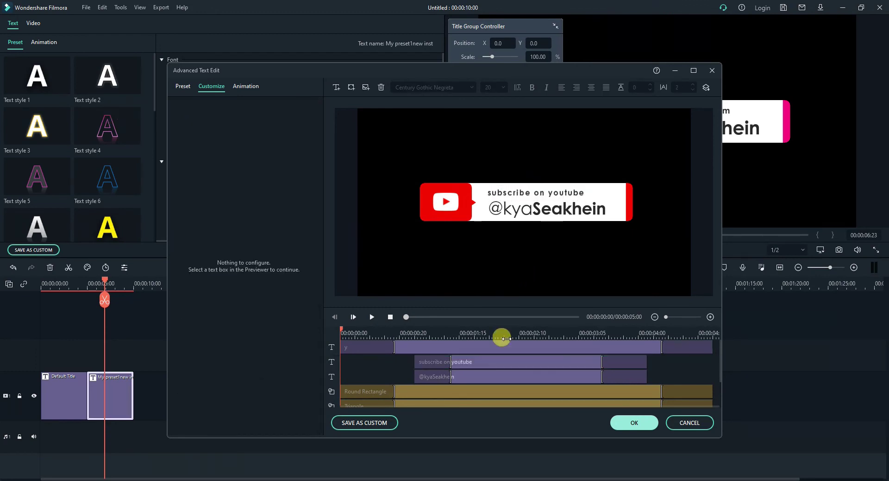
{"action": "left_click", "coordinate": [484, 362]}
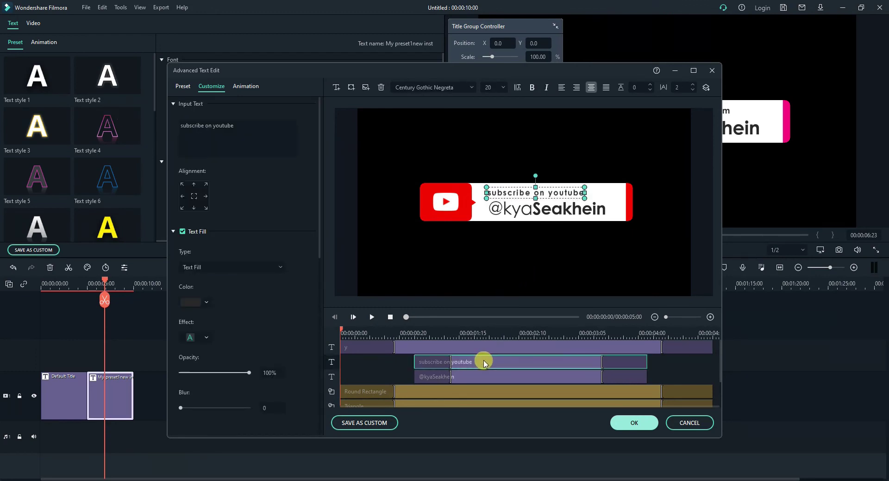
{"action": "left_click", "coordinate": [580, 265]}
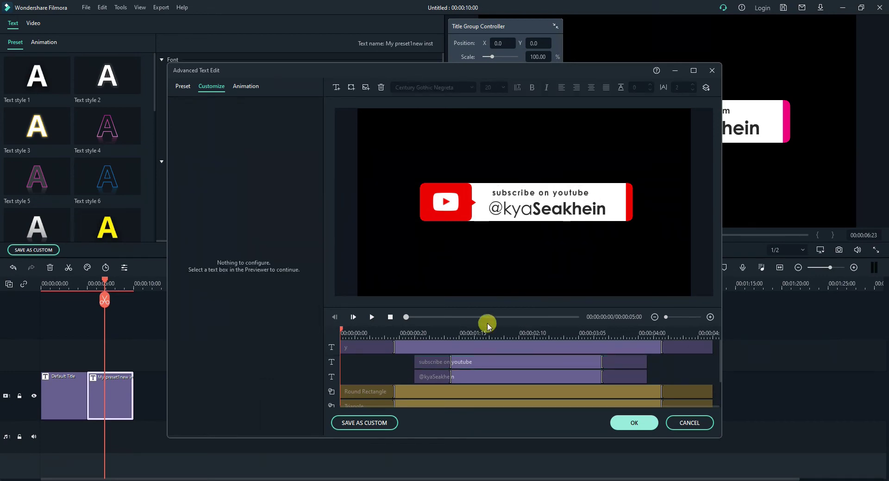
- Save the YouTube version as a custom preset named "My preset1newyoutube" and apply the edits to the clip
{"action": "left_click", "coordinate": [362, 423]}
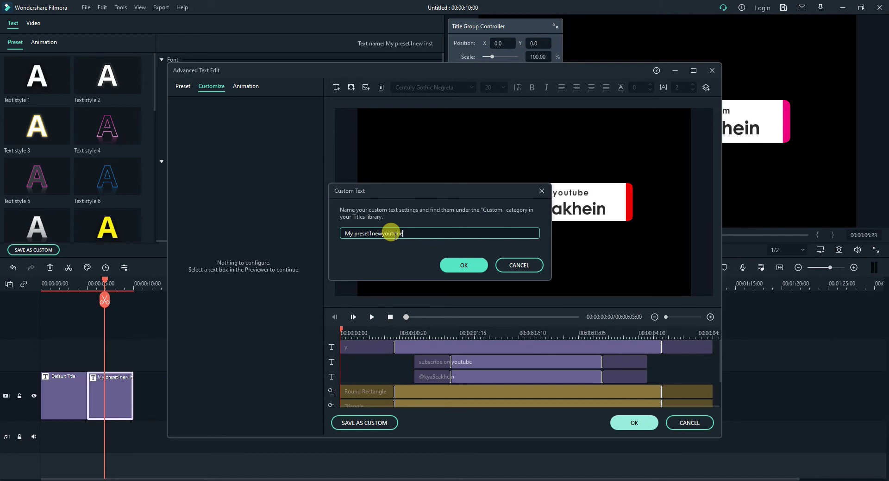
{"action": "left_click", "coordinate": [463, 265]}
{"action": "left_click", "coordinate": [618, 420]}
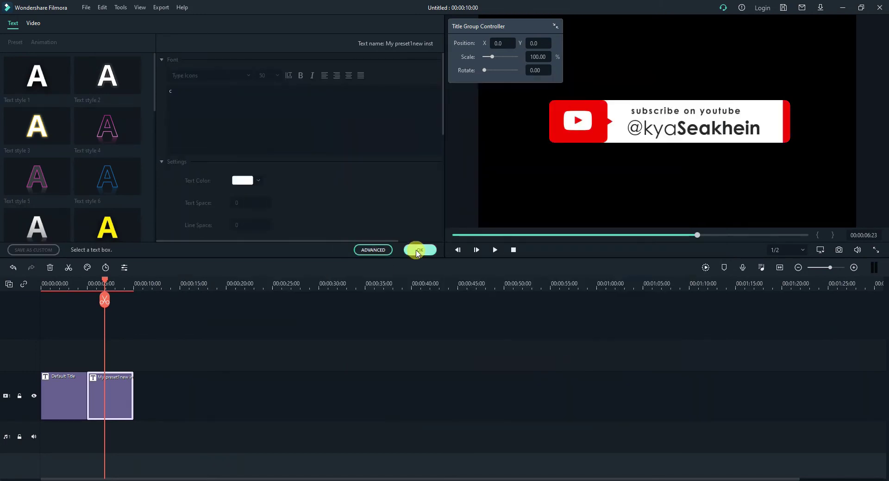
{"action": "left_click", "coordinate": [124, 392]}
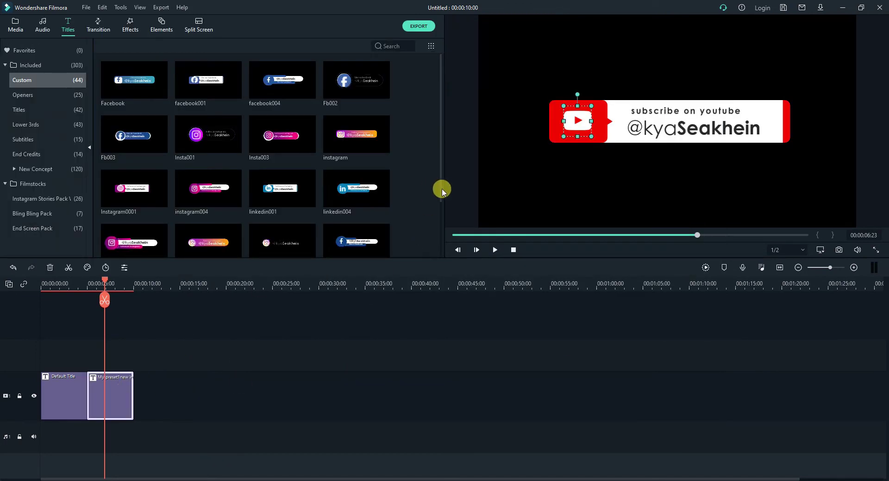
{"action": "left_click_drag", "start_coordinate": [441, 189], "coordinate": [440, 278]}
{"action": "left_click_drag", "start_coordinate": [443, 227], "coordinate": [440, 258]}
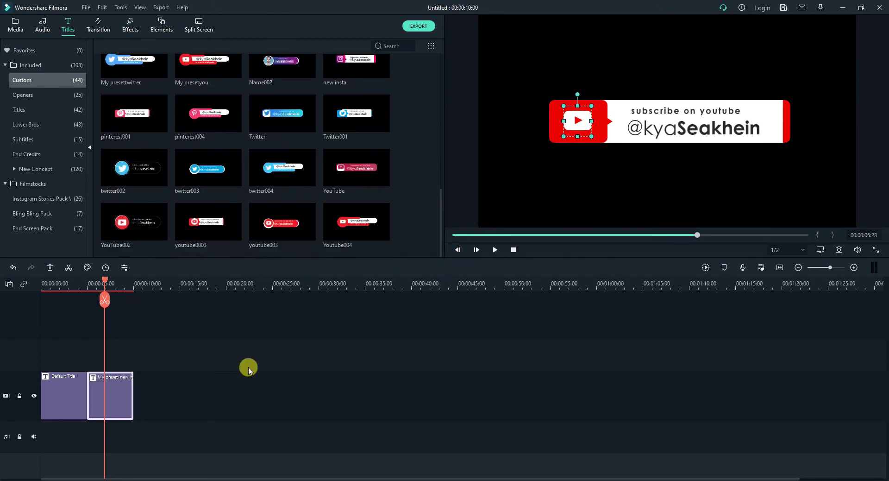
- Copy the YouTube title clip, place the duplicate directly after it on the timeline, and open the duplicate for advanced editing
{"action": "right_click", "coordinate": [130, 396]}
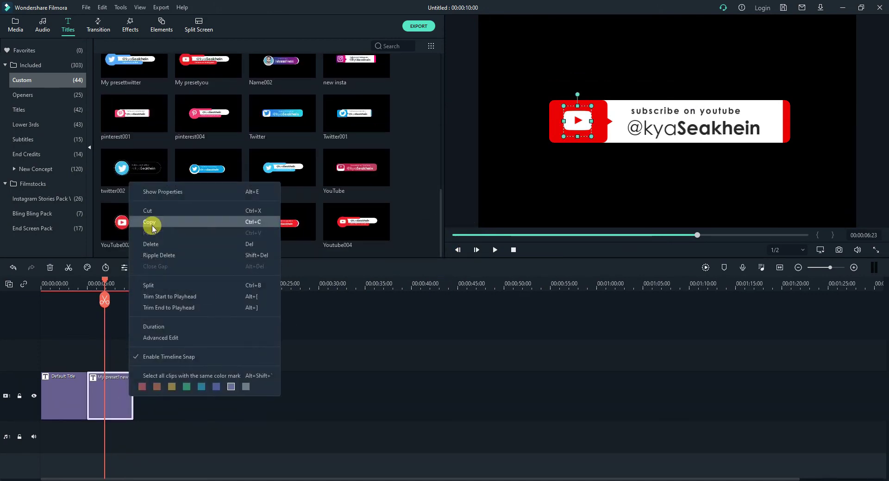
{"action": "left_click", "coordinate": [257, 223]}
{"action": "left_click", "coordinate": [137, 285]}
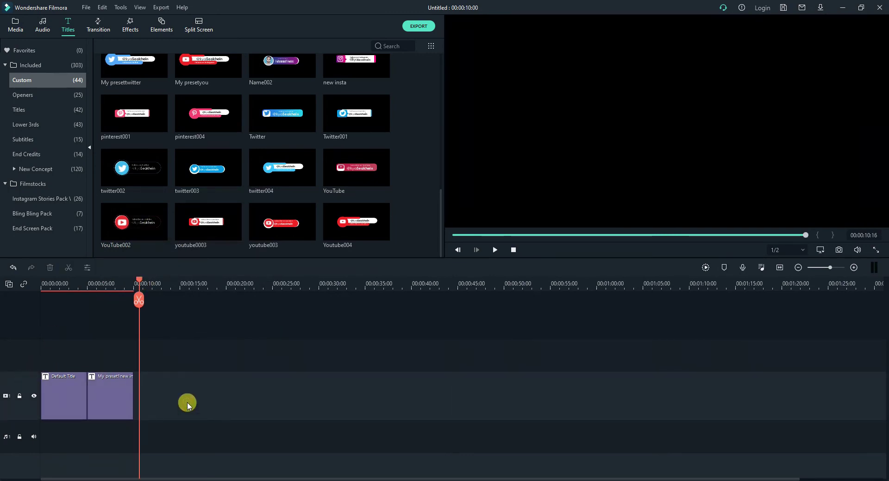
{"action": "key", "text": "ctrl+v"}
{"action": "left_click_drag", "start_coordinate": [159, 405], "coordinate": [154, 405]}
{"action": "left_click", "coordinate": [153, 285]}
{"action": "left_click", "coordinate": [177, 399]}
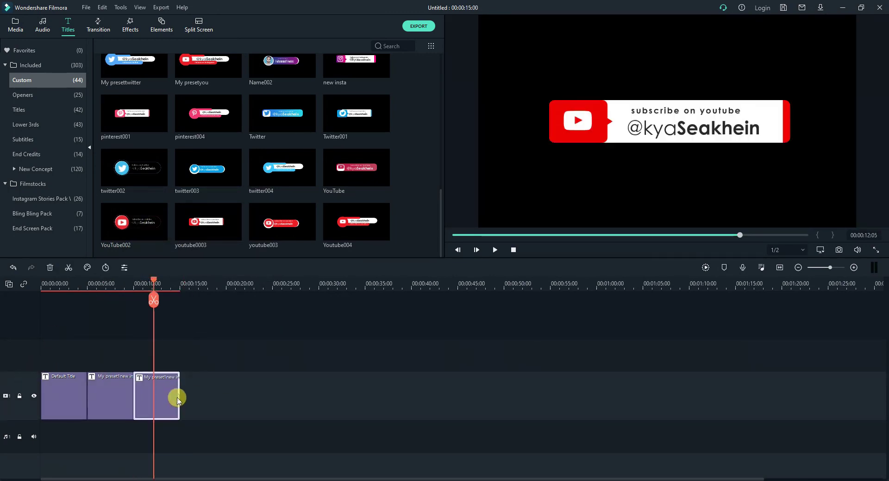
{"action": "right_click", "coordinate": [170, 401]}
{"action": "left_click", "coordinate": [207, 341]}
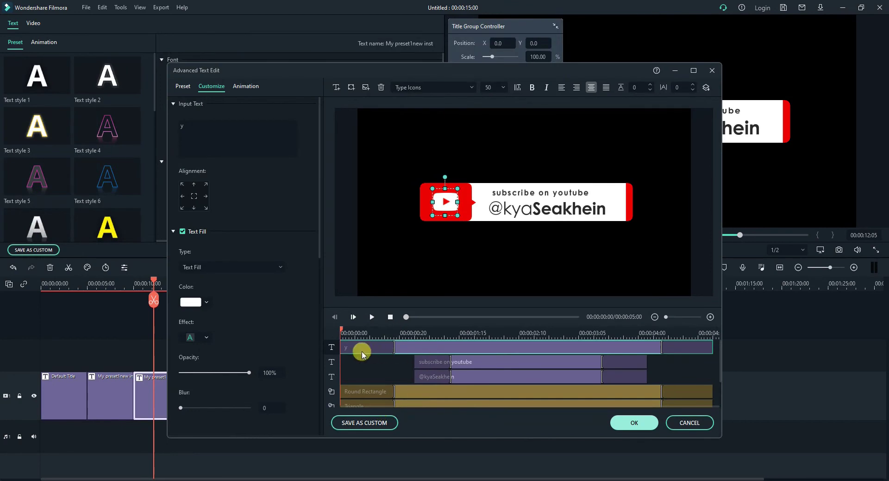
- Replace the icon text "y" with "f" so the banner carries the Facebook logo
{"action": "key", "text": "ctrl+a"}
{"action": "type", "text": "f"}
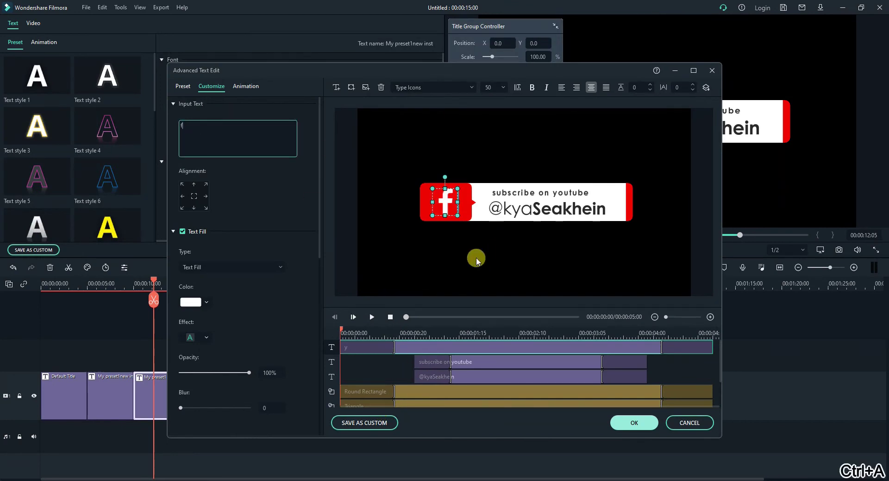
{"action": "left_click", "coordinate": [476, 256]}
- Give the Round Rectangle behind the Facebook icon a dark blue color fill from the preset palette
{"action": "left_click", "coordinate": [437, 391]}
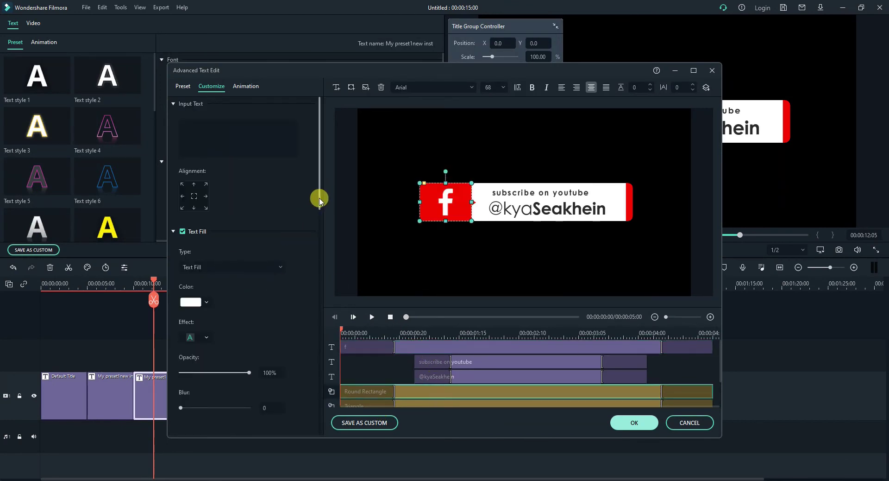
{"action": "left_click_drag", "start_coordinate": [320, 199], "coordinate": [320, 370]}
{"action": "left_click", "coordinate": [207, 283]}
{"action": "left_click", "coordinate": [212, 350]}
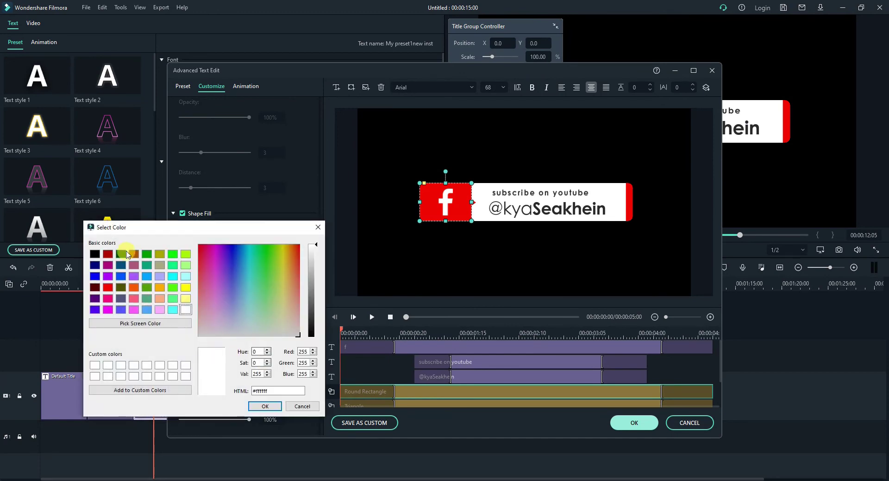
{"action": "left_click", "coordinate": [308, 407]}
{"action": "left_click", "coordinate": [207, 283]}
{"action": "left_click", "coordinate": [183, 323]}
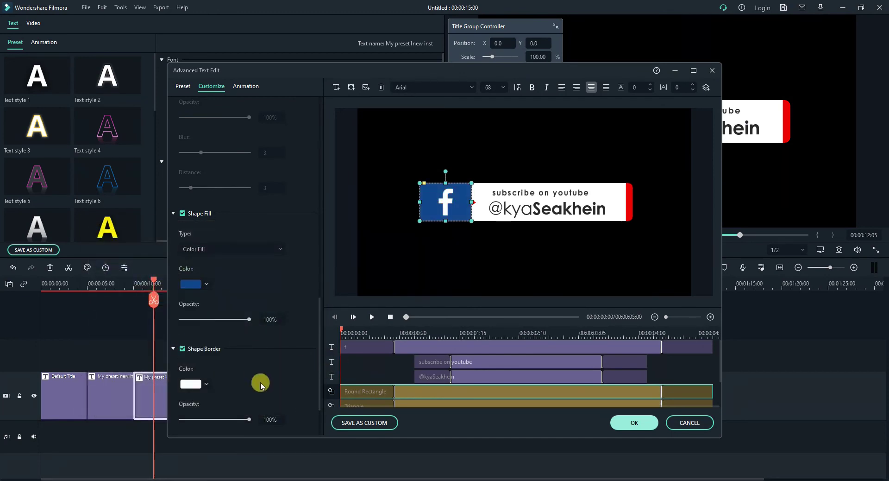
- Recolor the small Triangle layer beside the Facebook icon with the same dark blue fill
{"action": "scroll", "coordinate": [436, 396], "scroll_direction": "down", "scroll_amount": 1}
{"action": "left_click", "coordinate": [419, 385]}
{"action": "left_click", "coordinate": [207, 284]}
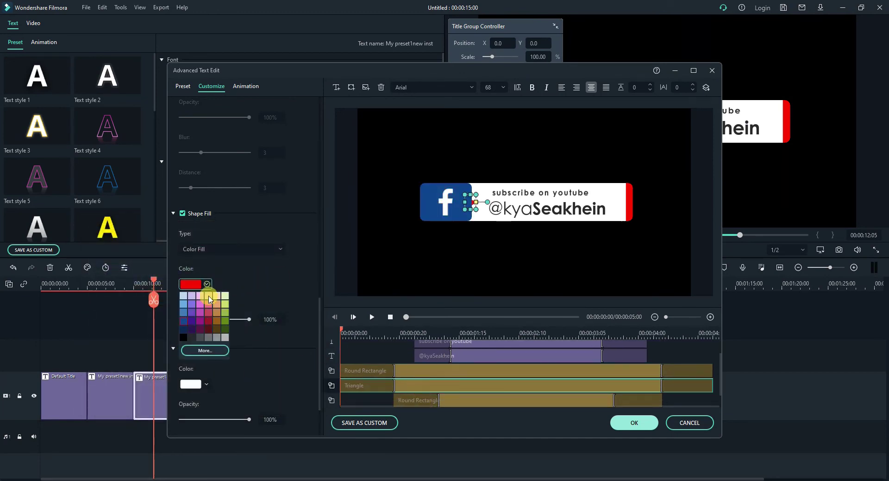
{"action": "left_click", "coordinate": [182, 323]}
{"action": "left_click", "coordinate": [534, 255]}
- Fill the lowest Round Rectangle layer, the banner's end strip, with the same dark blue as the Facebook icon box
{"action": "left_click", "coordinate": [494, 403]}
{"action": "scroll", "coordinate": [489, 399], "scroll_direction": "down", "scroll_amount": 1}
{"action": "left_click", "coordinate": [484, 396]}
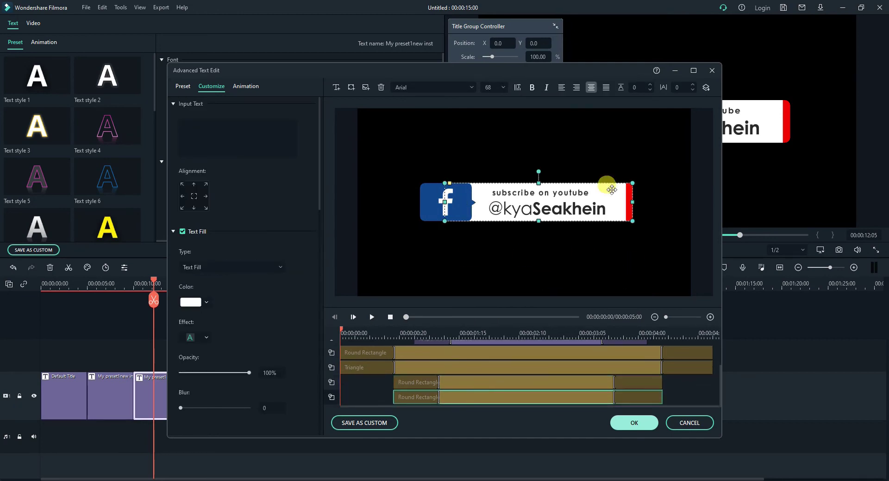
{"action": "left_click_drag", "start_coordinate": [323, 201], "coordinate": [329, 392]}
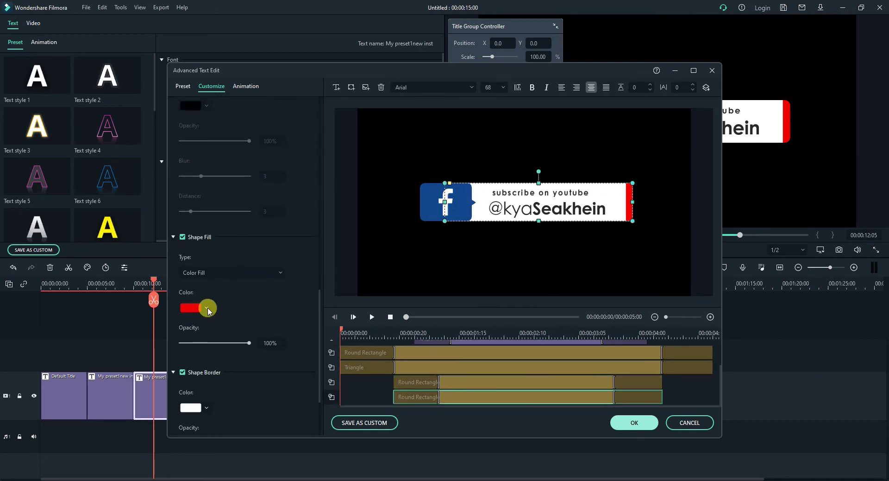
{"action": "left_click", "coordinate": [207, 309]}
{"action": "left_click", "coordinate": [183, 346]}
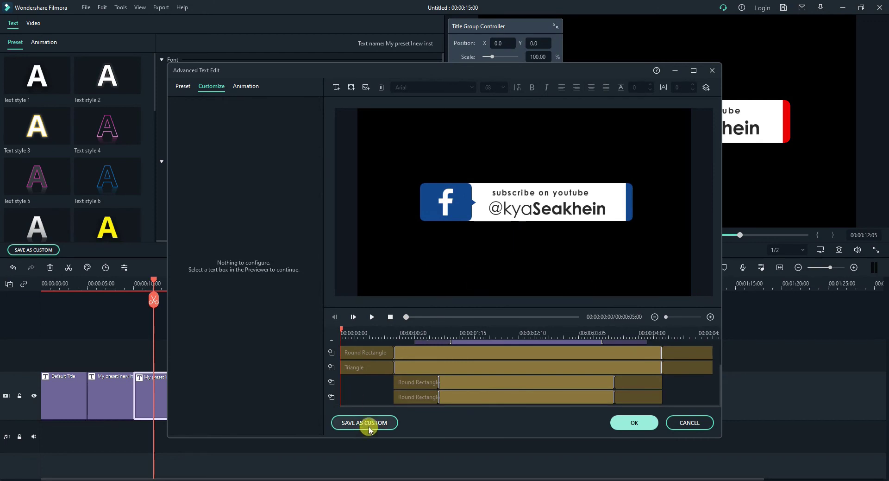
- Change the "subscribe on youtube" text to "like on facebook"
{"action": "scroll", "coordinate": [439, 354], "scroll_direction": "up", "scroll_amount": 2}
{"action": "left_click", "coordinate": [472, 354]}
{"action": "left_click_drag", "start_coordinate": [235, 126], "coordinate": [148, 124]}
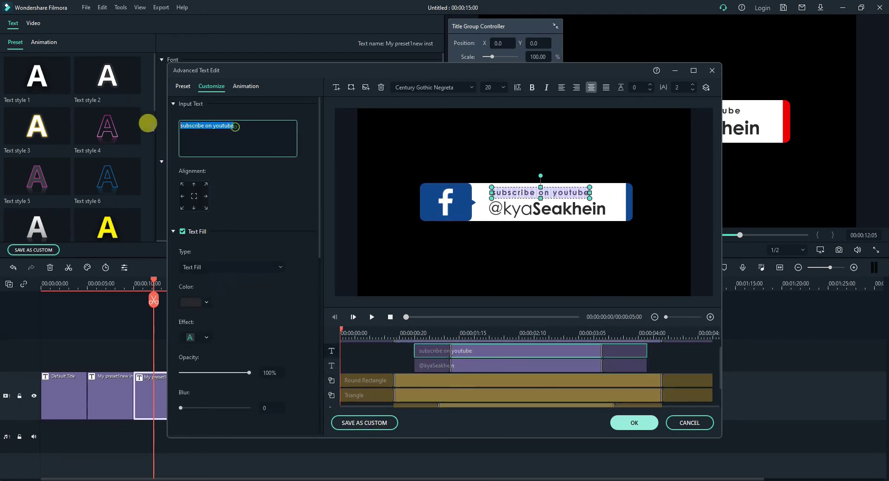
{"action": "type", "text": "like"}
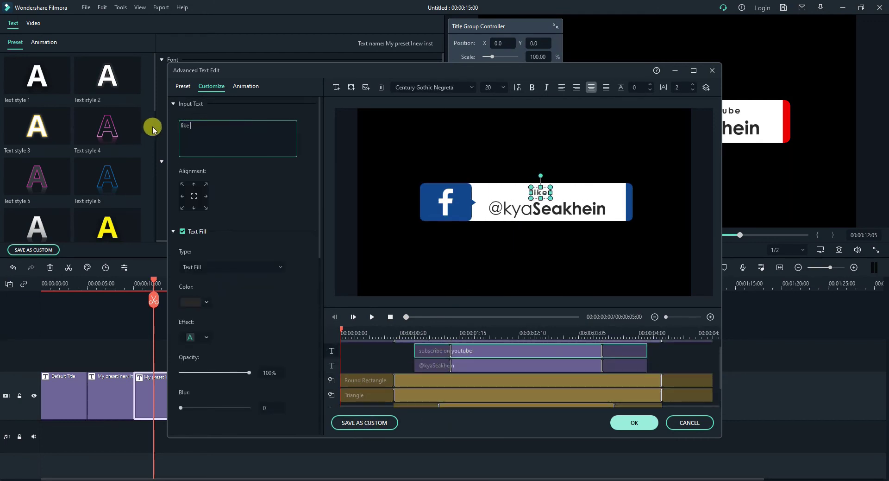
{"action": "type", "text": " on facebook"}
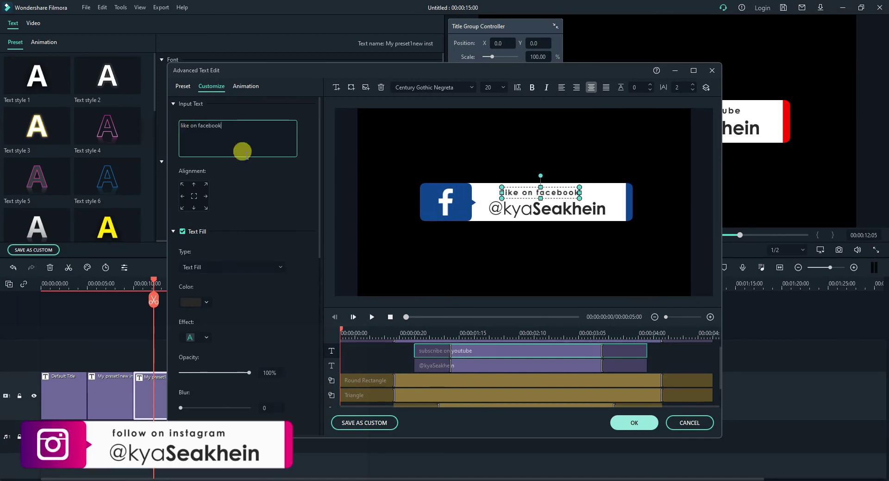
- Save the Facebook version as a custom preset named "My preset1newfacebook"
{"action": "left_click", "coordinate": [366, 421]}
{"action": "left_click_drag", "start_coordinate": [424, 195], "coordinate": [264, 243]}
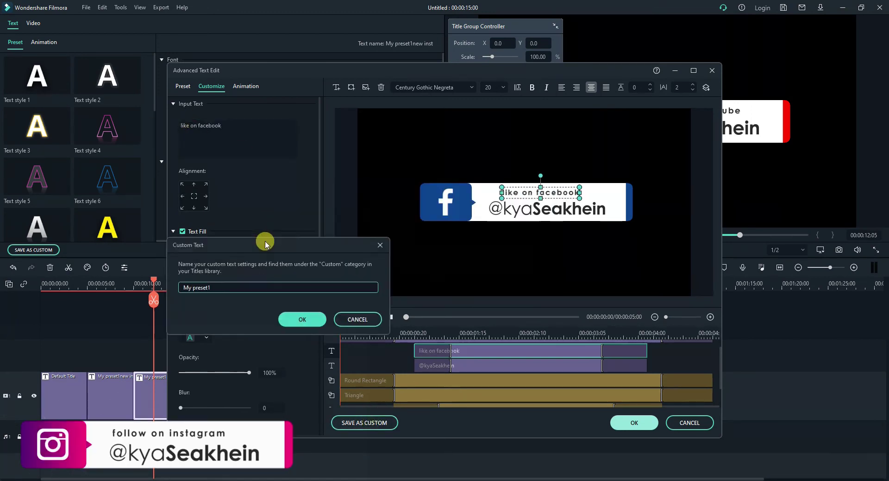
{"action": "type", "text": "newfa"}
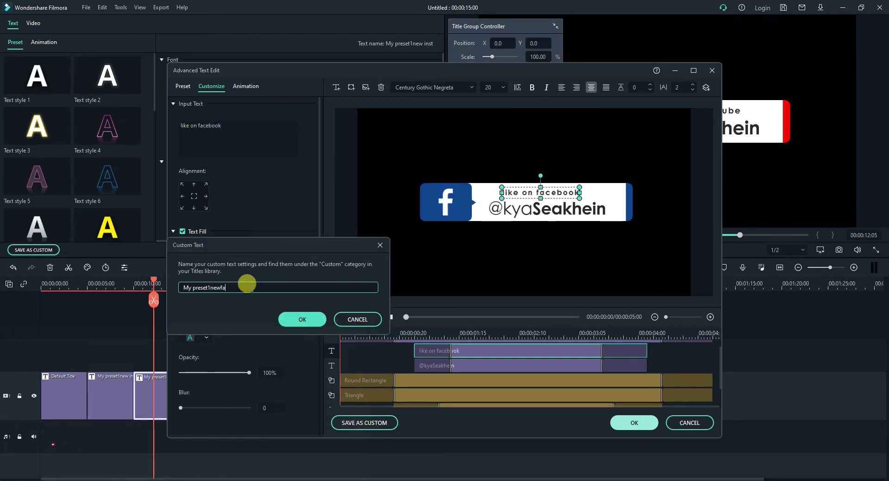
{"action": "type", "text": "cebook"}
{"action": "left_click", "coordinate": [305, 319]}
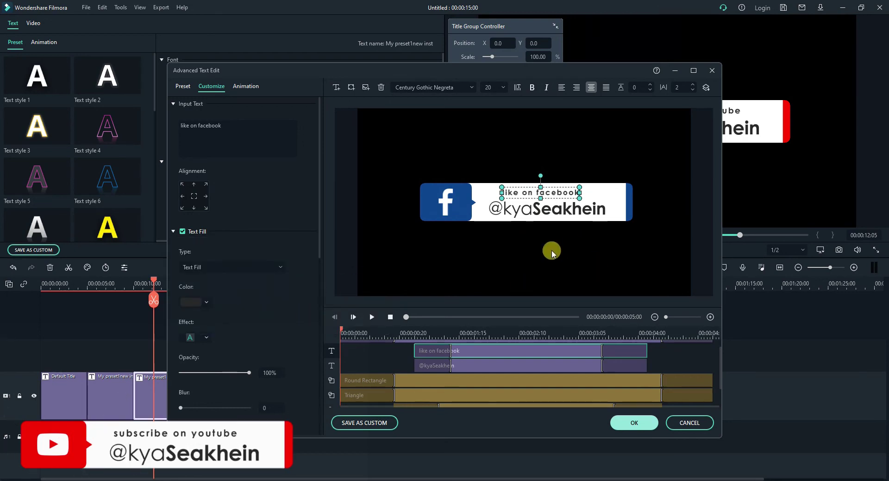
- Shift the "like on facebook" text left to line up with the handle and apply the edits to the clip
{"action": "scroll", "coordinate": [485, 390], "scroll_direction": "up", "scroll_amount": 1}
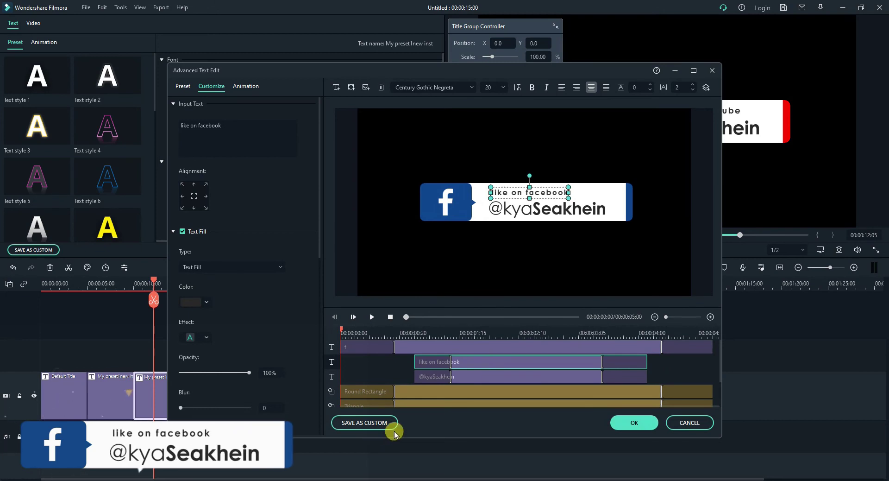
{"action": "left_click", "coordinate": [625, 423]}
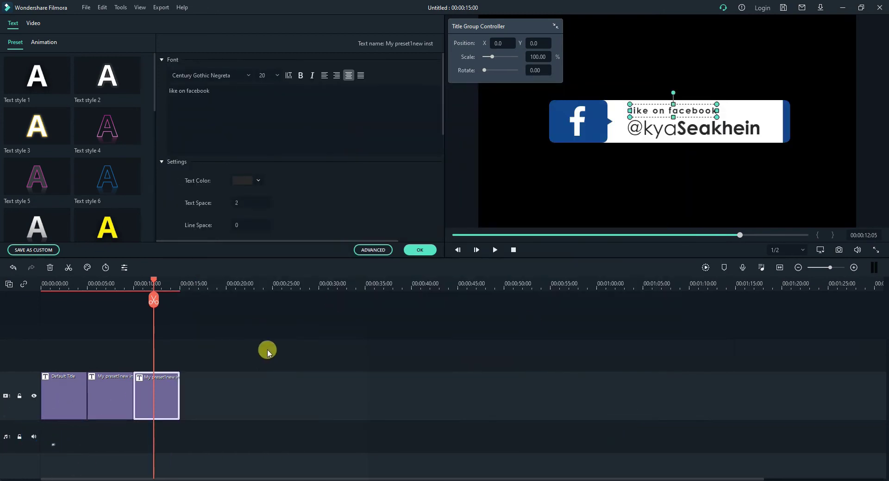
{"action": "left_click", "coordinate": [420, 250]}
- Copy the Facebook title clip and place the duplicate directly after it on the timeline
{"action": "right_click", "coordinate": [174, 397]}
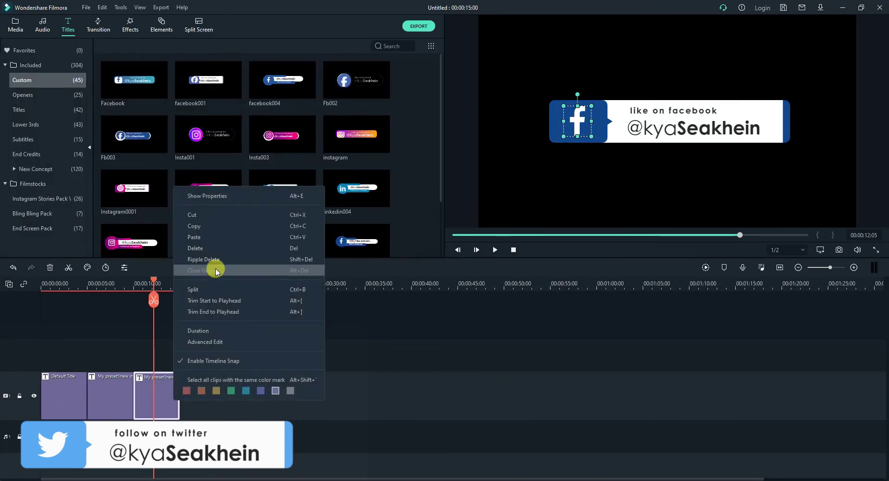
{"action": "left_click", "coordinate": [197, 228]}
{"action": "left_click", "coordinate": [197, 281]}
{"action": "left_click", "coordinate": [28, 383]}
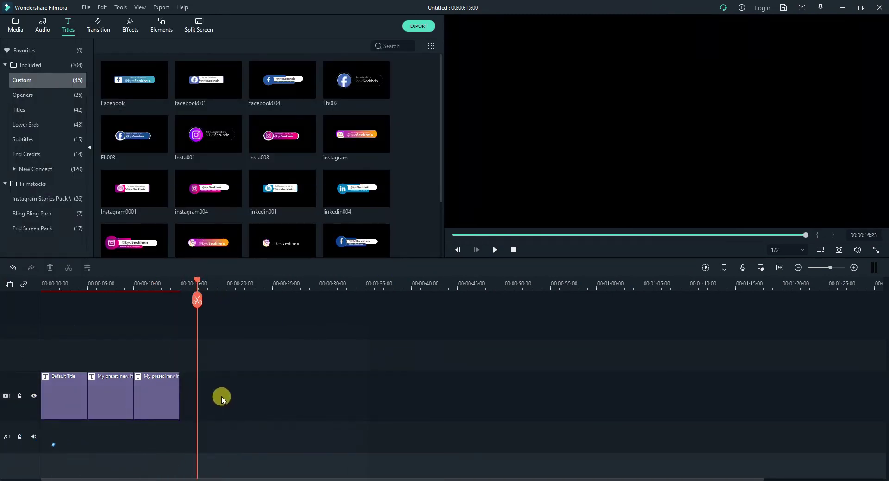
{"action": "key", "text": "ctrl+v"}
{"action": "left_click_drag", "start_coordinate": [214, 398], "coordinate": [195, 399]}
{"action": "left_click", "coordinate": [196, 283]}
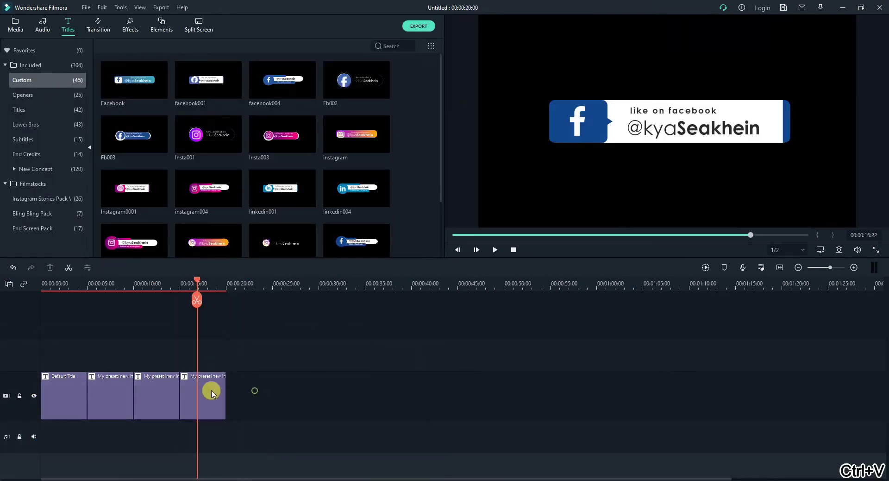
- Open the duplicated Facebook title for advanced editing and replace its icon text "f" with "t" for the Twitter logo
{"action": "left_click", "coordinate": [211, 392]}
{"action": "right_click", "coordinate": [212, 394]}
{"action": "left_click", "coordinate": [234, 332]}
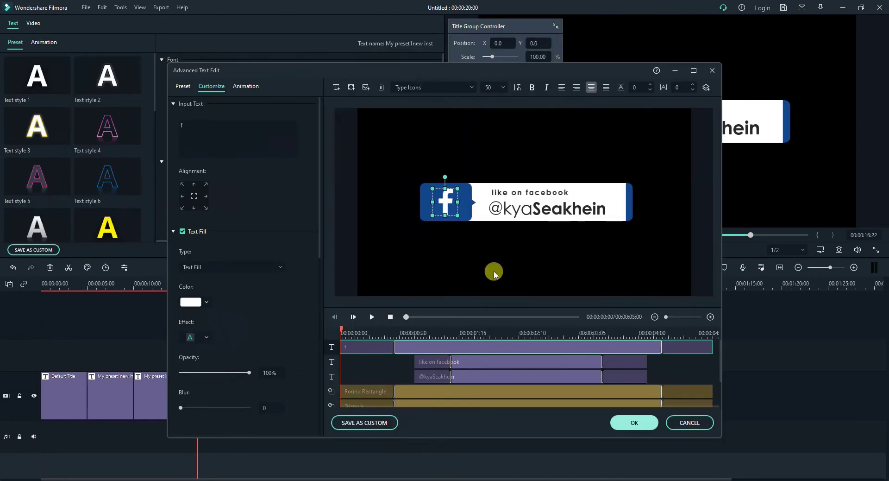
{"action": "left_click", "coordinate": [419, 396]}
{"action": "left_click", "coordinate": [401, 352]}
{"action": "scroll", "coordinate": [418, 390], "scroll_direction": "down", "scroll_amount": 1}
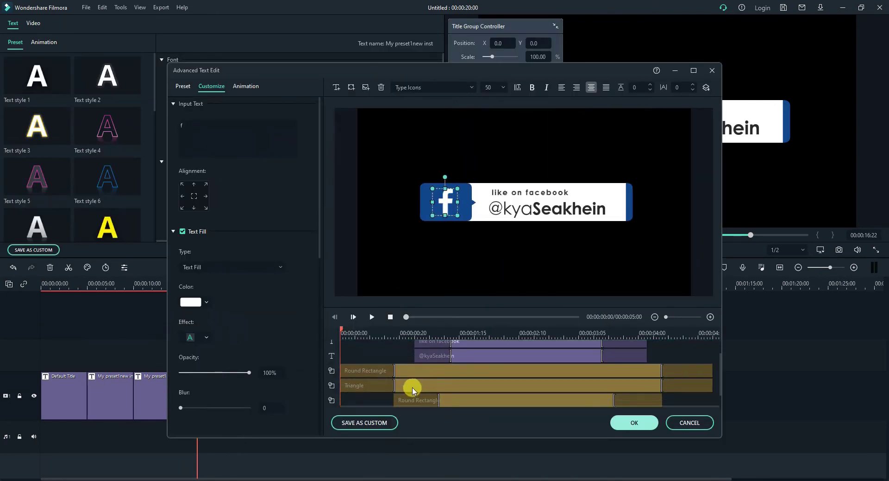
{"action": "scroll", "coordinate": [412, 392], "scroll_direction": "up", "scroll_amount": 1}
{"action": "double_click", "coordinate": [182, 126]}
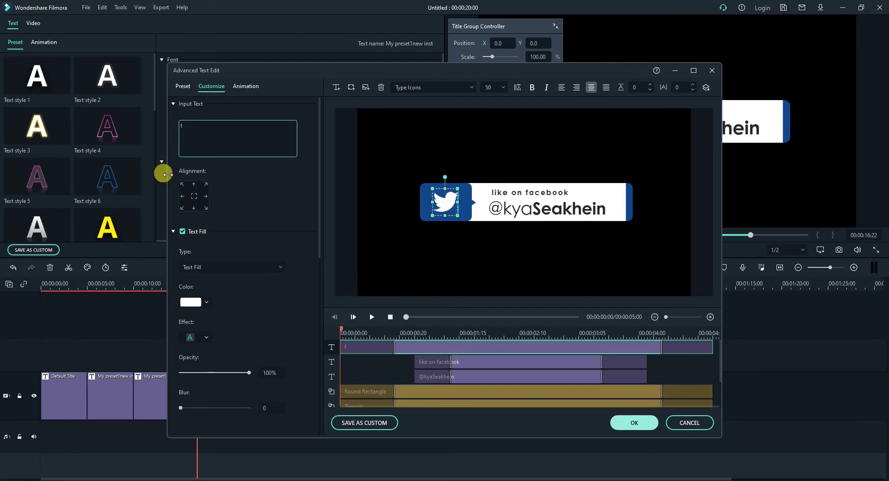
{"action": "left_click", "coordinate": [454, 307]}
- Give the Round Rectangle behind the Twitter icon a light blue #55aaff color fill
{"action": "left_click", "coordinate": [433, 391]}
{"action": "scroll", "coordinate": [492, 387], "scroll_direction": "down", "scroll_amount": 1}
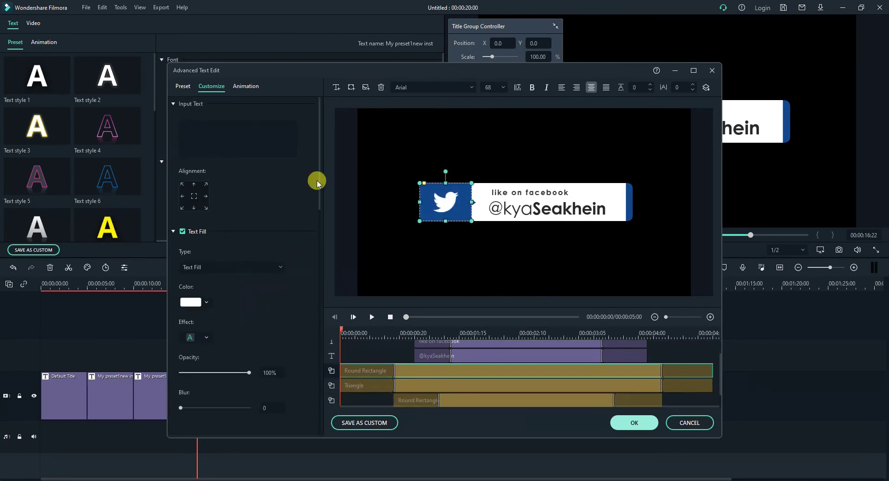
{"action": "left_click_drag", "start_coordinate": [320, 182], "coordinate": [324, 380]}
{"action": "left_click", "coordinate": [212, 324]}
{"action": "left_click", "coordinate": [213, 387]}
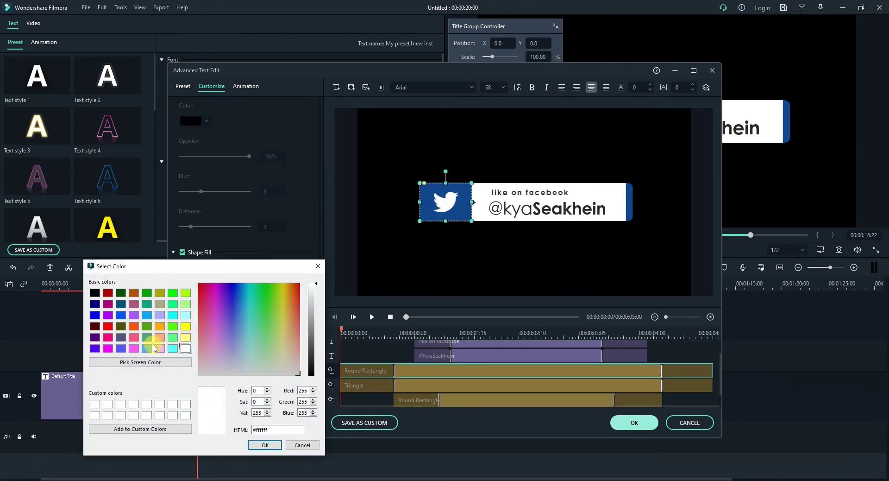
{"action": "left_click", "coordinate": [149, 347]}
{"action": "left_click", "coordinate": [256, 444]}
- Recolor the small Triangle layer beside the Twitter icon with the light blue #55aaff fill
{"action": "left_click", "coordinate": [442, 385]}
{"action": "left_click", "coordinate": [212, 325]}
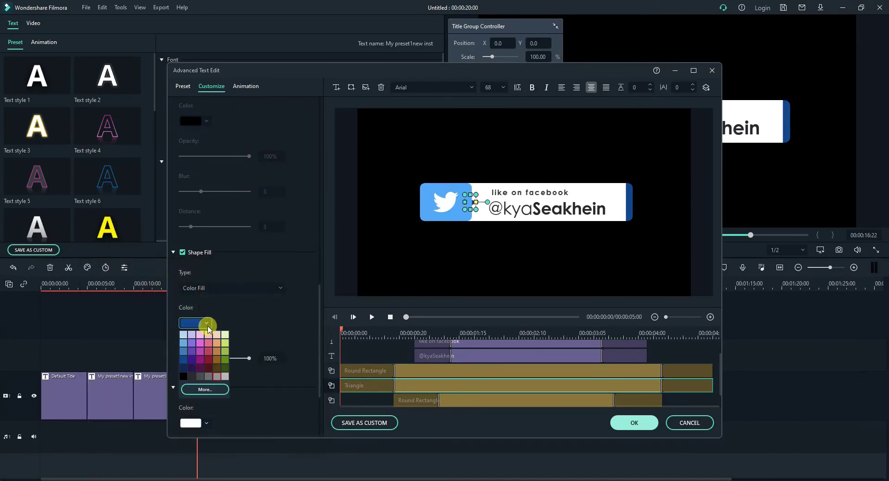
{"action": "left_click", "coordinate": [215, 388]}
{"action": "left_click", "coordinate": [146, 348]}
{"action": "left_click", "coordinate": [265, 445]}
- Set the fill of the lowest Round Rectangle layer, the Twitter banner's end strip, to #55aaff
{"action": "left_click", "coordinate": [440, 397]}
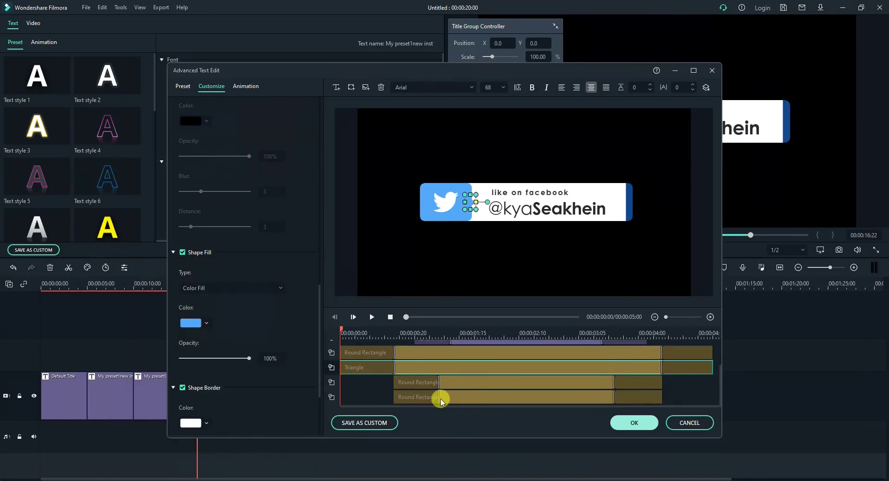
{"action": "left_click", "coordinate": [215, 322]}
{"action": "left_click", "coordinate": [204, 388]}
{"action": "left_click", "coordinate": [148, 348]}
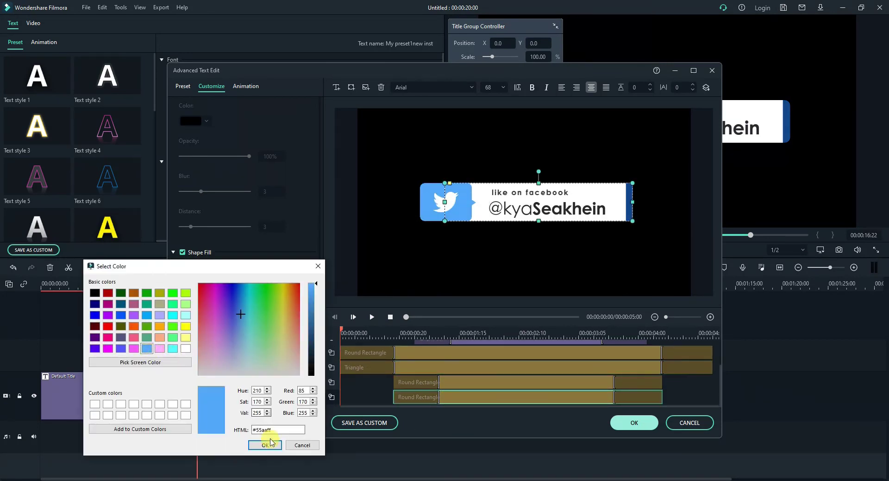
{"action": "left_click", "coordinate": [264, 444]}
{"action": "left_click", "coordinate": [466, 287]}
- Change the "like on facebook" text to "follow on twitter"
{"action": "scroll", "coordinate": [458, 362], "scroll_direction": "up", "scroll_amount": 1}
{"action": "scroll", "coordinate": [458, 361], "scroll_direction": "up", "scroll_amount": 1}
{"action": "left_click", "coordinate": [457, 361]}
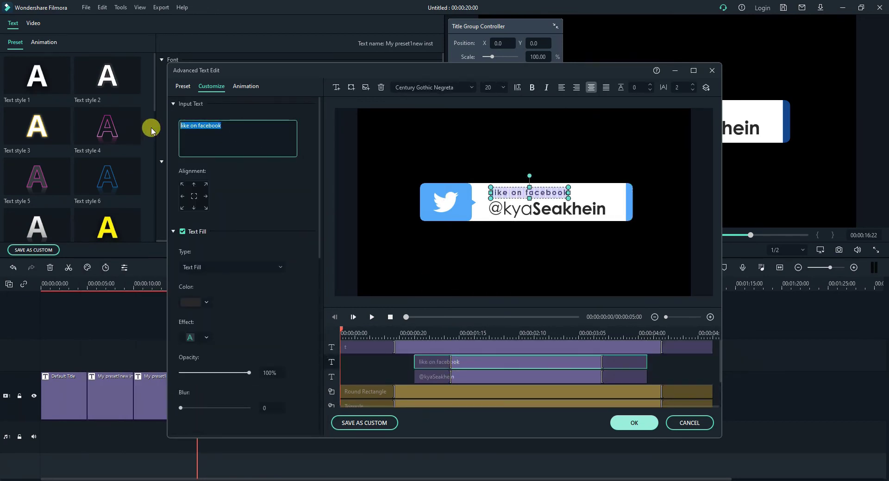
{"action": "type", "text": "follow on twi"}
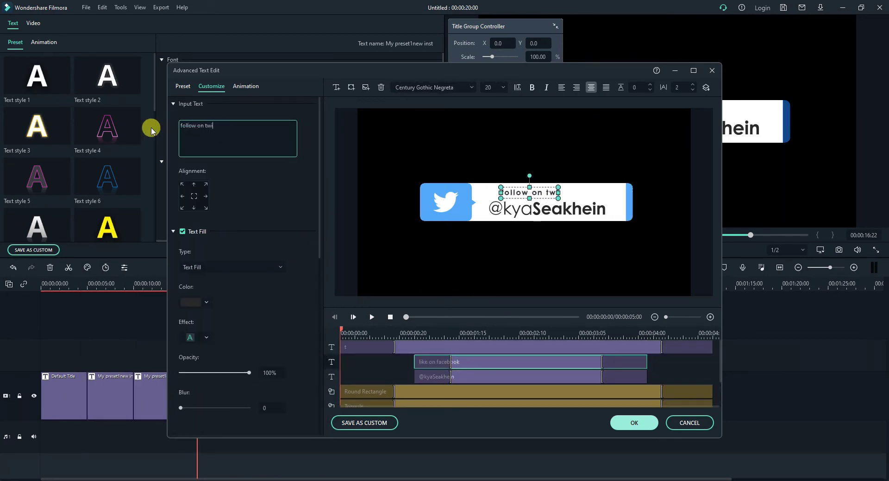
{"action": "type", "text": "tter"}
{"action": "left_click", "coordinate": [471, 255]}
- Save the Twitter version as a custom preset named "My preset1new twitter" and apply the edits to the clip
{"action": "left_click", "coordinate": [370, 426]}
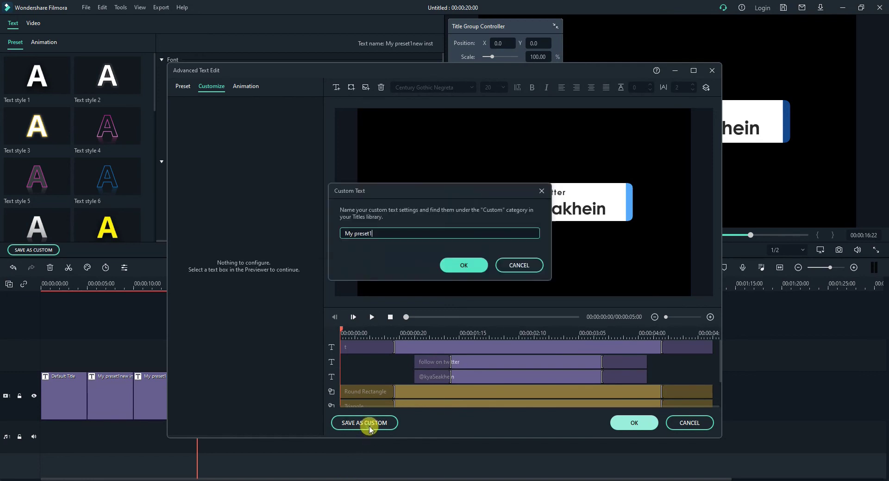
{"action": "left_click_drag", "start_coordinate": [446, 195], "coordinate": [327, 244]}
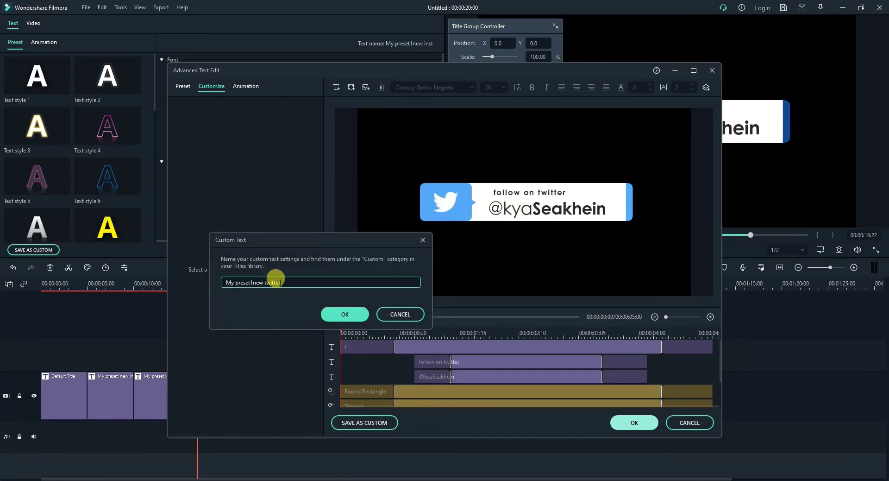
{"action": "left_click", "coordinate": [345, 314]}
{"action": "left_click", "coordinate": [633, 422]}
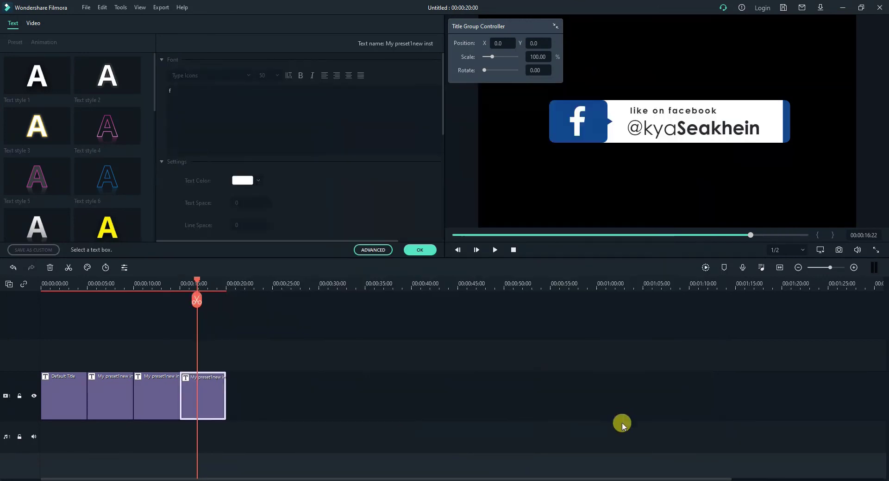
{"action": "left_click", "coordinate": [420, 249]}
- Move the playhead back into the Instagram title clip and preview Element Motion Shape 3 from the favorite elements
{"action": "left_click_drag", "start_coordinate": [196, 282], "coordinate": [67, 287]}
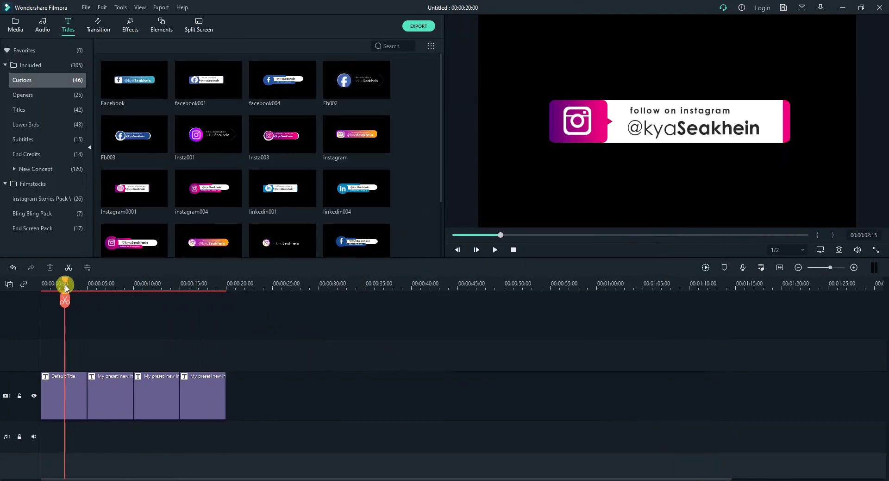
{"action": "left_click", "coordinate": [130, 27]}
{"action": "left_click", "coordinate": [161, 26]}
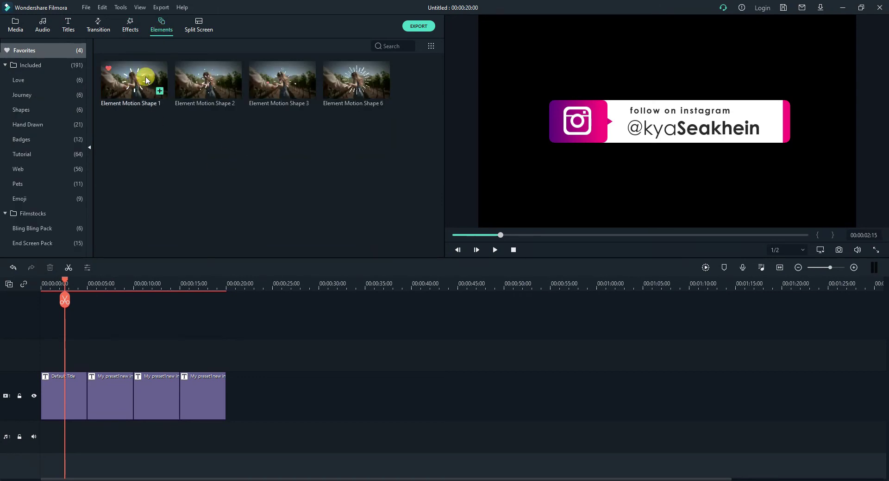
{"action": "left_click", "coordinate": [289, 74]}
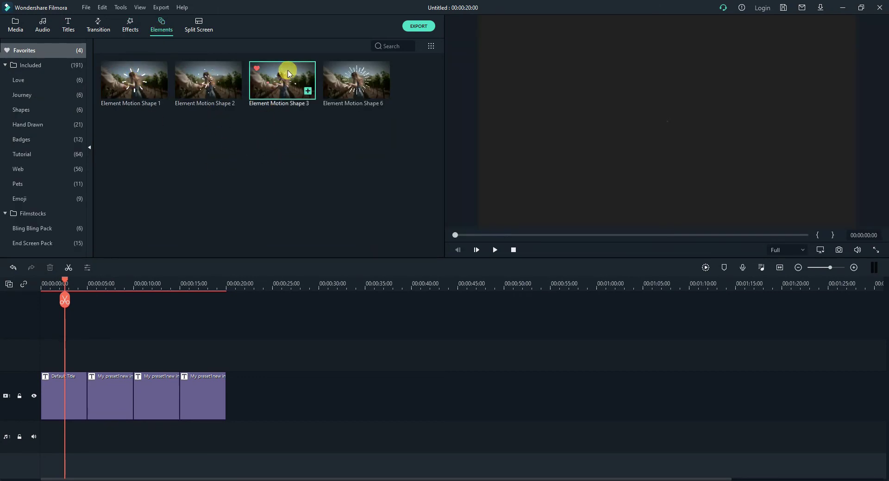
- Move the four title clips up to video track 2 and place Element Motion Shape 3 beneath the Instagram title on track 1
{"action": "left_click_drag", "start_coordinate": [253, 351], "coordinate": [44, 416]}
{"action": "left_click_drag", "start_coordinate": [107, 399], "coordinate": [110, 355]}
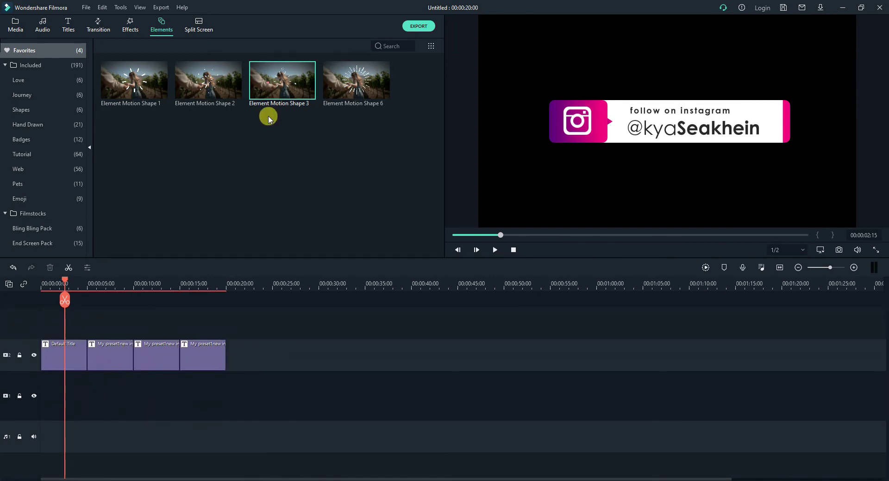
{"action": "left_click_drag", "start_coordinate": [299, 75], "coordinate": [66, 395]}
- Reposition and shrink the motion element in the preview so its burst is centred on the Instagram logo
{"action": "left_click_drag", "start_coordinate": [65, 280], "coordinate": [69, 280]}
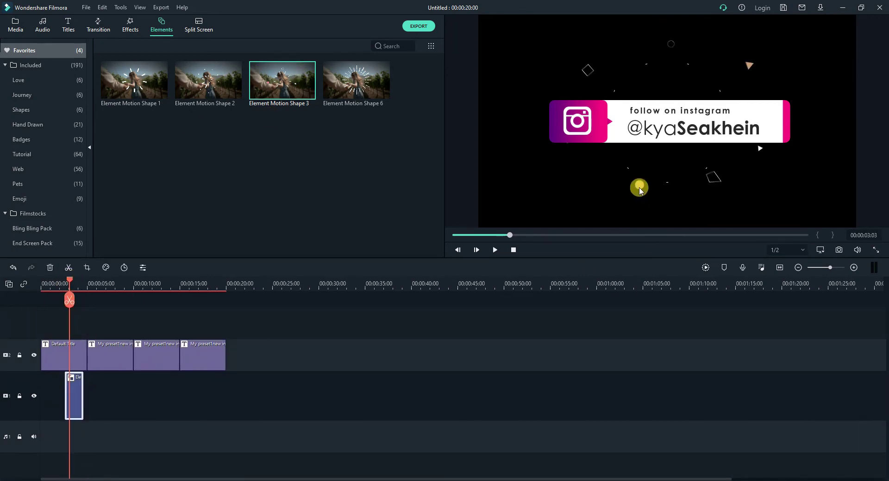
{"action": "left_click_drag", "start_coordinate": [639, 188], "coordinate": [532, 190]}
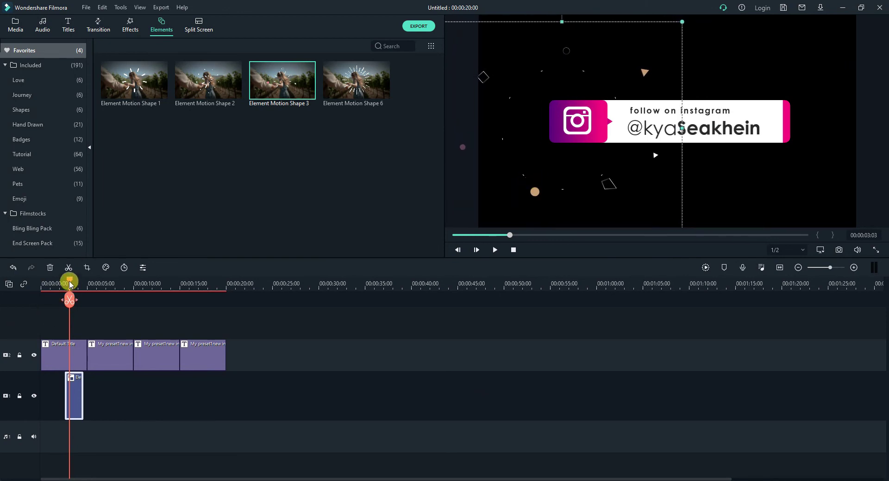
{"action": "left_click_drag", "start_coordinate": [70, 281], "coordinate": [68, 280]}
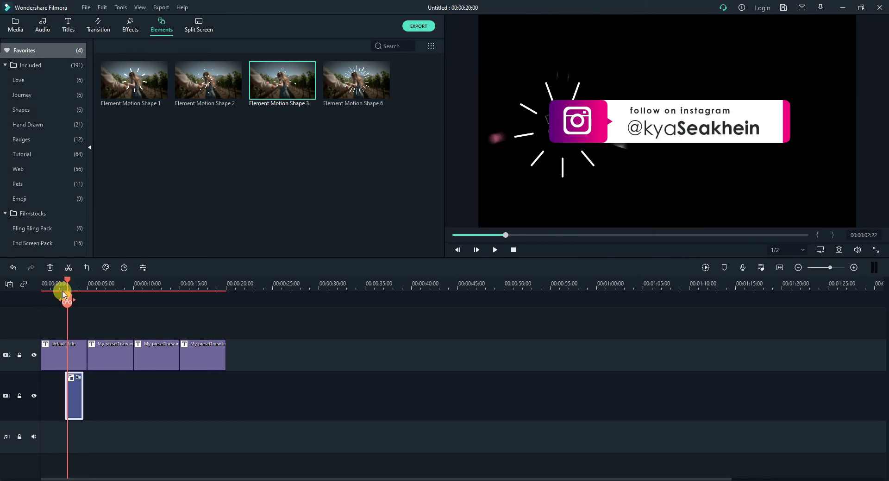
{"action": "left_click_drag", "start_coordinate": [562, 179], "coordinate": [570, 165]}
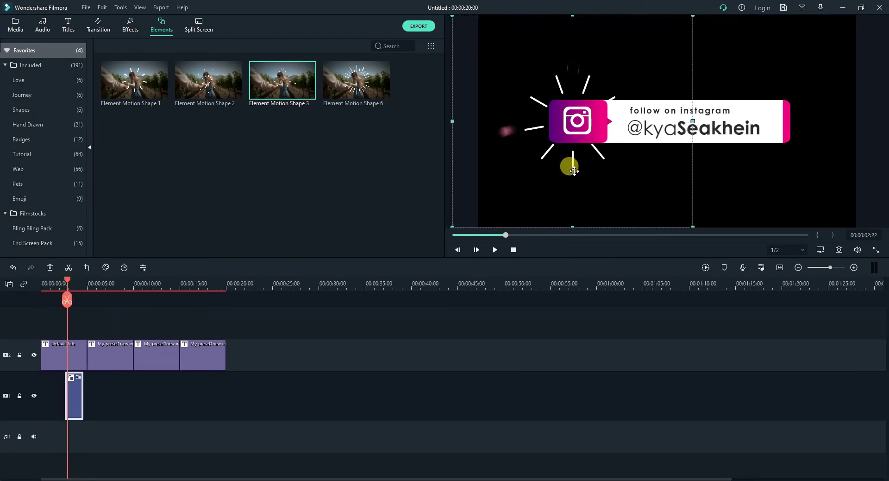
{"action": "left_click_drag", "start_coordinate": [678, 211], "coordinate": [631, 207]}
{"action": "left_click", "coordinate": [212, 412]}
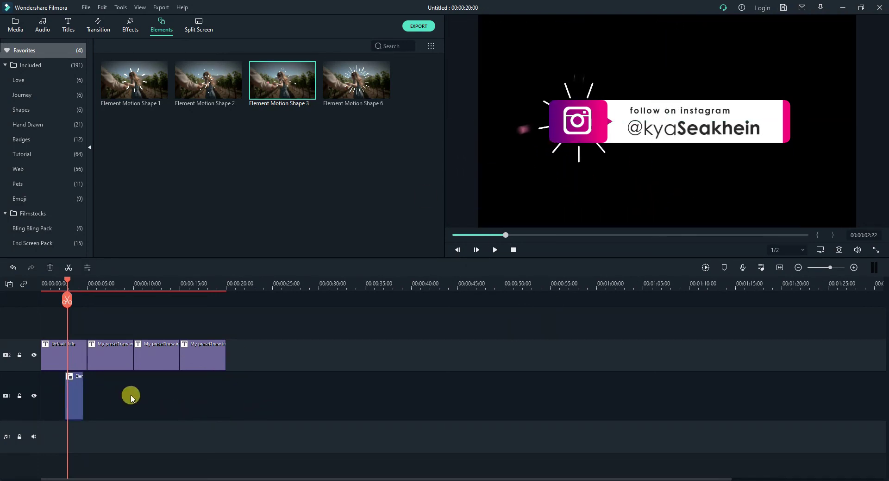
- Copy the motion element clip and paste one copy beneath each of the YouTube, Facebook and Twitter titles on track 1
{"action": "right_click", "coordinate": [82, 396]}
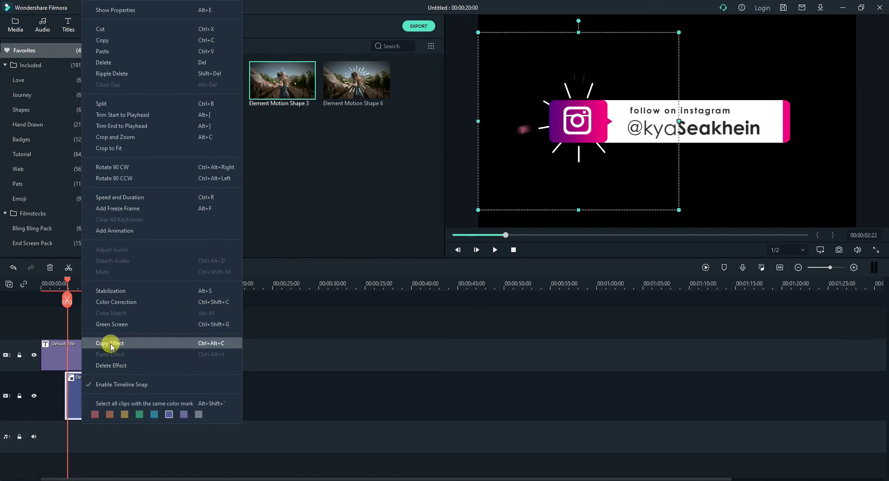
{"action": "left_click", "coordinate": [107, 41]}
{"action": "left_click", "coordinate": [111, 284]}
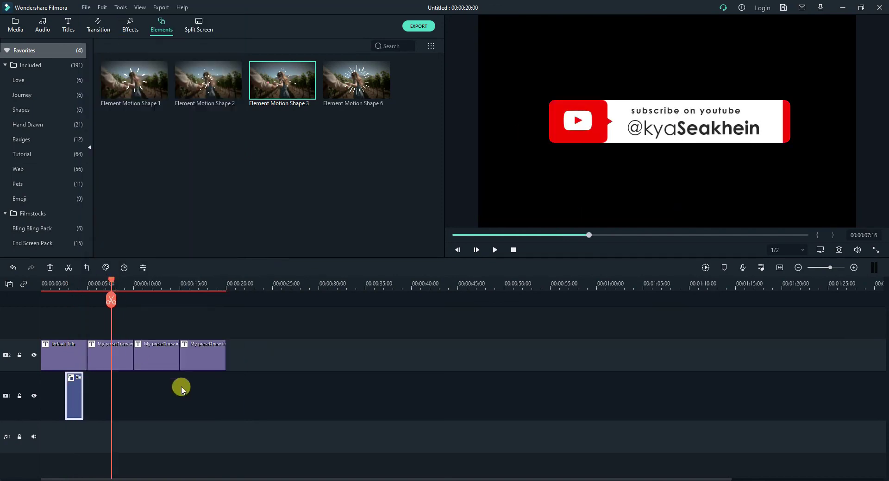
{"action": "left_click", "coordinate": [181, 387]}
{"action": "key", "text": "ctrl+v"}
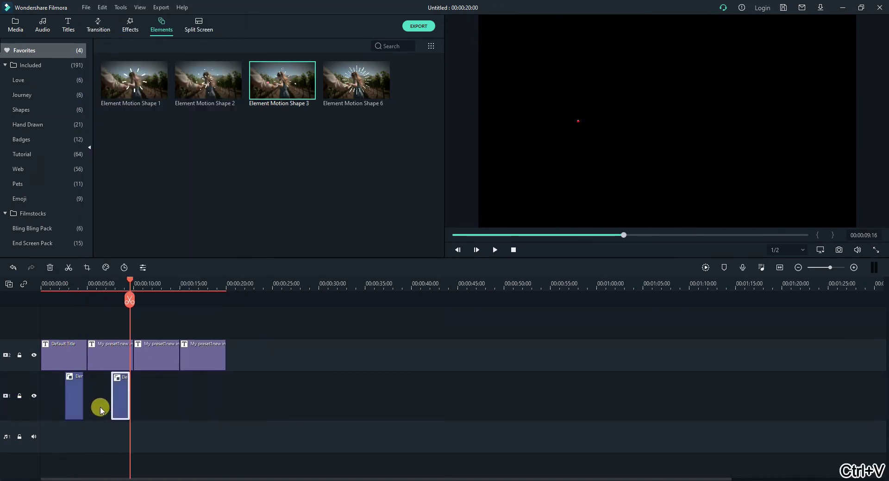
{"action": "left_click", "coordinate": [159, 282]}
{"action": "key", "text": "ctrl+v"}
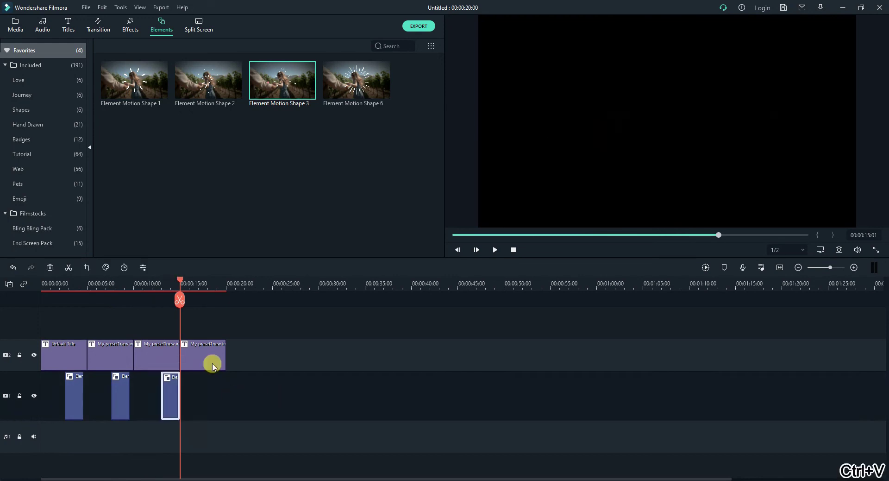
{"action": "left_click", "coordinate": [202, 283]}
{"action": "key", "text": "ctrl+v"}
{"action": "left_click", "coordinate": [139, 407]}
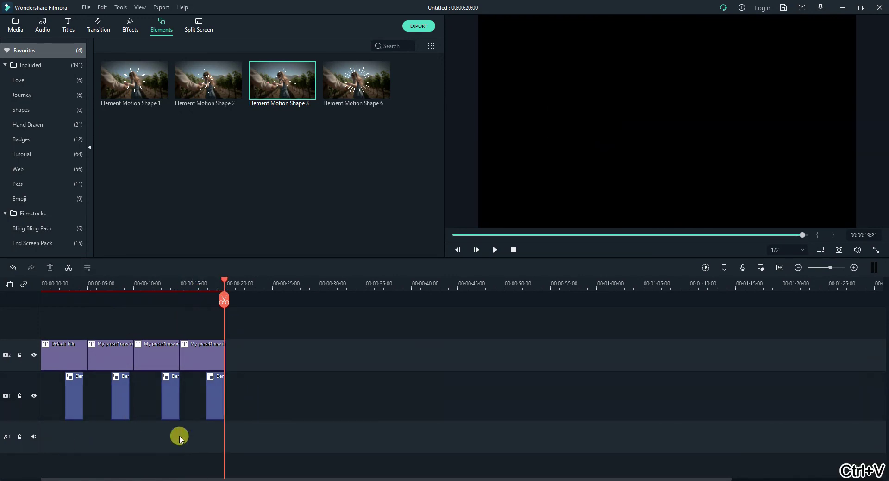
- Shift the four motion elements earlier so each starts just over a second into its title, and play the timeline from the start
{"action": "left_click_drag", "start_coordinate": [224, 282], "coordinate": [193, 291]}
{"action": "left_click_drag", "start_coordinate": [212, 401], "coordinate": [148, 397]}
{"action": "left_click", "coordinate": [115, 391]}
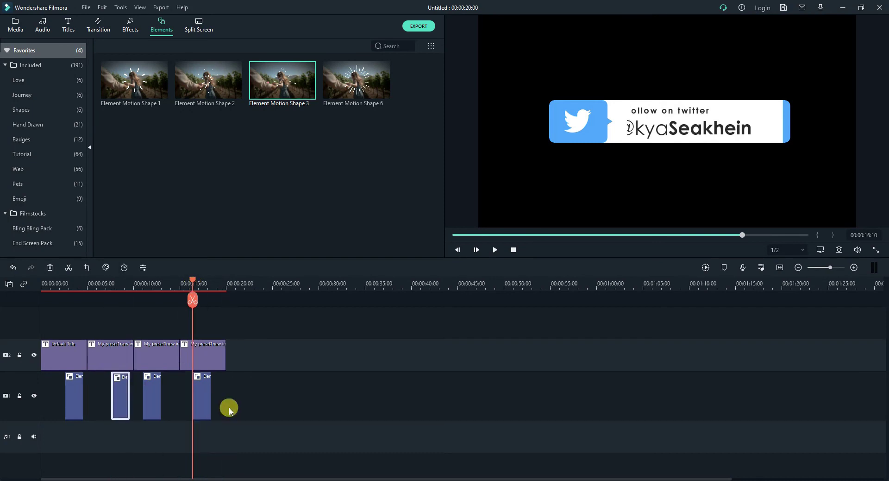
{"action": "left_click", "coordinate": [99, 279]}
{"action": "left_click_drag", "start_coordinate": [119, 407], "coordinate": [64, 401]}
{"action": "left_click", "coordinate": [54, 285]}
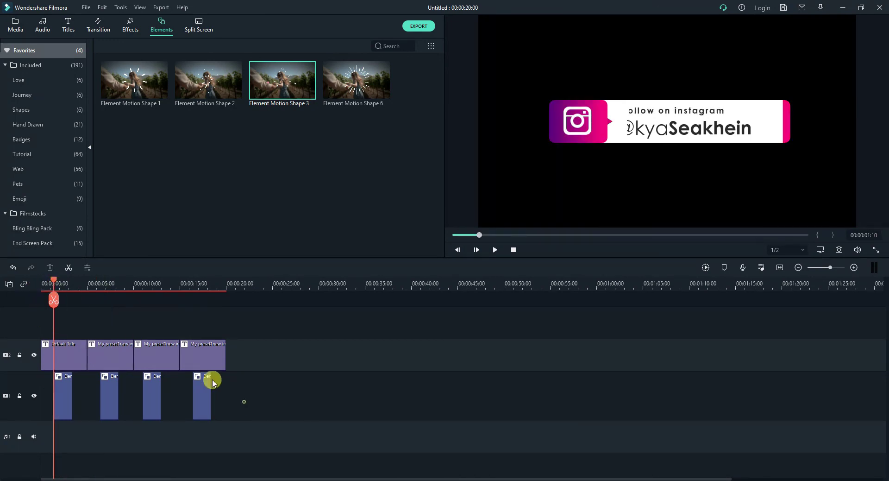
{"action": "left_click_drag", "start_coordinate": [53, 281], "coordinate": [41, 283]}
{"action": "left_click", "coordinate": [496, 250]}
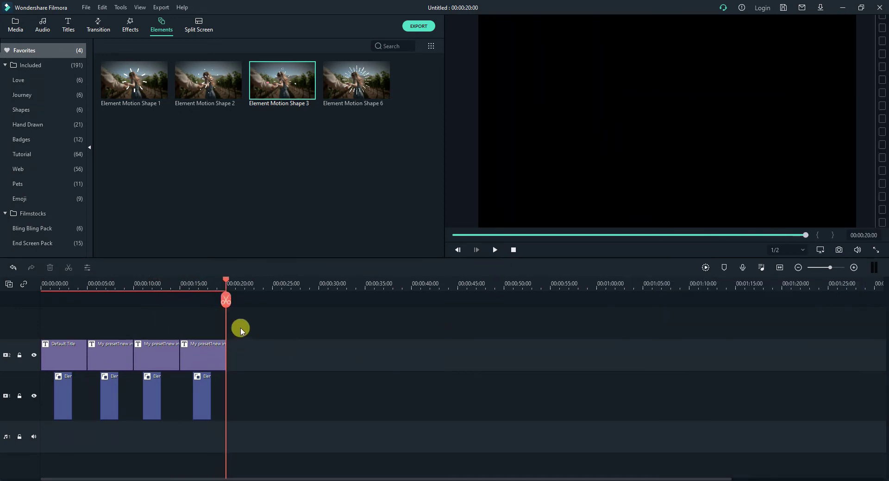
- Move all title and motion element clips up one track to leave video track 1 empty
{"action": "left_click_drag", "start_coordinate": [241, 328], "coordinate": [60, 399]}
{"action": "left_click_drag", "start_coordinate": [159, 355], "coordinate": [159, 322]}
{"action": "left_click", "coordinate": [296, 401]}
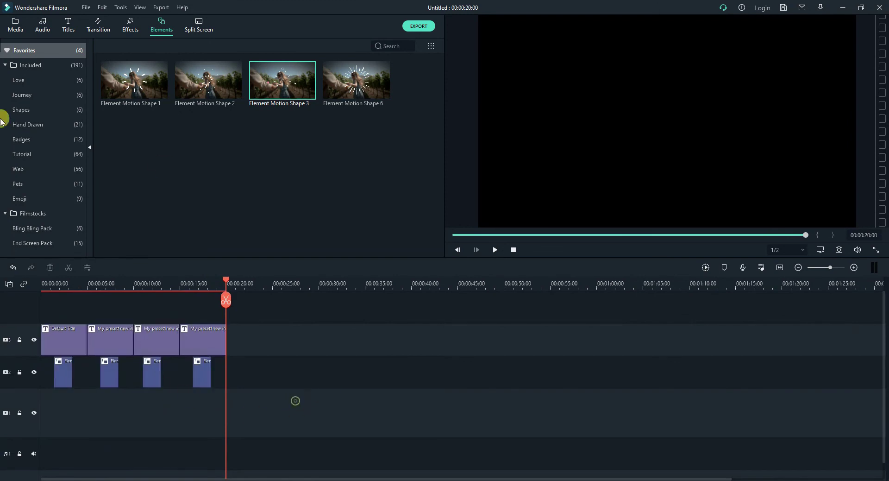
- Add the Green sample colour to track 1, spanning all four titles, and check the YouTube title over it
{"action": "left_click", "coordinate": [15, 28]}
{"action": "left_click", "coordinate": [19, 105]}
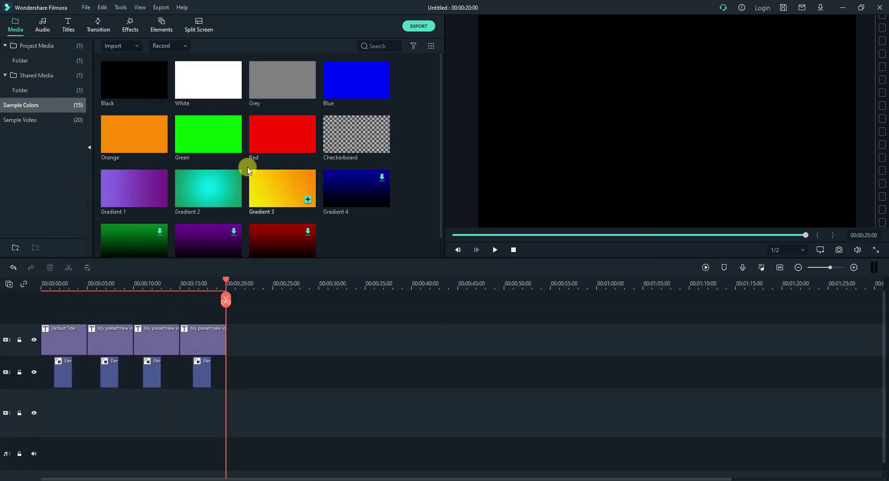
{"action": "left_click_drag", "start_coordinate": [204, 135], "coordinate": [225, 409]}
{"action": "left_click_drag", "start_coordinate": [226, 280], "coordinate": [103, 284]}
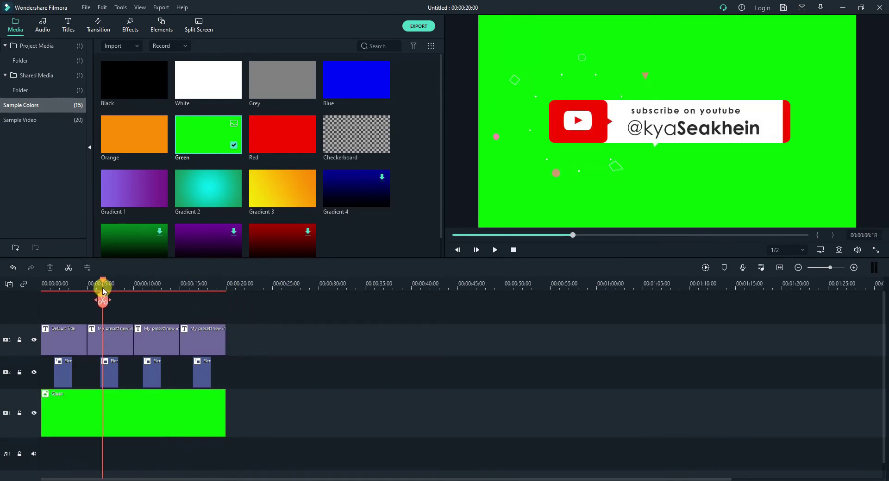
- Export the timeline locally as an MP4 at 30 fps and close the export window once rendering is complete
{"action": "left_click", "coordinate": [419, 27]}
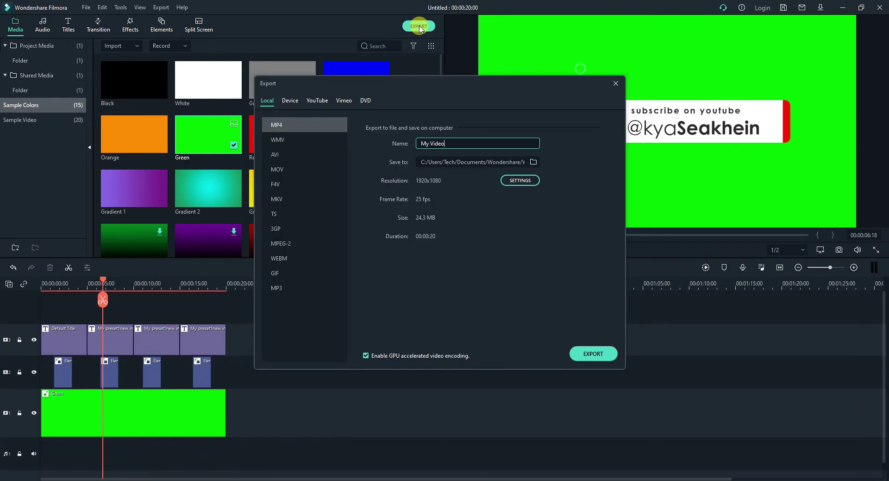
{"action": "left_click", "coordinate": [520, 182]}
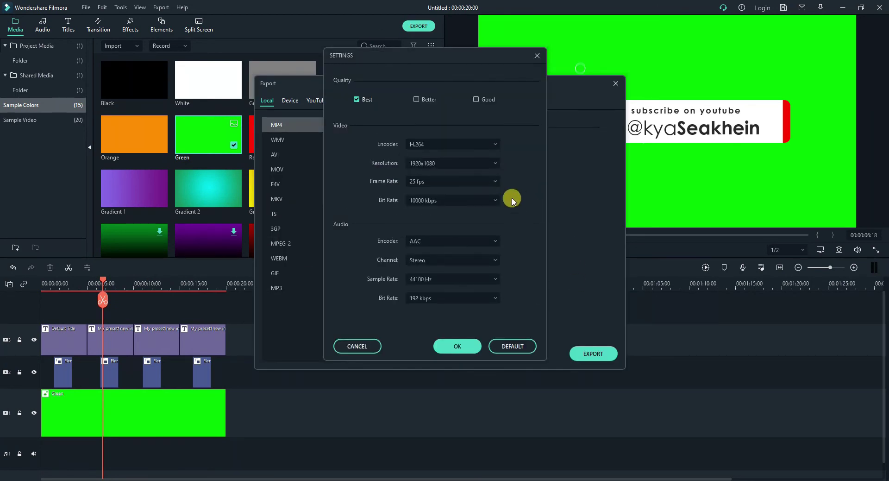
{"action": "left_click", "coordinate": [495, 182]}
{"action": "left_click", "coordinate": [453, 275]}
{"action": "left_click", "coordinate": [456, 346]}
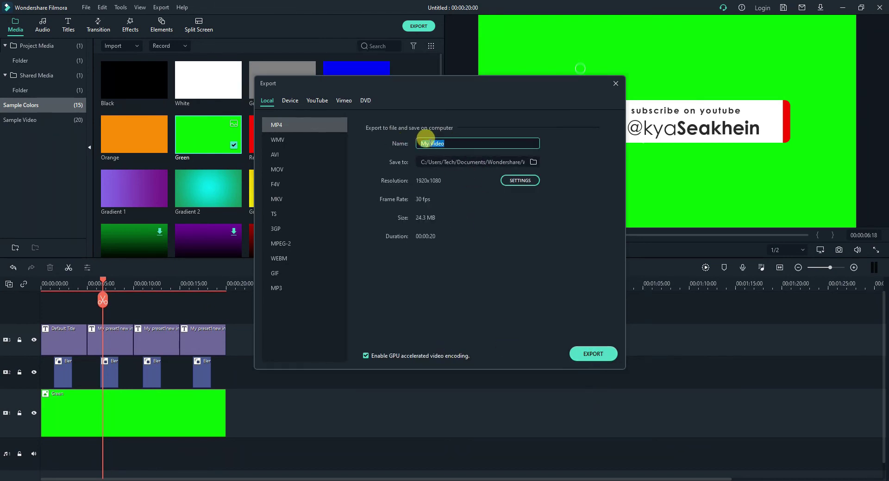
{"action": "left_click", "coordinate": [594, 362]}
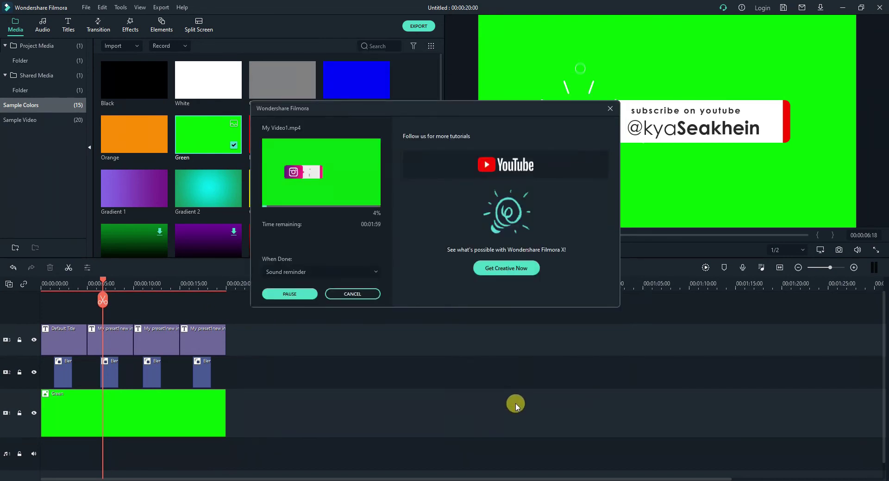
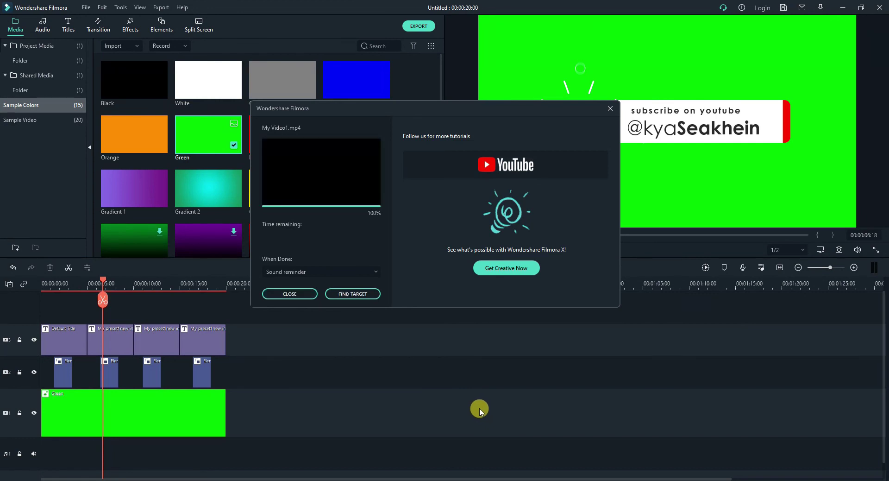
{"action": "left_click", "coordinate": [289, 294]}
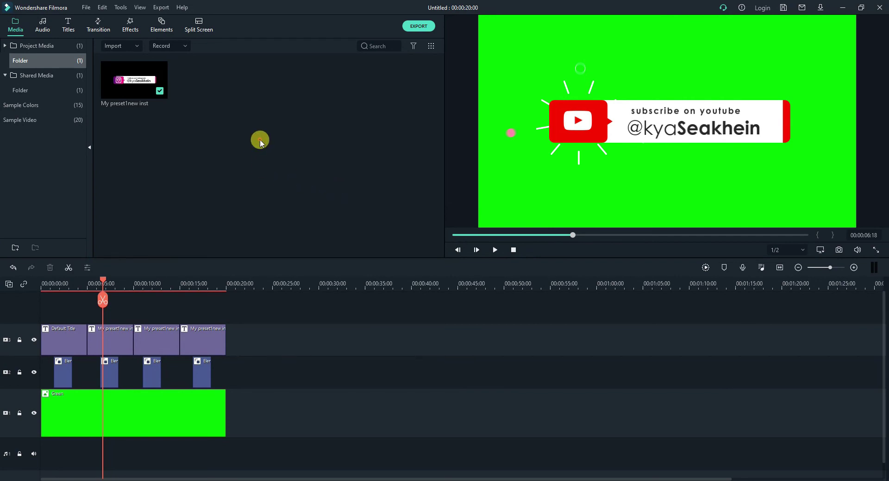
- Import the exported My Video1 file from the output folder into the project media
{"action": "right_click", "coordinate": [260, 140]}
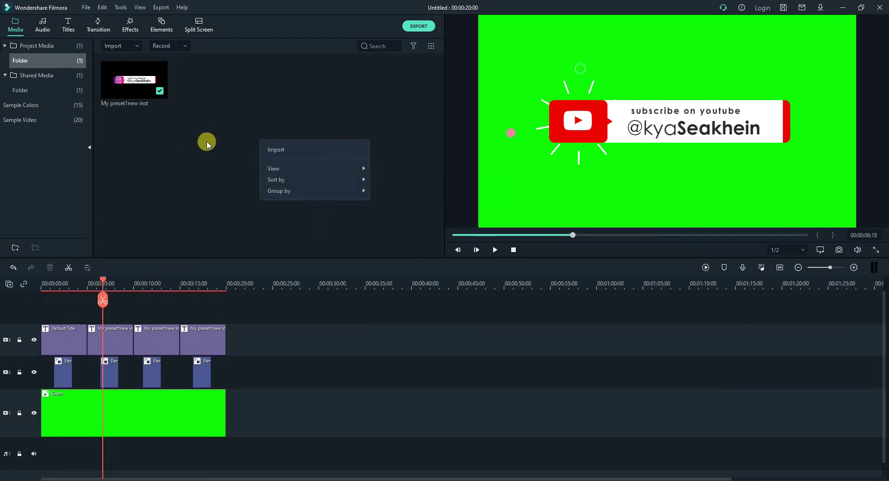
{"action": "right_click", "coordinate": [244, 135]}
{"action": "left_click", "coordinate": [259, 146]}
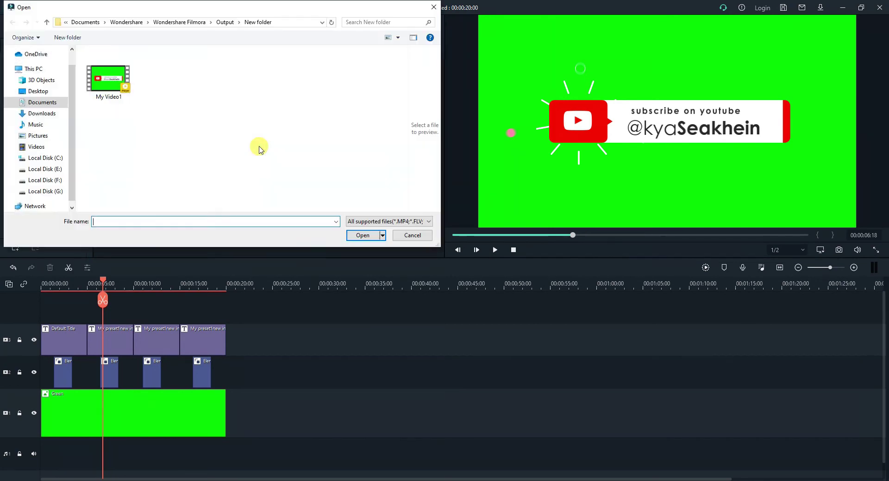
{"action": "left_click", "coordinate": [353, 236]}
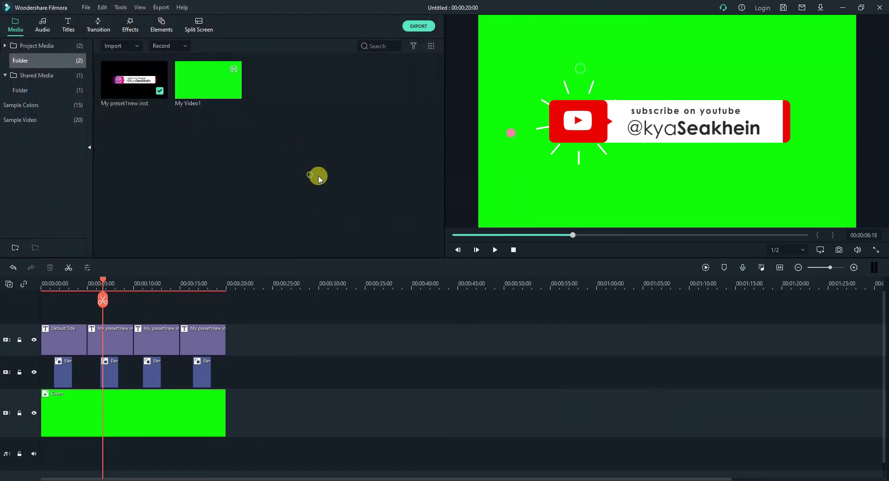
- Add the sample videos Travel 01, Travel 02, Travel 03 and Travel 04 in sequence on track 1, after the green clip
{"action": "left_click", "coordinate": [27, 122]}
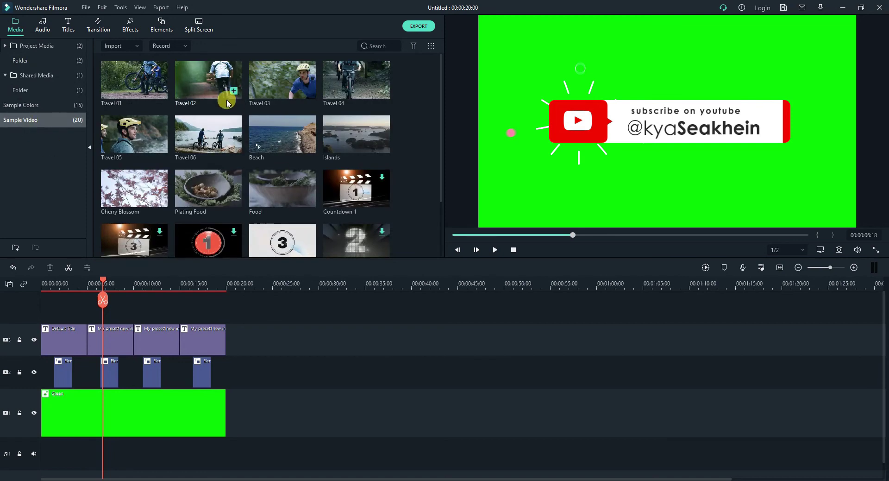
{"action": "left_click_drag", "start_coordinate": [134, 80], "coordinate": [247, 413]}
{"action": "left_click_drag", "start_coordinate": [207, 80], "coordinate": [257, 412]}
{"action": "left_click_drag", "start_coordinate": [282, 76], "coordinate": [286, 412]}
{"action": "left_click_drag", "start_coordinate": [356, 92], "coordinate": [362, 370]}
- Place the My Video1 clip on track 3 above the travel clips and move the playhead to its Instagram title
{"action": "left_click", "coordinate": [39, 46]}
{"action": "left_click_drag", "start_coordinate": [187, 76], "coordinate": [237, 344]}
{"action": "left_click", "coordinate": [277, 279]}
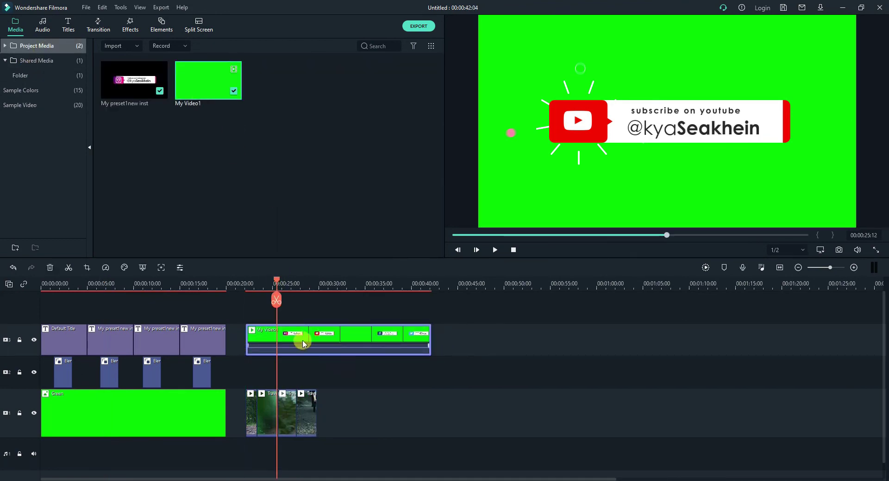
- Apply the green screen Chroma Key to the My Video1 clip, check its alpha channel view, and accept the settings
{"action": "right_click", "coordinate": [323, 335]}
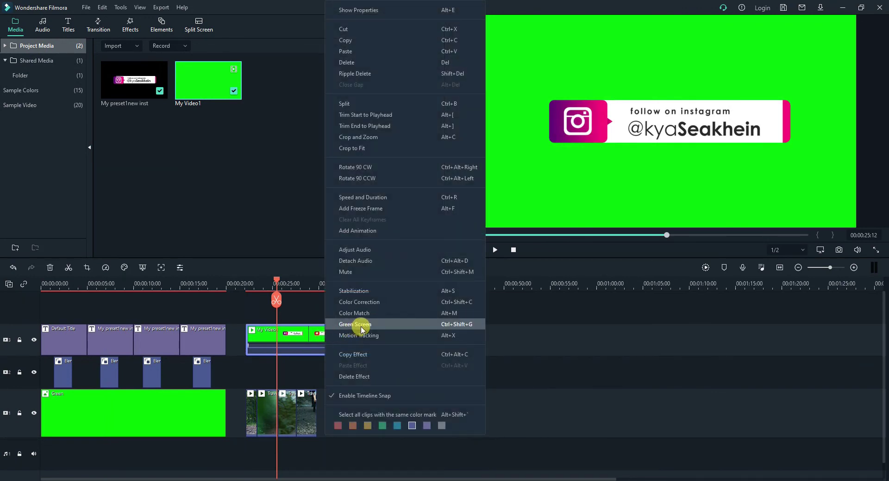
{"action": "left_click", "coordinate": [204, 272]}
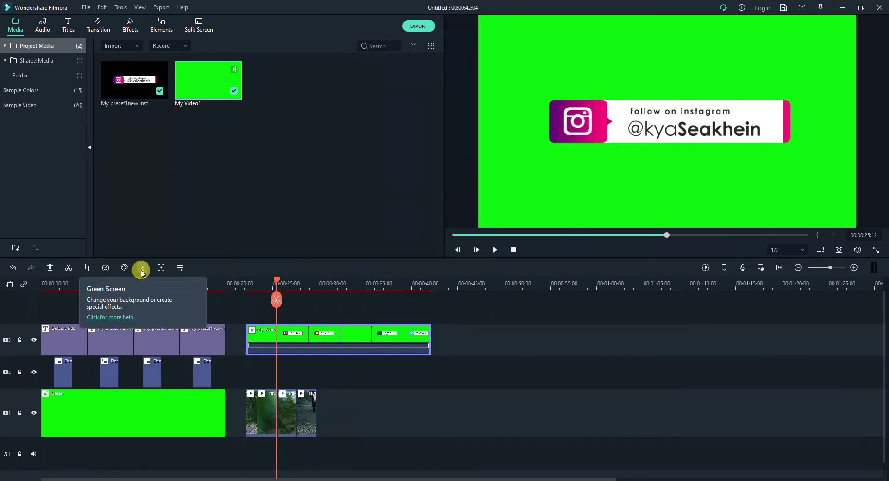
{"action": "left_click", "coordinate": [142, 269]}
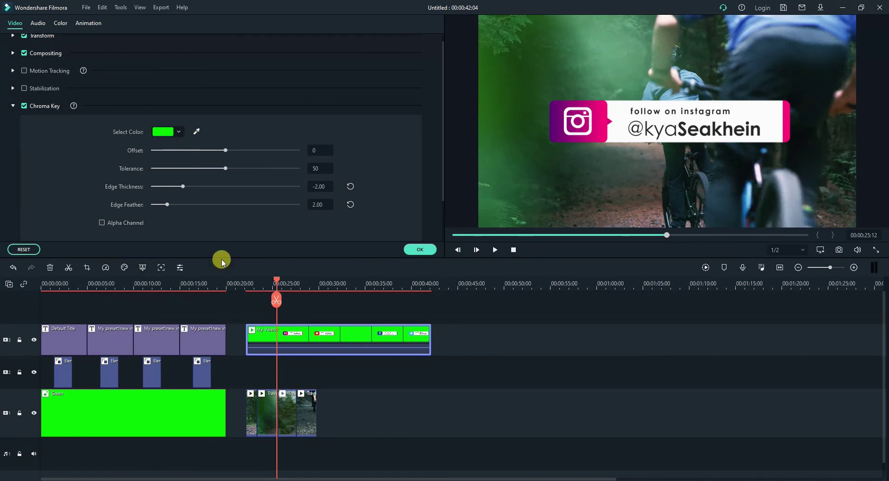
{"action": "left_click", "coordinate": [102, 223]}
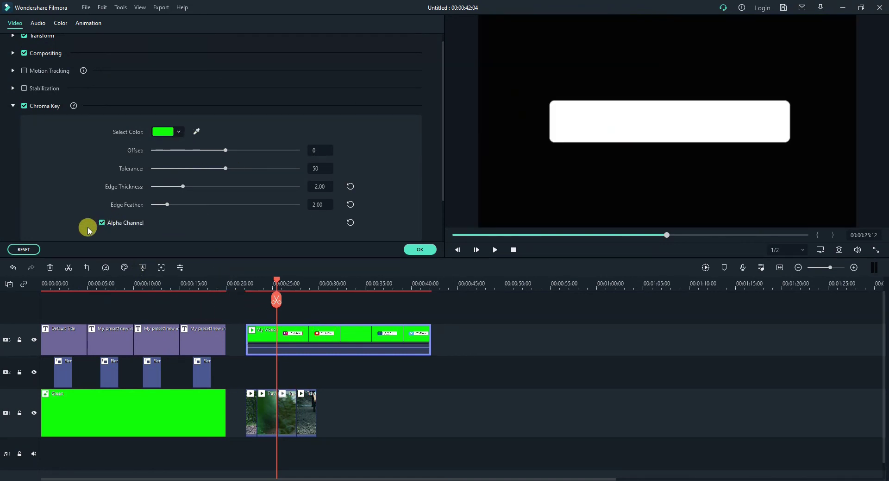
{"action": "mouse_move", "coordinate": [278, 283]}
{"action": "left_mouse_down"}
{"action": "mouse_move", "coordinate": [361, 283]}
{"action": "mouse_move", "coordinate": [265, 283]}
{"action": "left_mouse_up"}
{"action": "left_click", "coordinate": [101, 223]}
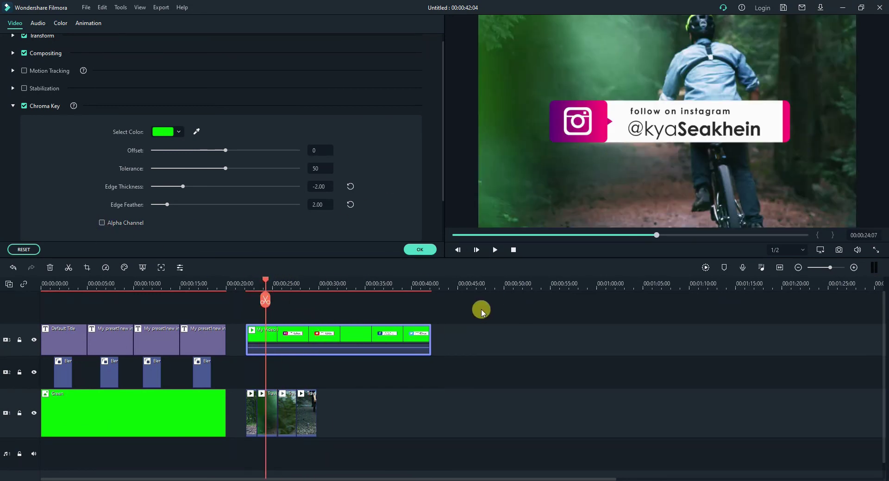
{"action": "left_click", "coordinate": [421, 250]}
- Delete the keyed My Video1 clip from track 3 above the travel clips
{"action": "left_click", "coordinate": [468, 350]}
{"action": "left_click", "coordinate": [418, 342]}
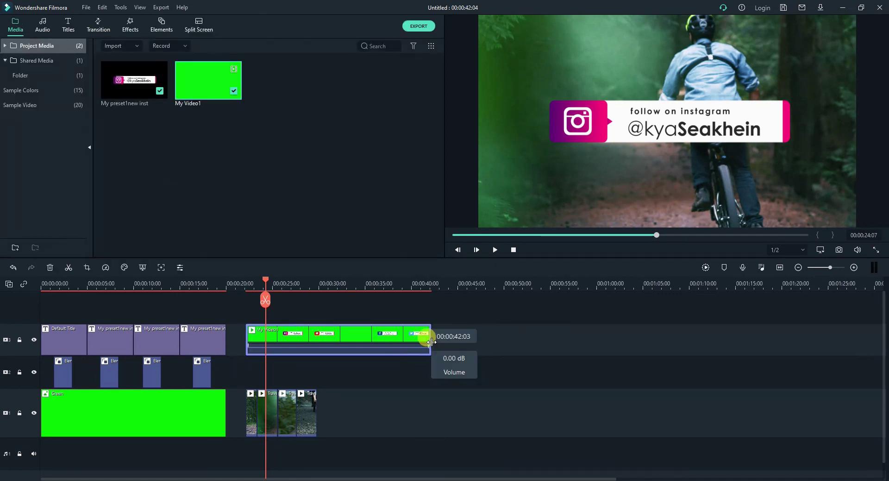
{"action": "key", "text": "Delete"}
{"action": "left_click", "coordinate": [273, 191]}
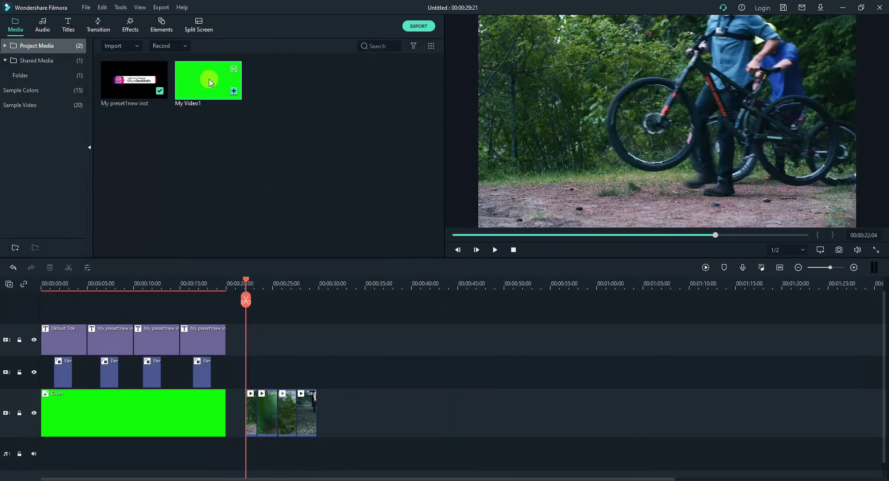
- Place the My Video1 clip on track 3 above the travel clips, key out its green background with Chroma Key, and accept the settings
{"action": "left_click_drag", "start_coordinate": [209, 83], "coordinate": [249, 344]}
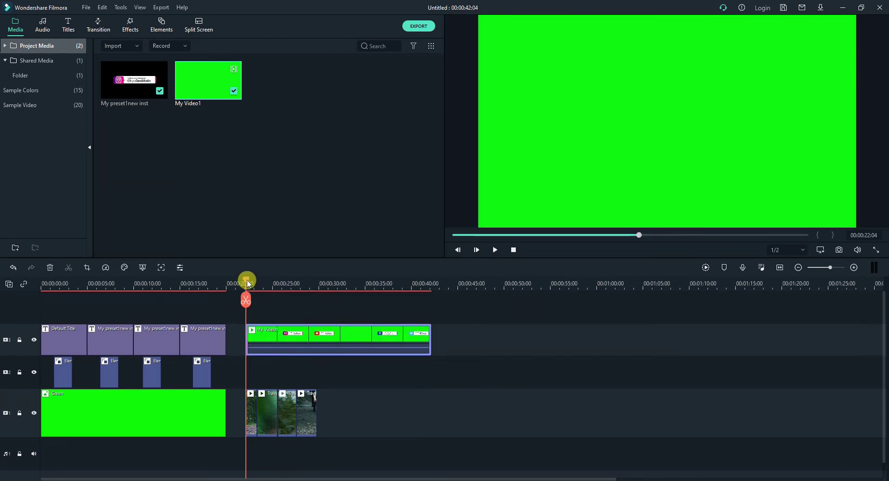
{"action": "mouse_move", "coordinate": [247, 283]}
{"action": "left_mouse_down"}
{"action": "mouse_move", "coordinate": [299, 284]}
{"action": "mouse_move", "coordinate": [262, 291]}
{"action": "left_mouse_up"}
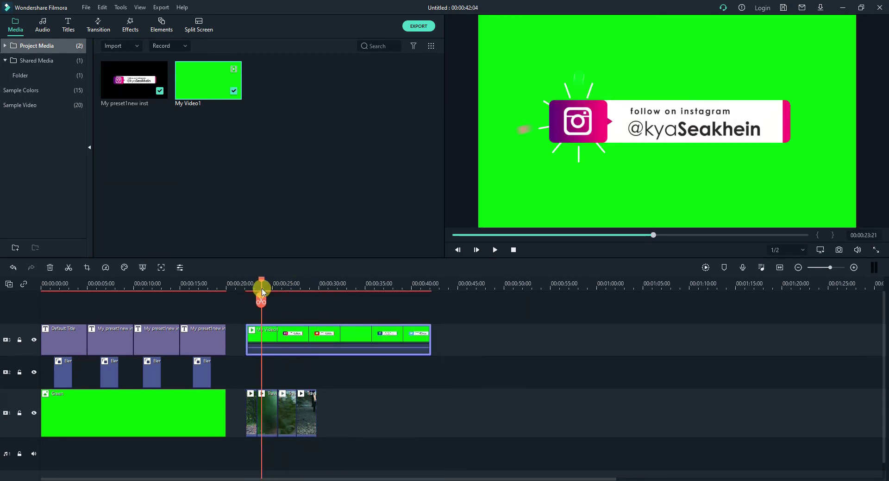
{"action": "right_click", "coordinate": [295, 335]}
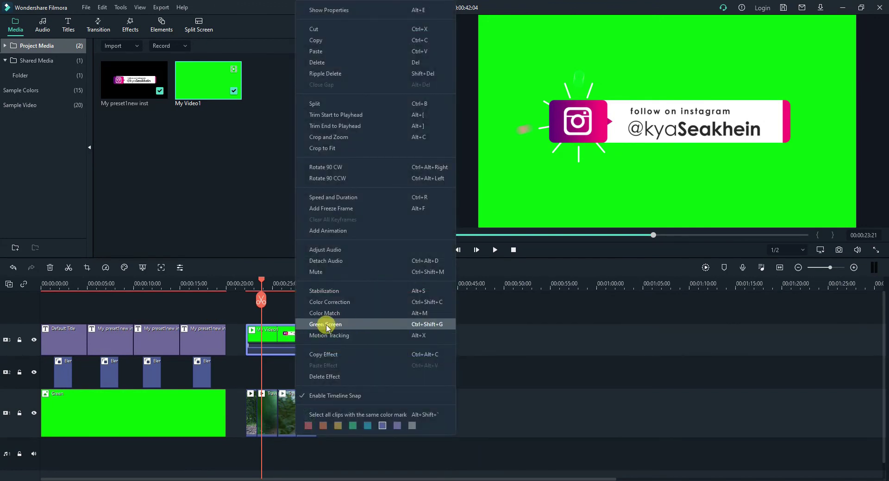
{"action": "left_click", "coordinate": [331, 327]}
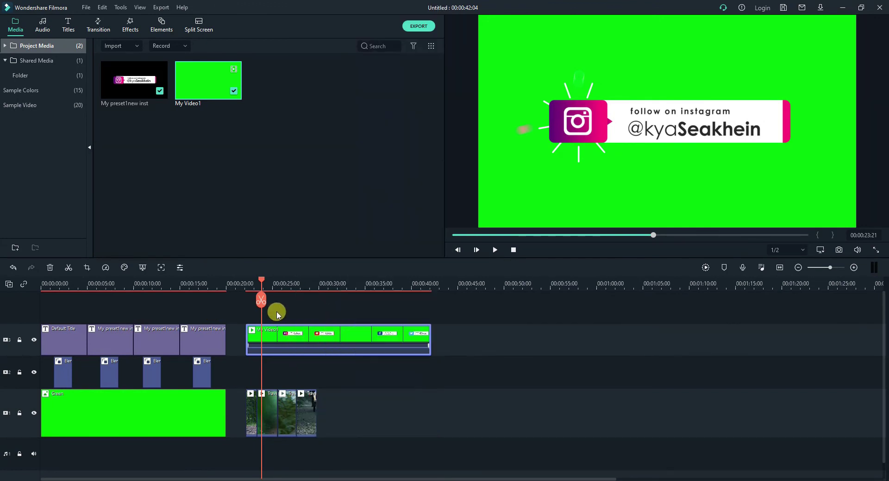
{"action": "left_click", "coordinate": [142, 268]}
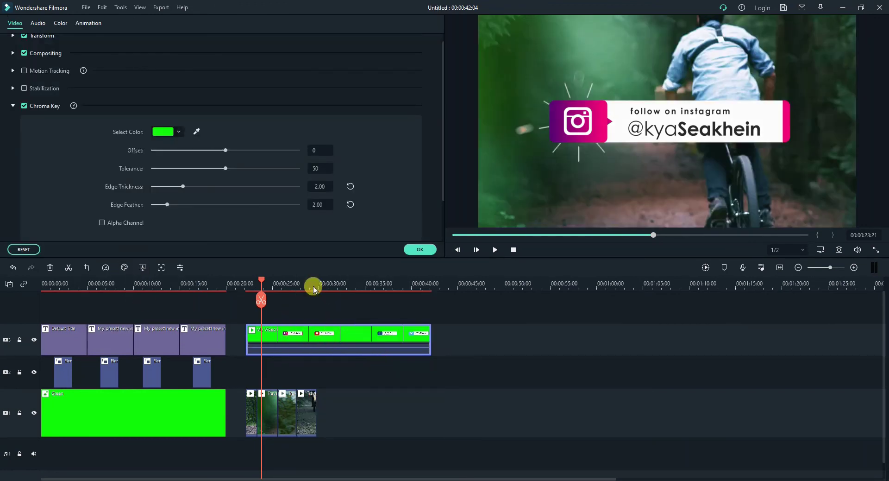
{"action": "left_click_drag", "start_coordinate": [264, 281], "coordinate": [315, 287]}
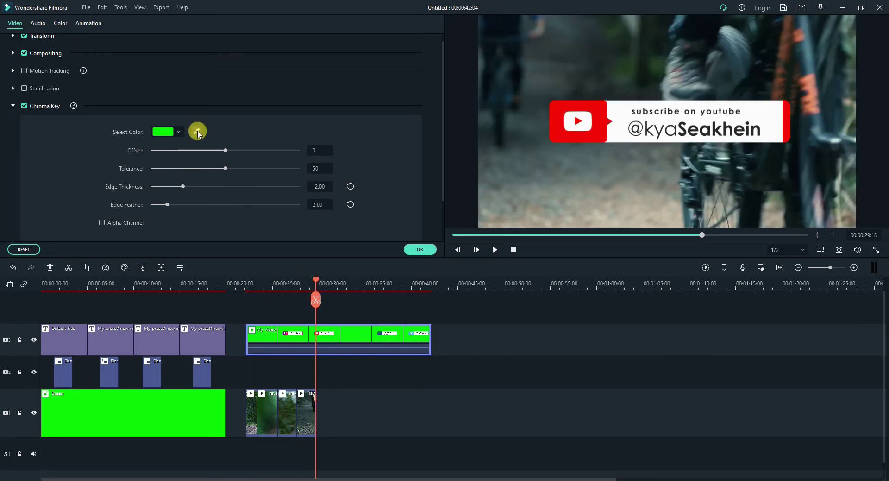
{"action": "left_click", "coordinate": [419, 250]}
- Reopen the keyed My Video1 clip's video settings and set its Transform scale to 60%
{"action": "left_click_drag", "start_coordinate": [317, 283], "coordinate": [249, 285]}
{"action": "left_click", "coordinate": [377, 409]}
{"action": "left_click", "coordinate": [315, 339]}
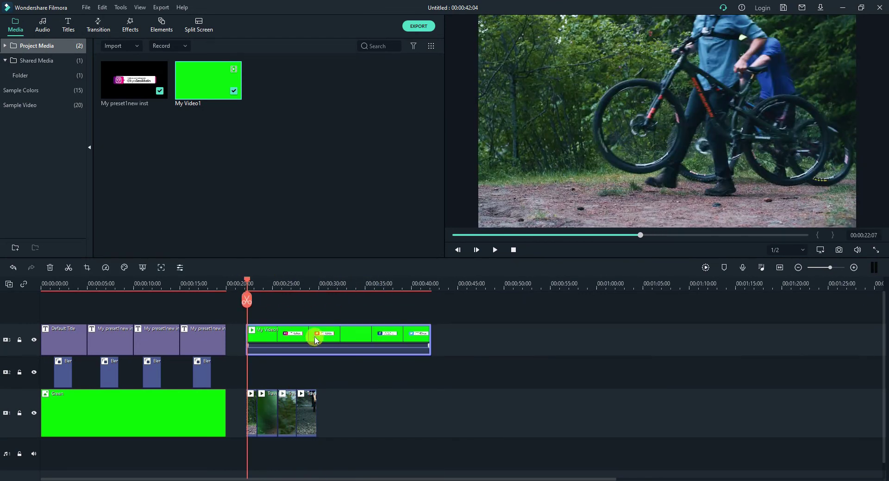
{"action": "left_click", "coordinate": [298, 304]}
{"action": "double_click", "coordinate": [344, 341]}
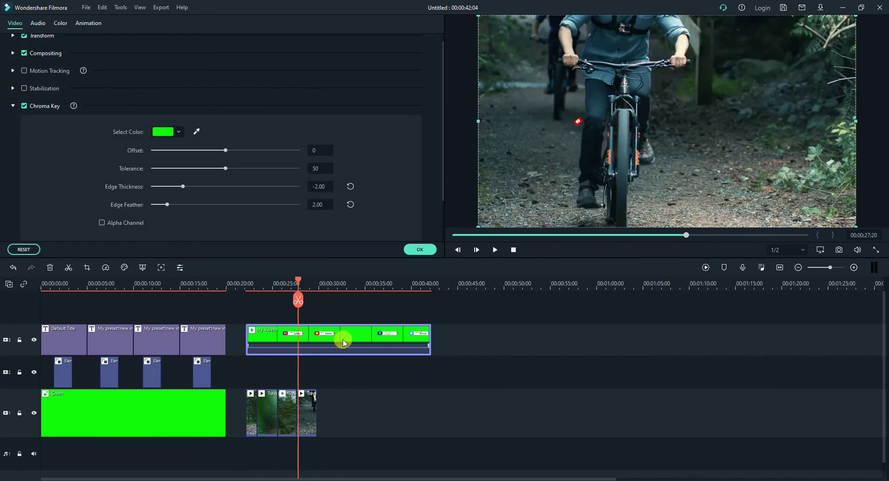
{"action": "left_click", "coordinate": [289, 284]}
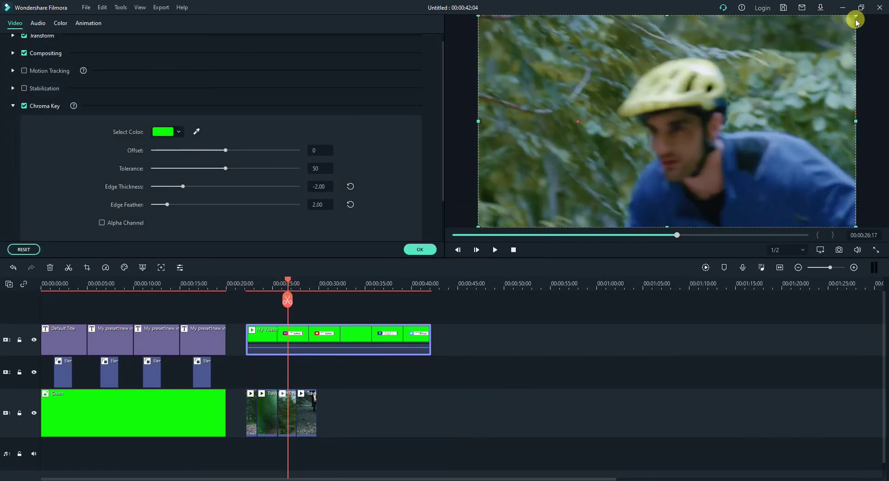
{"action": "scroll", "coordinate": [156, 137], "scroll_direction": "up", "scroll_amount": 1}
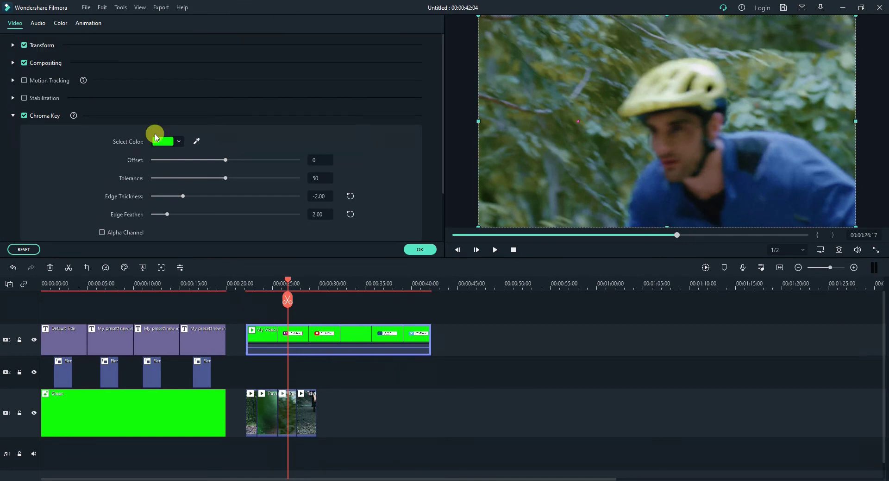
{"action": "left_click", "coordinate": [12, 45]}
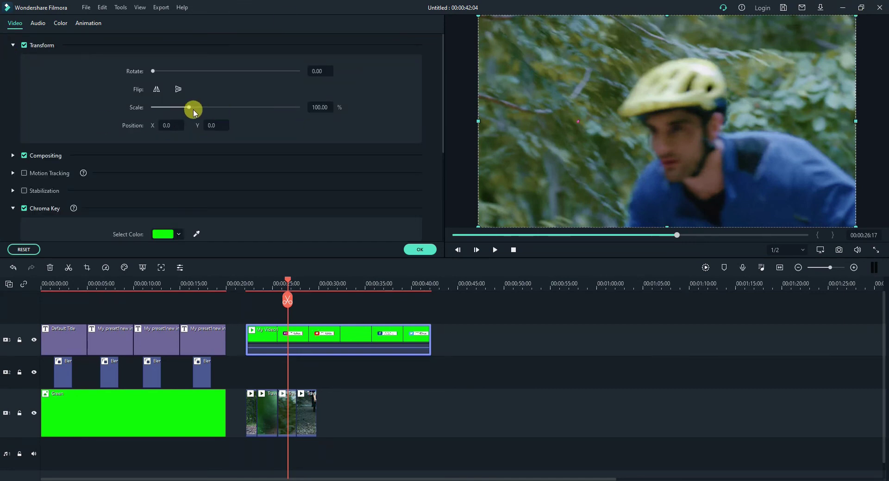
{"action": "left_click_drag", "start_coordinate": [194, 112], "coordinate": [179, 108]}
{"action": "left_click_drag", "start_coordinate": [286, 277], "coordinate": [259, 283]}
{"action": "left_click", "coordinate": [313, 106]}
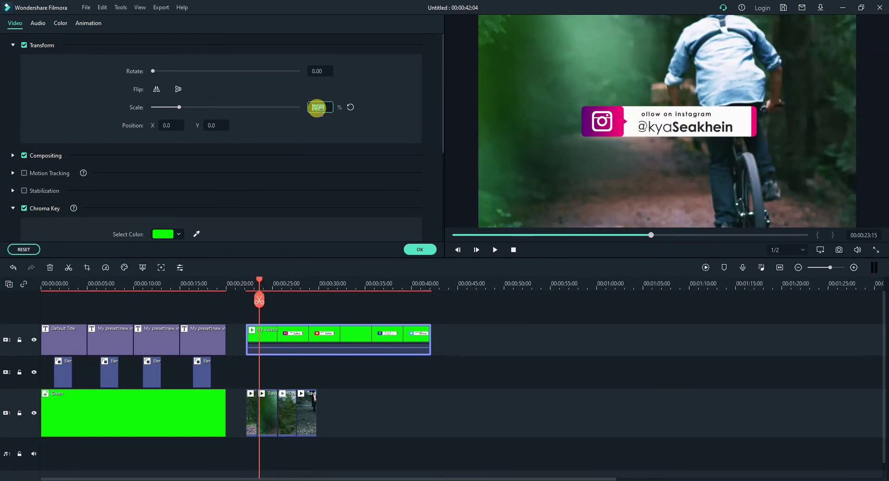
{"action": "type", "text": "60"}
{"action": "key", "text": "Return"}
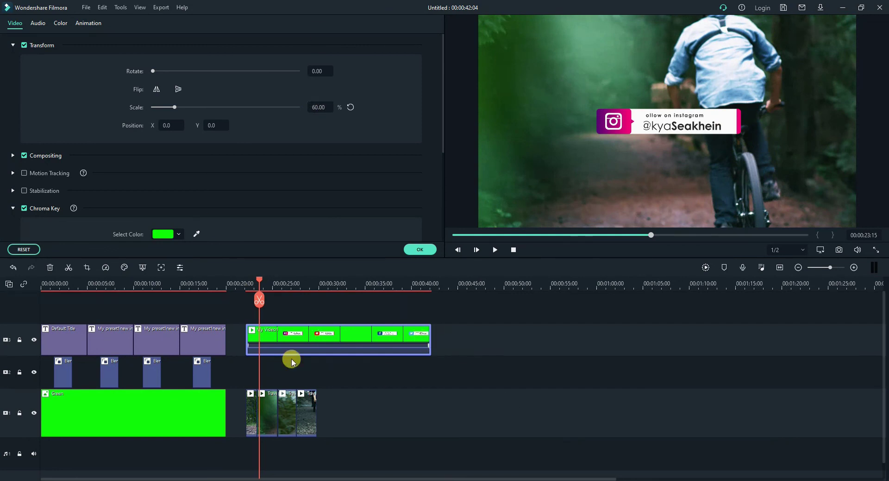
- Move the title overlay to the frame's lower-left corner, about X -234, Y -191, play the overlay from its start, and accept the settings
{"action": "left_click_drag", "start_coordinate": [669, 124], "coordinate": [560, 209]}
{"action": "left_click", "coordinate": [461, 384]}
{"action": "left_click_drag", "start_coordinate": [260, 281], "coordinate": [248, 280]}
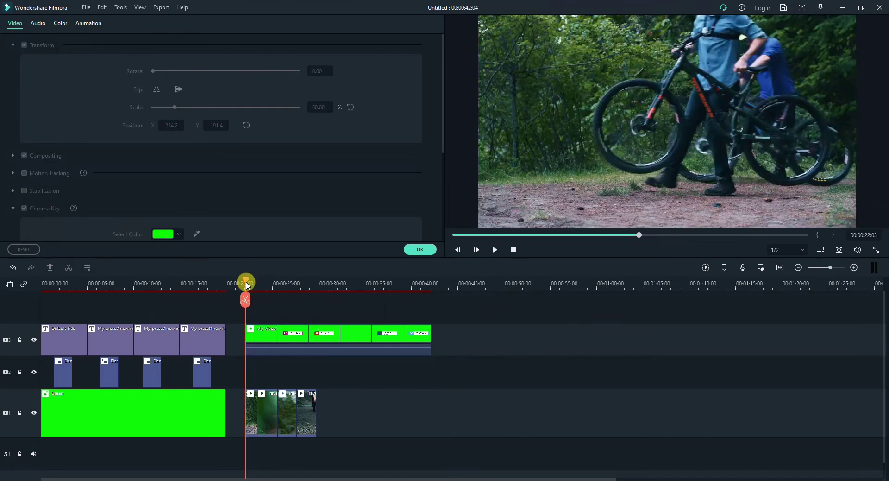
{"action": "left_click", "coordinate": [495, 250]}
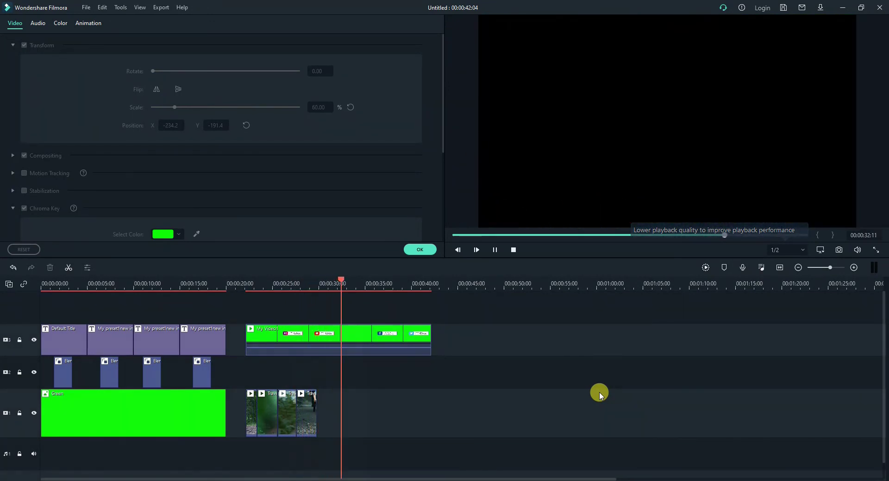
{"action": "left_click", "coordinate": [418, 250]}
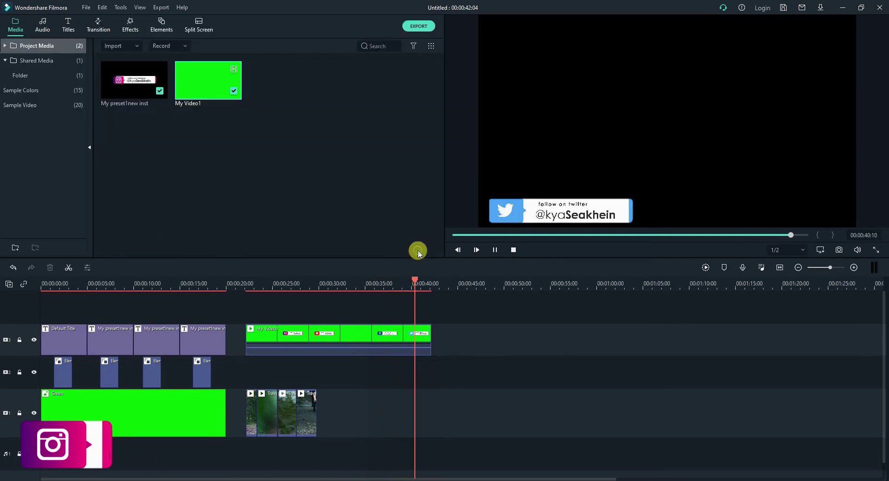
- Play the original title sequence on the green clip from near the timeline's start through the Twitter title
{"action": "left_click_drag", "start_coordinate": [110, 286], "coordinate": [51, 281]}
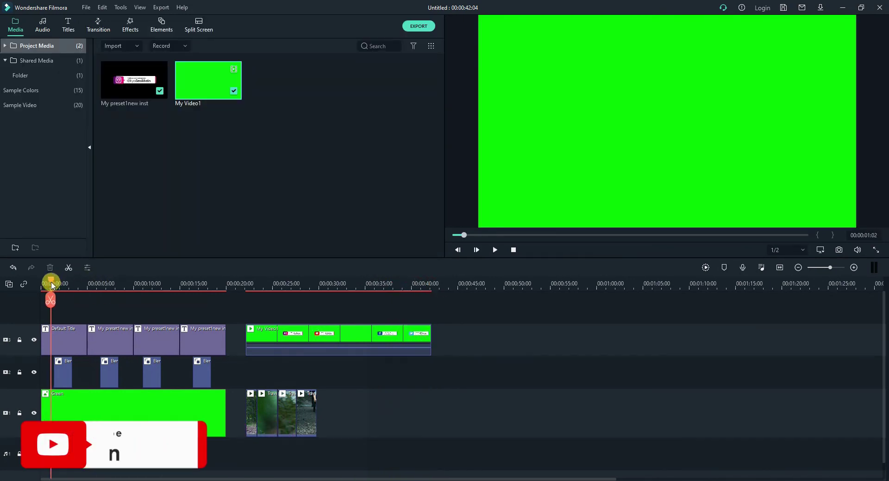
{"action": "left_click", "coordinate": [494, 250]}
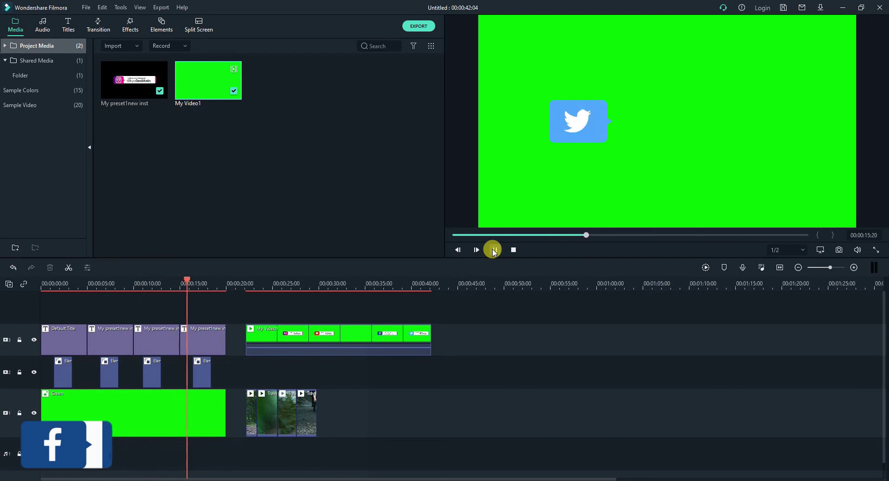
{"action": "left_click", "coordinate": [494, 250]}
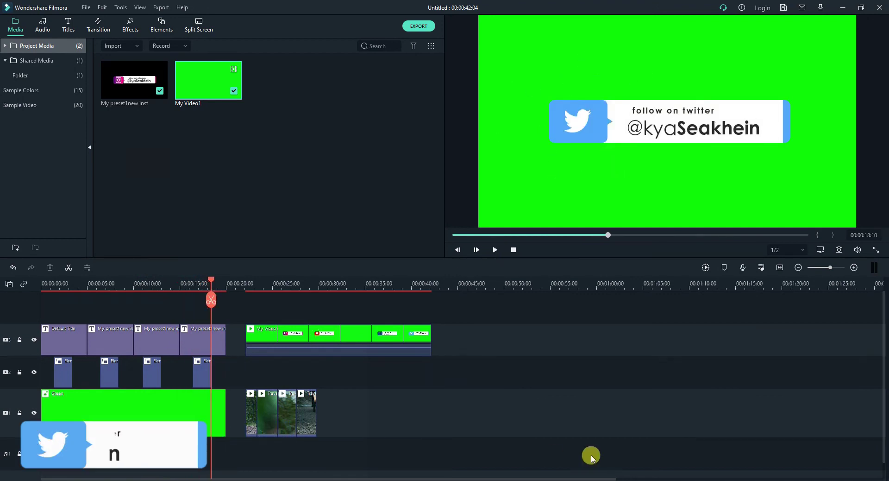